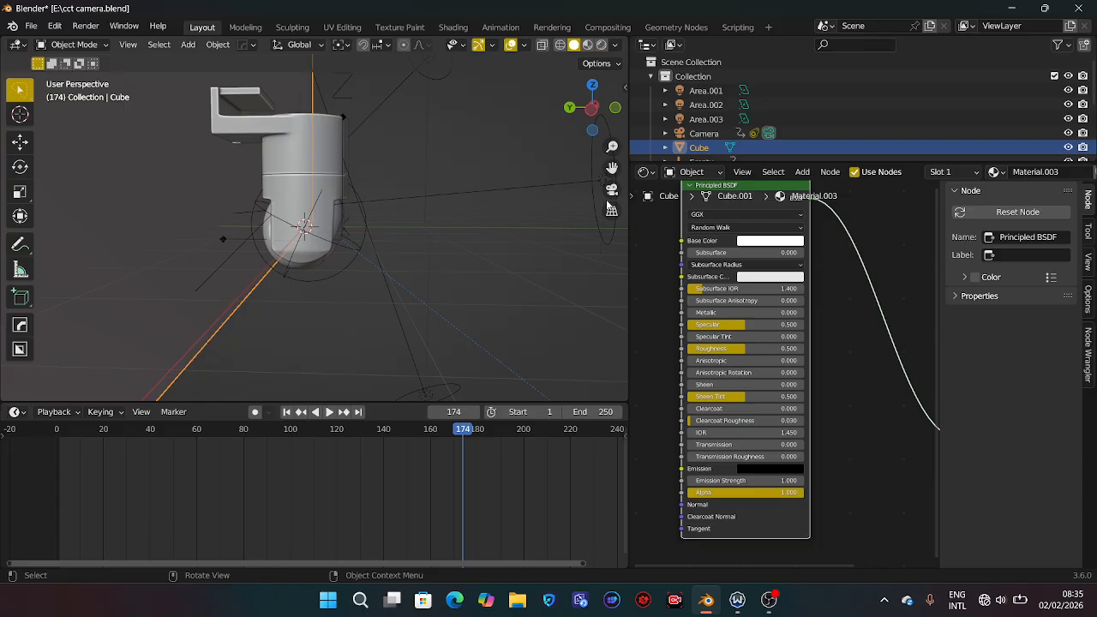
Look over the security camera model from several angles, switch to the camera view and set the timeline to frame 91.
{"action": "mouse_move", "coordinate": [613, 103]}
{"action": "left_mouse_down"}
{"action": "mouse_move", "coordinate": [535, 113]}
{"action": "mouse_move", "coordinate": [520, 141]}
{"action": "mouse_move", "coordinate": [466, 153]}
{"action": "mouse_move", "coordinate": [473, 127]}
{"action": "mouse_move", "coordinate": [465, 139]}
{"action": "mouse_move", "coordinate": [484, 166]}
{"action": "mouse_move", "coordinate": [441, 123]}
{"action": "mouse_move", "coordinate": [514, 142]}
{"action": "mouse_move", "coordinate": [606, 102]}
{"action": "left_mouse_up"}
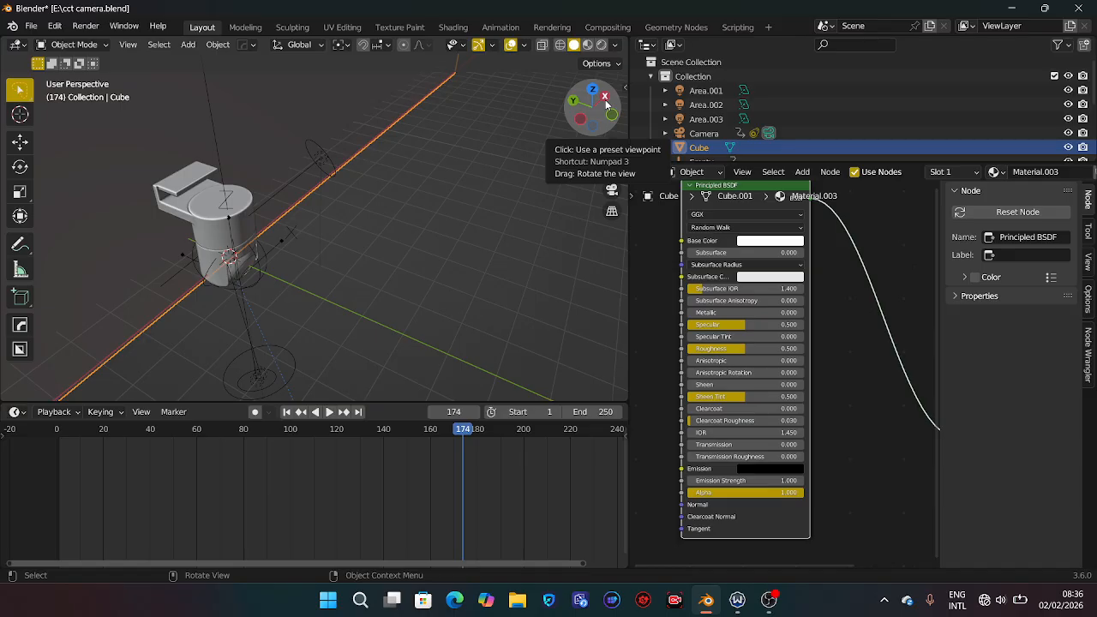
{"action": "left_click_drag", "start_coordinate": [606, 102], "coordinate": [582, 99]}
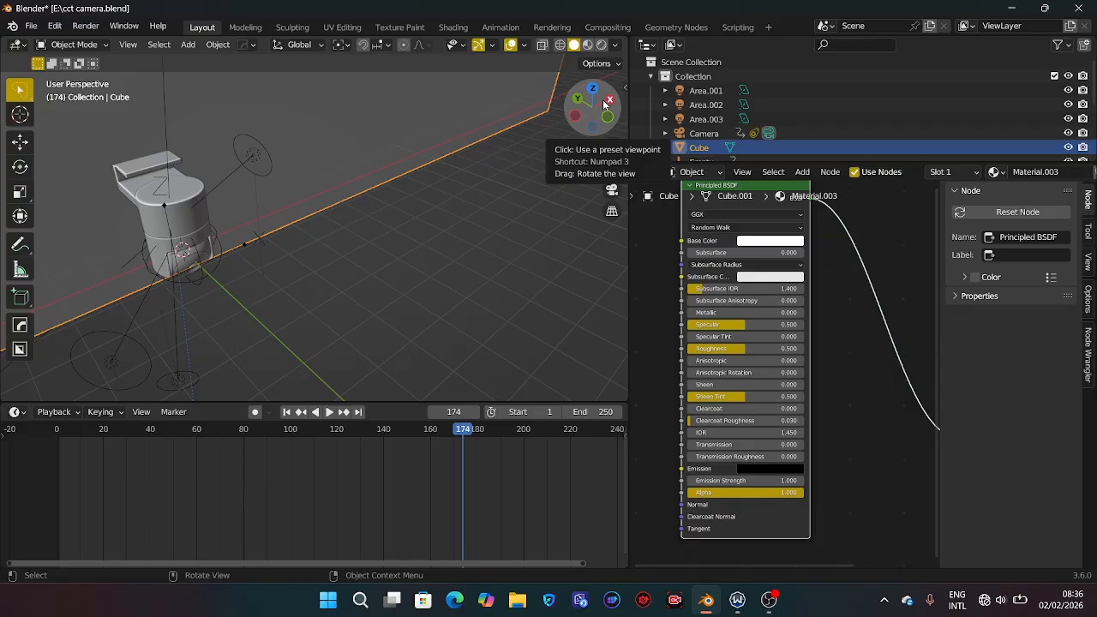
{"action": "left_click_drag", "start_coordinate": [604, 104], "coordinate": [593, 68]}
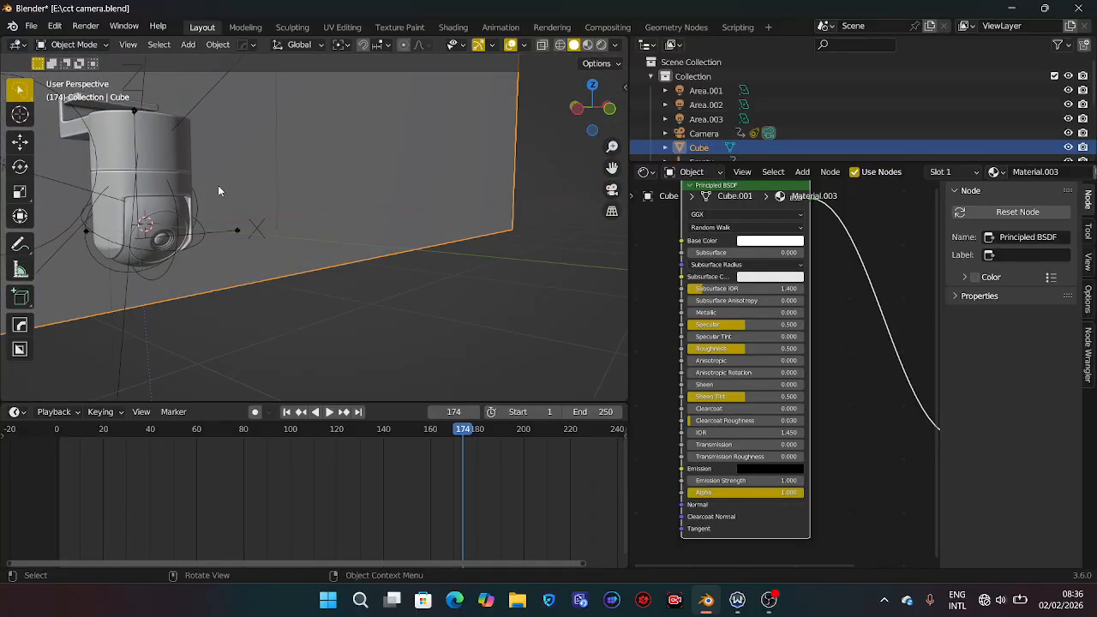
{"action": "key", "text": "KP_0"}
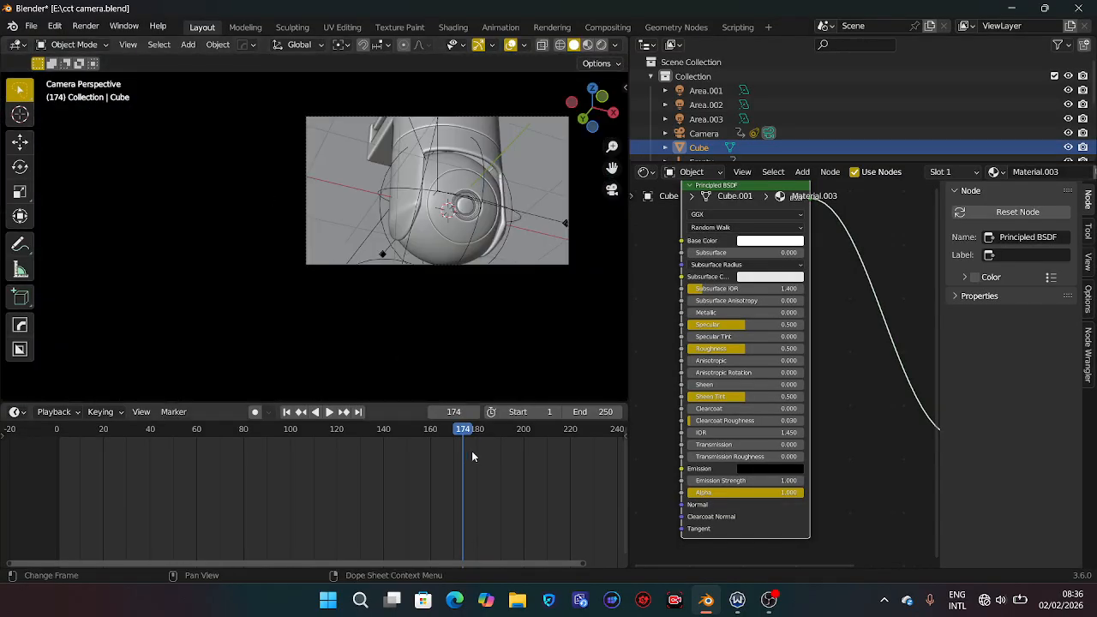
{"action": "left_click_drag", "start_coordinate": [467, 434], "coordinate": [268, 540]}
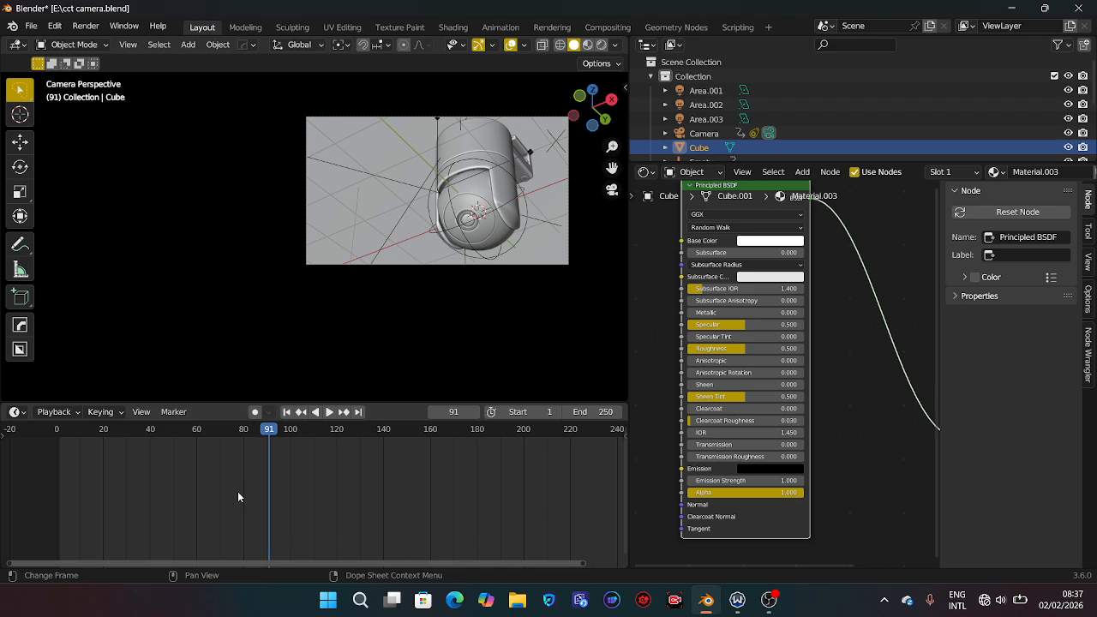
View the model from outside the scene camera, return to the camera view and enlarge the 3D viewport over the neighbouring editors.
{"action": "right_click", "coordinate": [588, 125]}
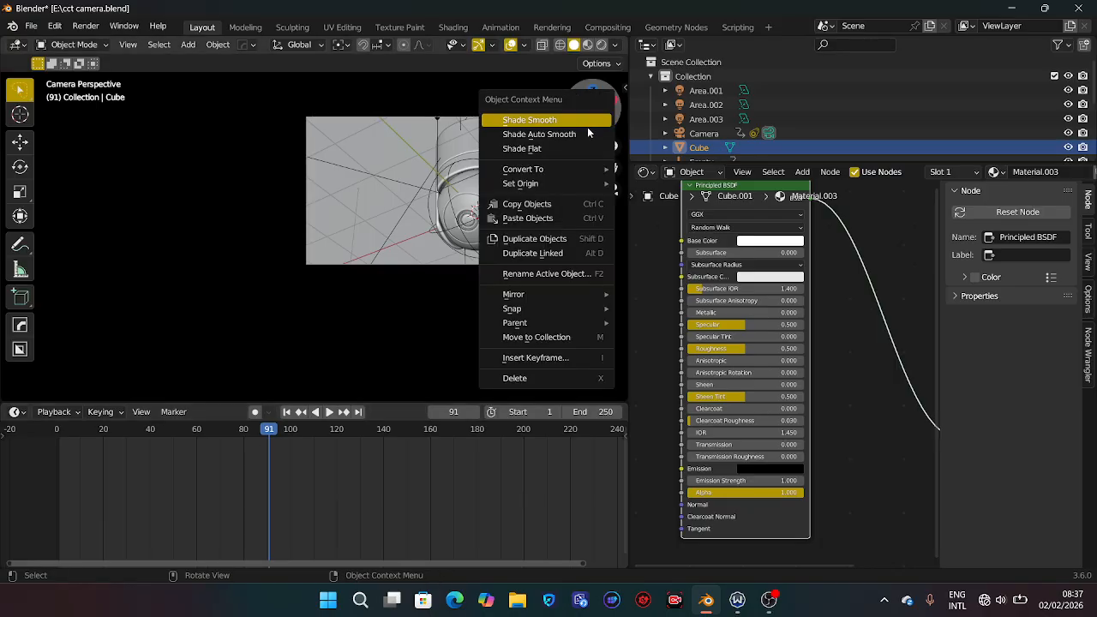
{"action": "left_click_drag", "start_coordinate": [592, 98], "coordinate": [604, 169]}
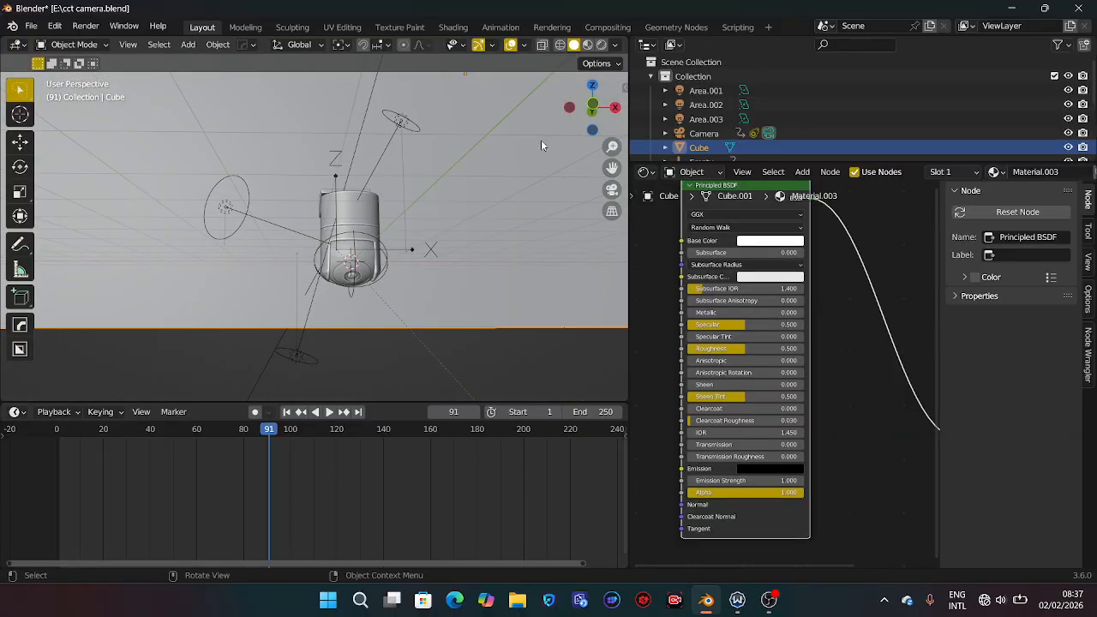
{"action": "key", "text": "KP_0"}
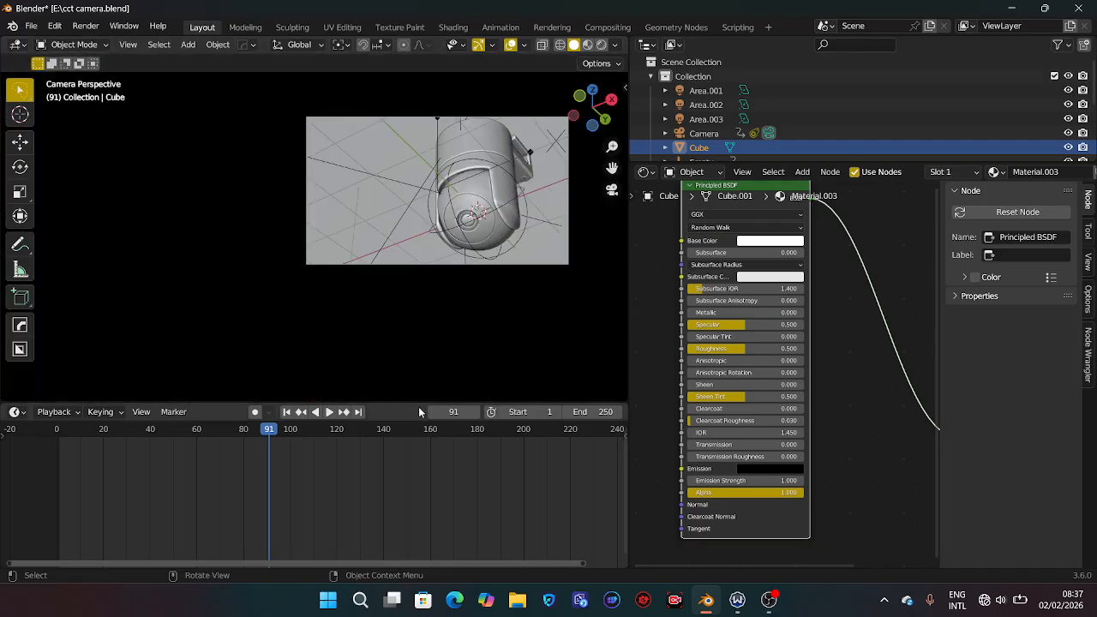
{"action": "left_click_drag", "start_coordinate": [412, 400], "coordinate": [426, 490]}
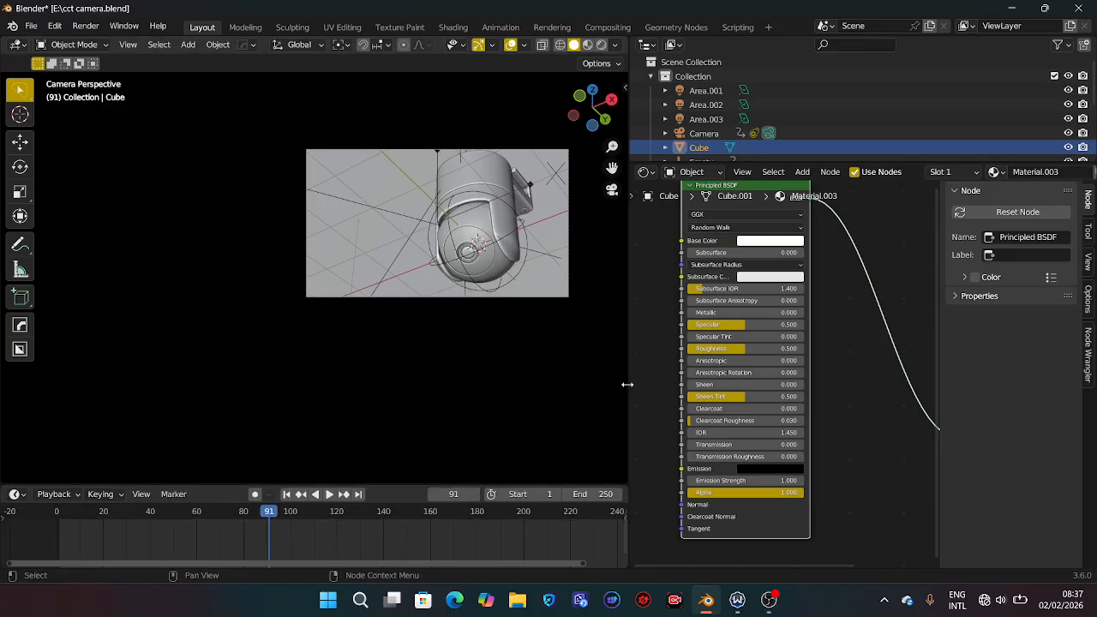
{"action": "left_click_drag", "start_coordinate": [627, 385], "coordinate": [792, 403]}
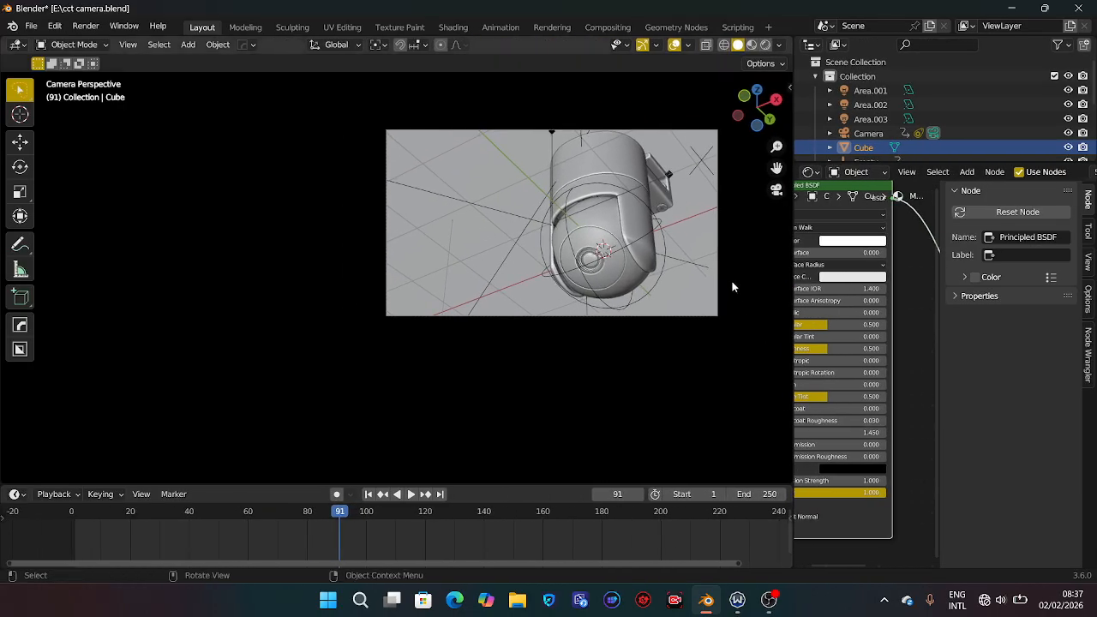
Enable the Screencast Keys overlay and set its font size to 110.
{"action": "key", "text": "n"}
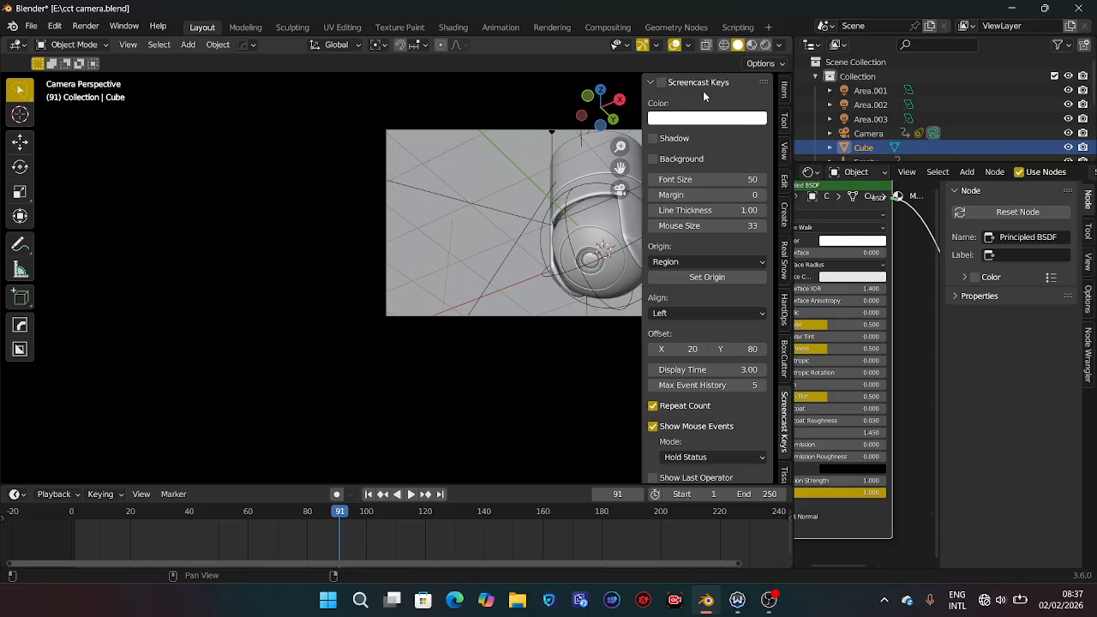
{"action": "left_click", "coordinate": [660, 83]}
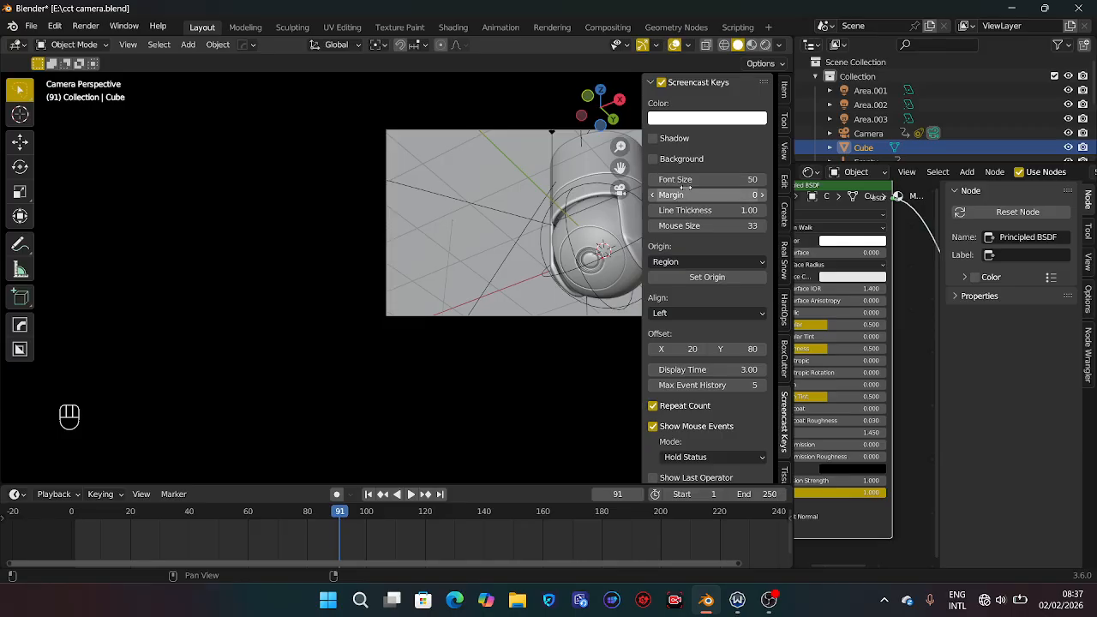
{"action": "left_click_drag", "start_coordinate": [685, 175], "coordinate": [685, 175]}
{"action": "key", "text": "d"}
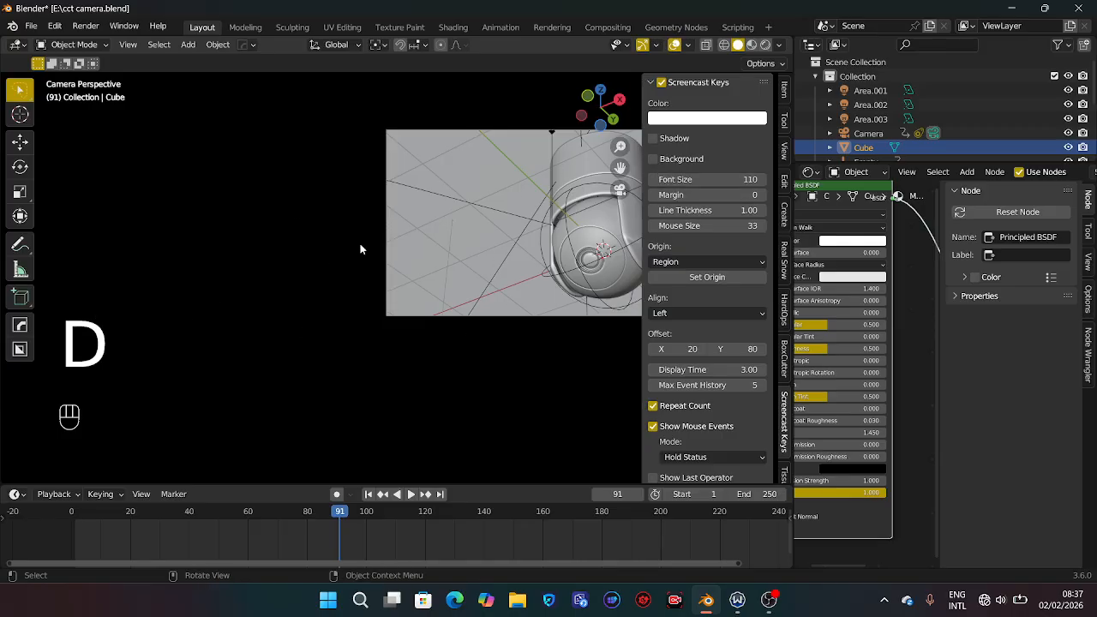
{"action": "key", "text": "n"}
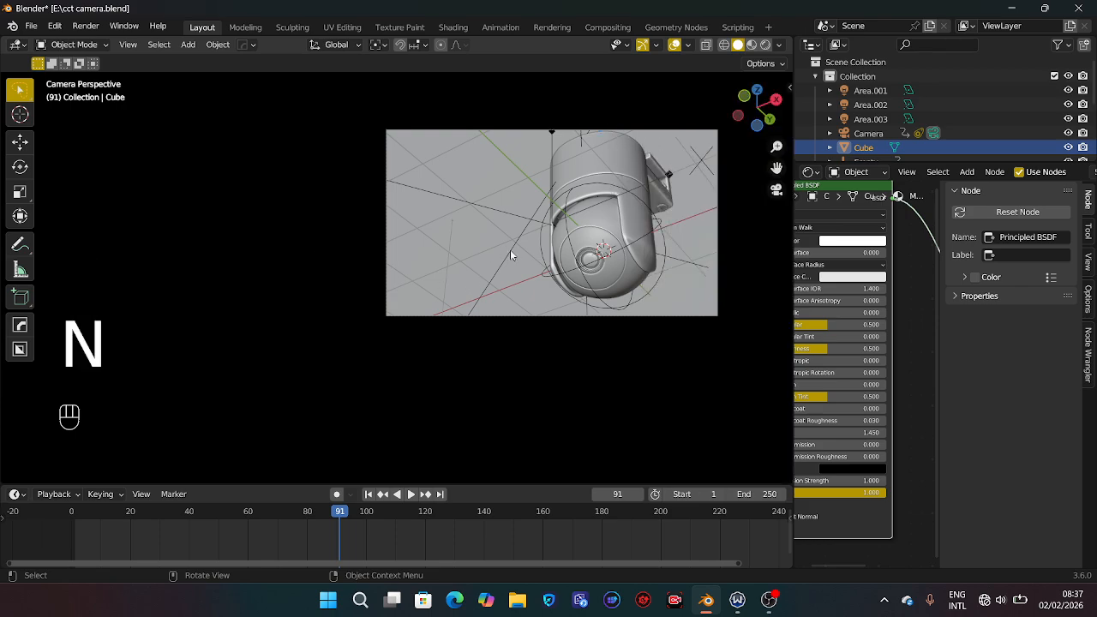
Widen the node editor and select the security camera's upper housing to bring up its Material.001 nodes.
{"action": "key", "text": "KP_0"}
{"action": "key", "text": "KP_0"}
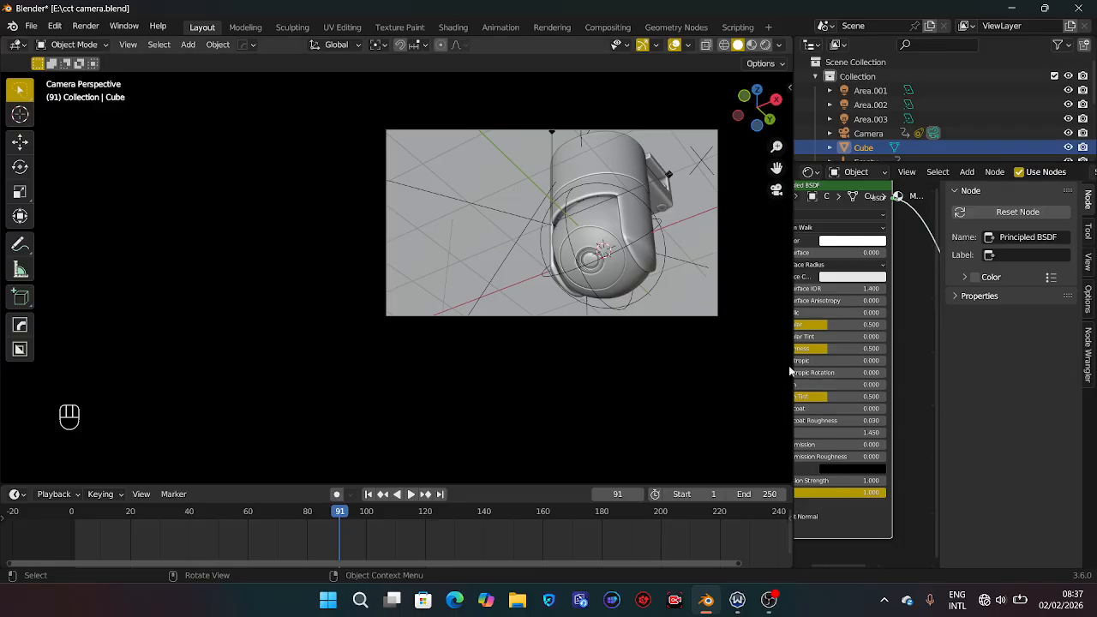
{"action": "left_click_drag", "start_coordinate": [790, 366], "coordinate": [472, 381]}
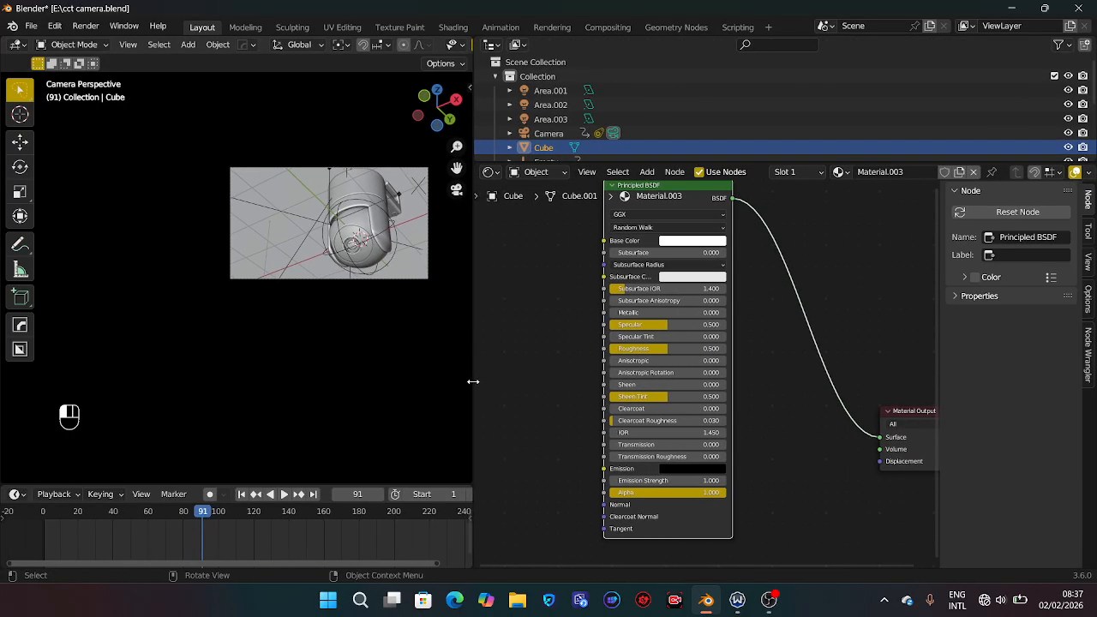
{"action": "left_click", "coordinate": [371, 188]}
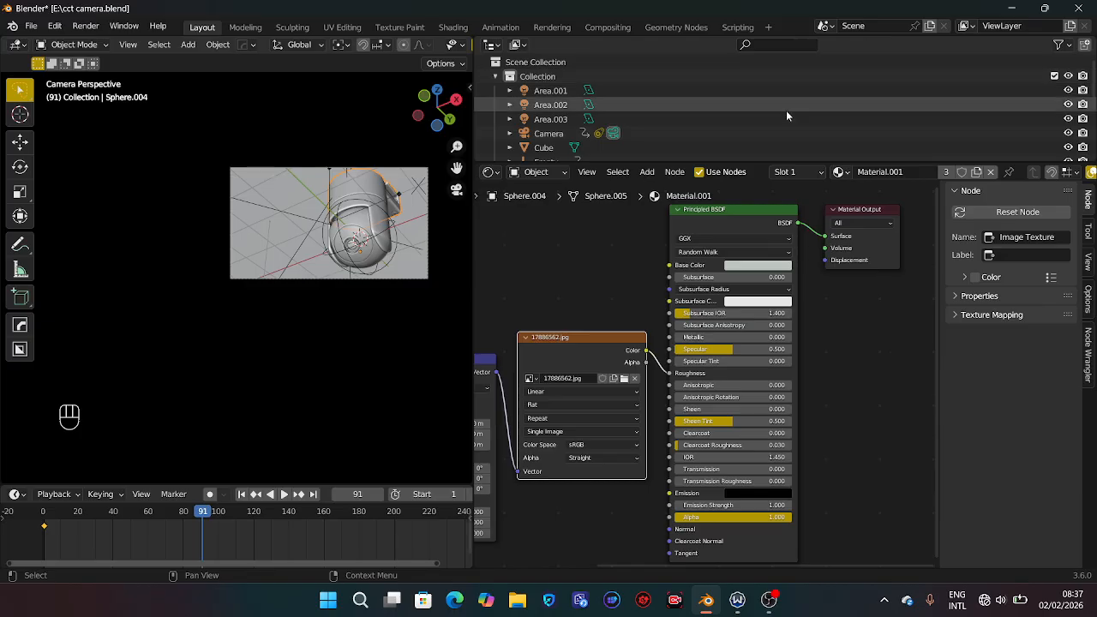
Examine the Material.001 node setup, including the Principled BSDF and the 17886562.jpg Image Texture connected to Roughness.
{"action": "key", "text": "KP_Subtract"}
{"action": "key", "text": "KP_Subtract"}
{"action": "key", "text": "KP_Subtract"}
{"action": "key", "text": "KP_Subtract"}
{"action": "key", "text": "KP_Subtract"}
{"action": "key", "text": "KP_Subtract"}
{"action": "key", "text": "KP_Subtract"}
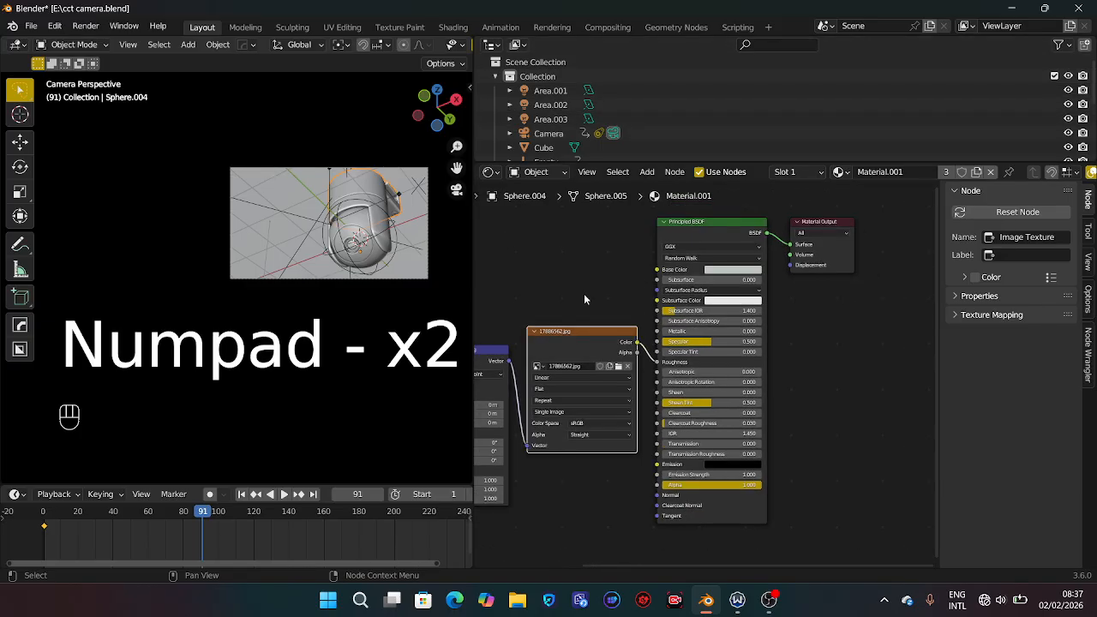
{"action": "key", "text": "KP_Subtract"}
{"action": "key", "text": "KP_Subtract"}
{"action": "key", "text": "KP_Subtract"}
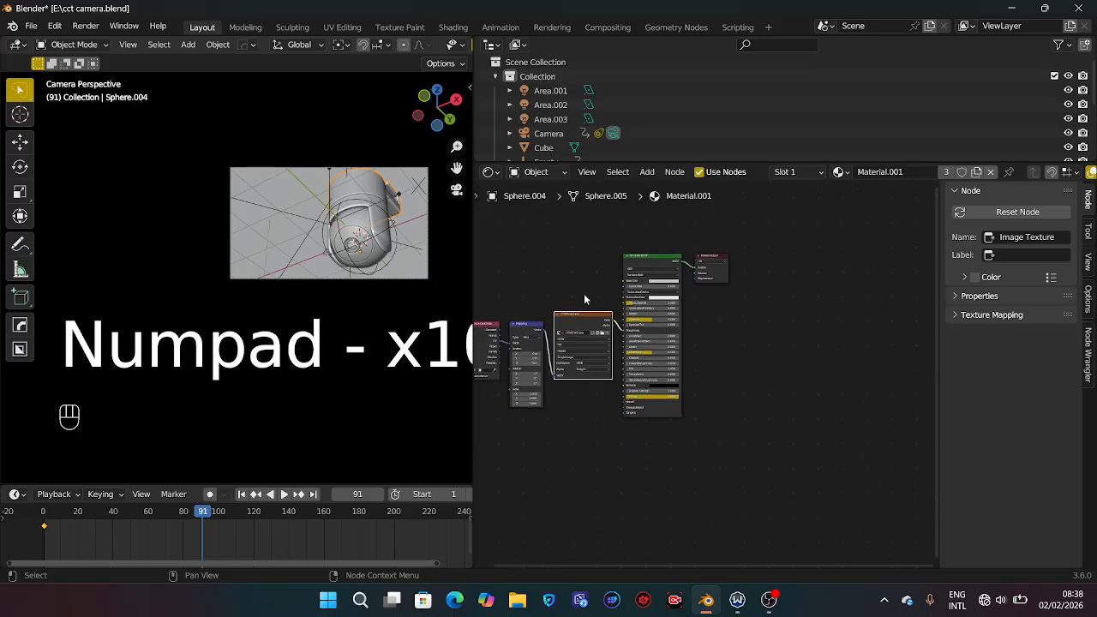
{"action": "key", "text": "KP_Add"}
{"action": "key", "text": "KP_Add"}
{"action": "key", "text": "KP_Add"}
{"action": "key", "text": "KP_Add"}
{"action": "key", "text": "KP_Add"}
{"action": "key", "text": "KP_Add"}
{"action": "key", "text": "KP_Add"}
{"action": "key", "text": "KP_Add"}
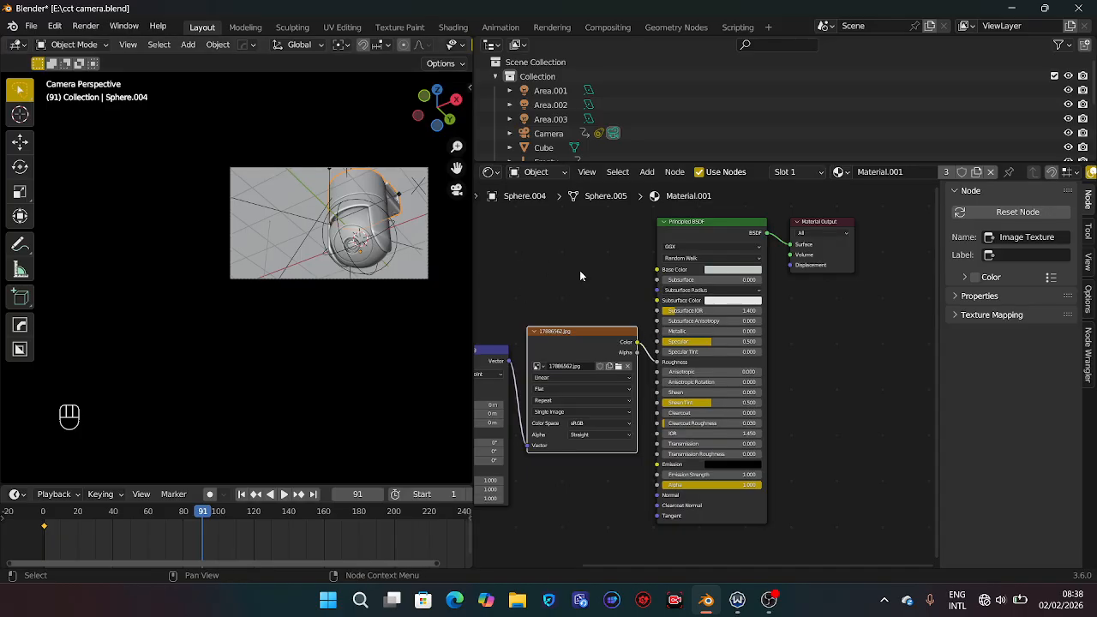
{"action": "left_click", "coordinate": [720, 233]}
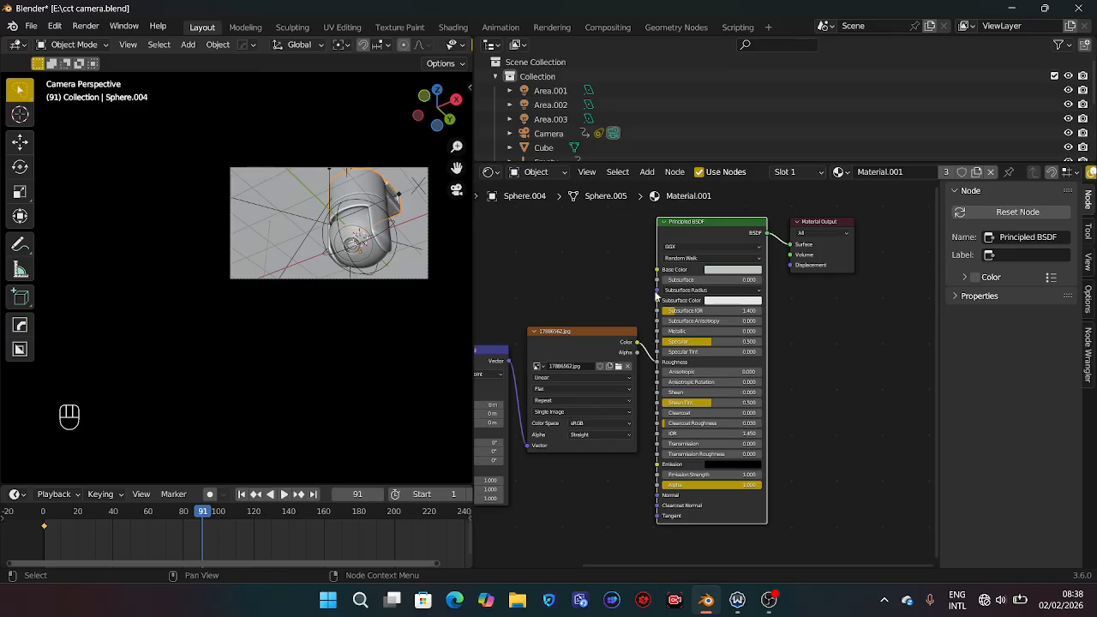
{"action": "left_click", "coordinate": [586, 343]}
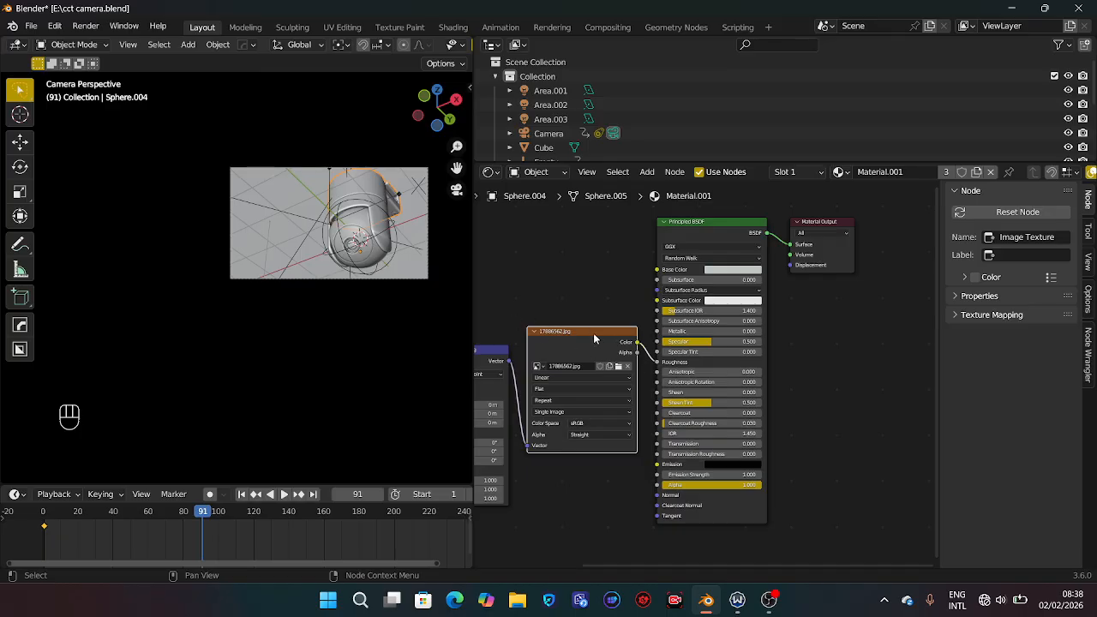
Check the Image Texture node's image choices, switch to File Explorer and locate the 17886562 grunge image in the Desktop folder.
{"action": "left_click", "coordinate": [537, 369]}
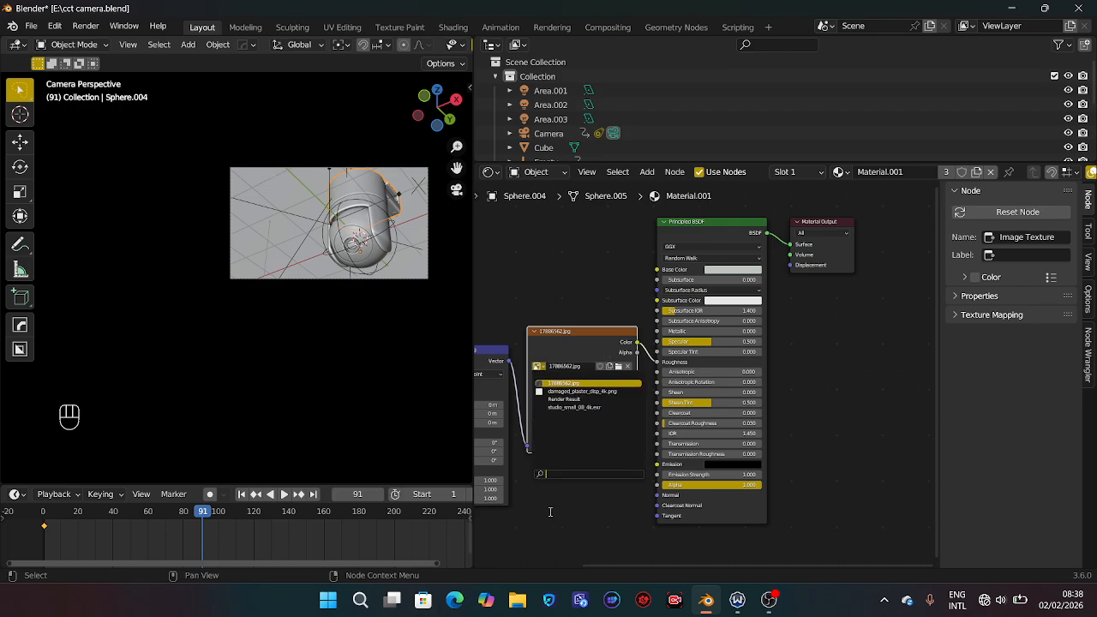
{"action": "left_click", "coordinate": [521, 602]}
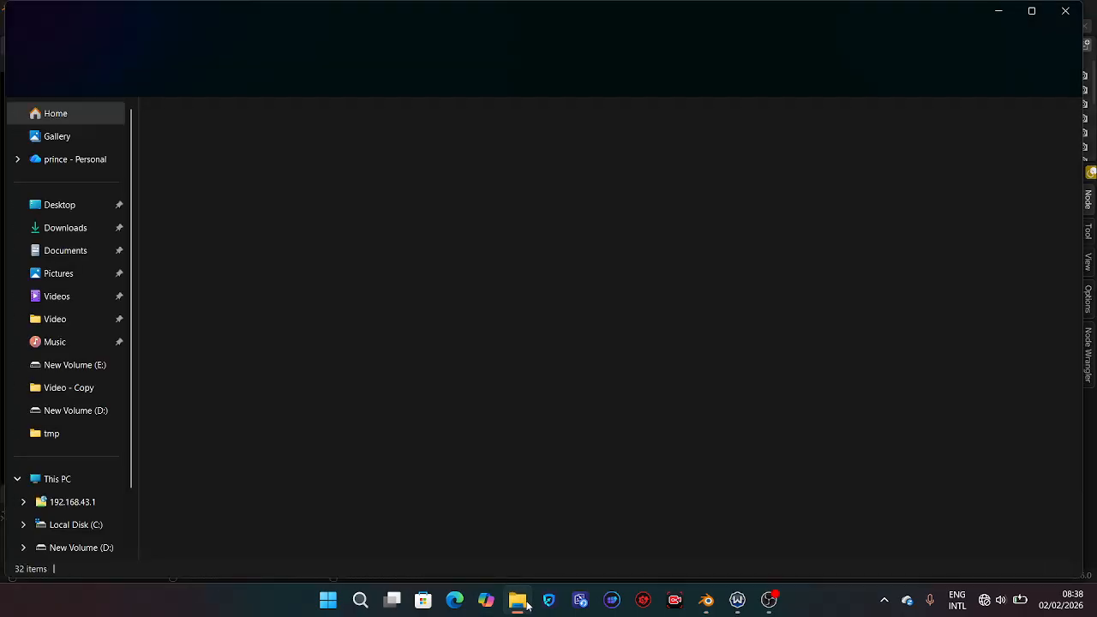
{"action": "left_click", "coordinate": [76, 211]}
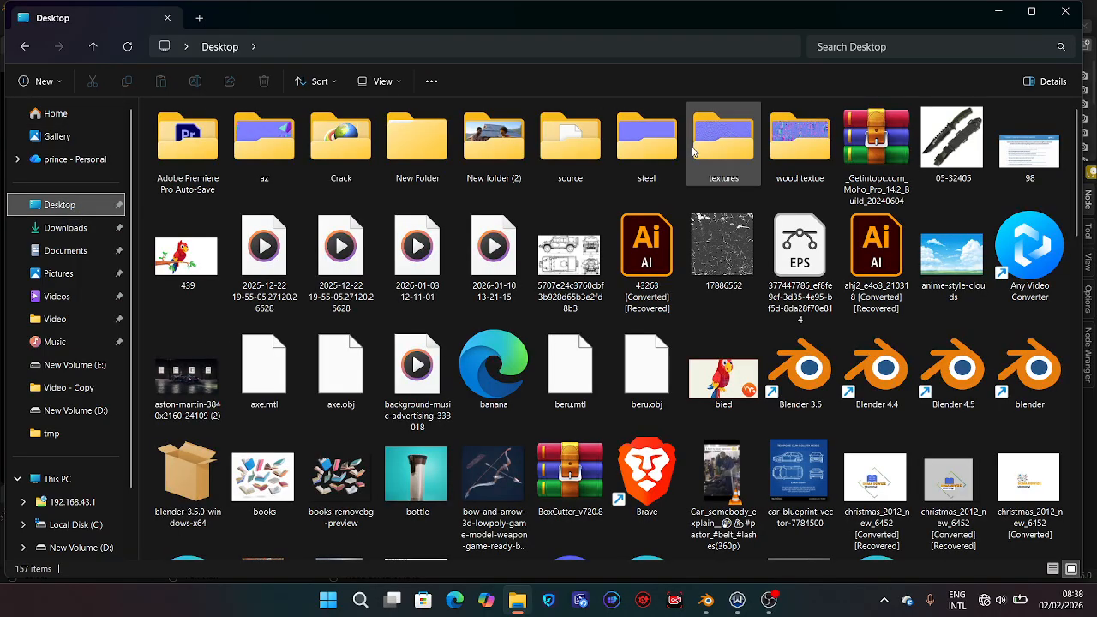
{"action": "mouse_move", "coordinate": [710, 266]}
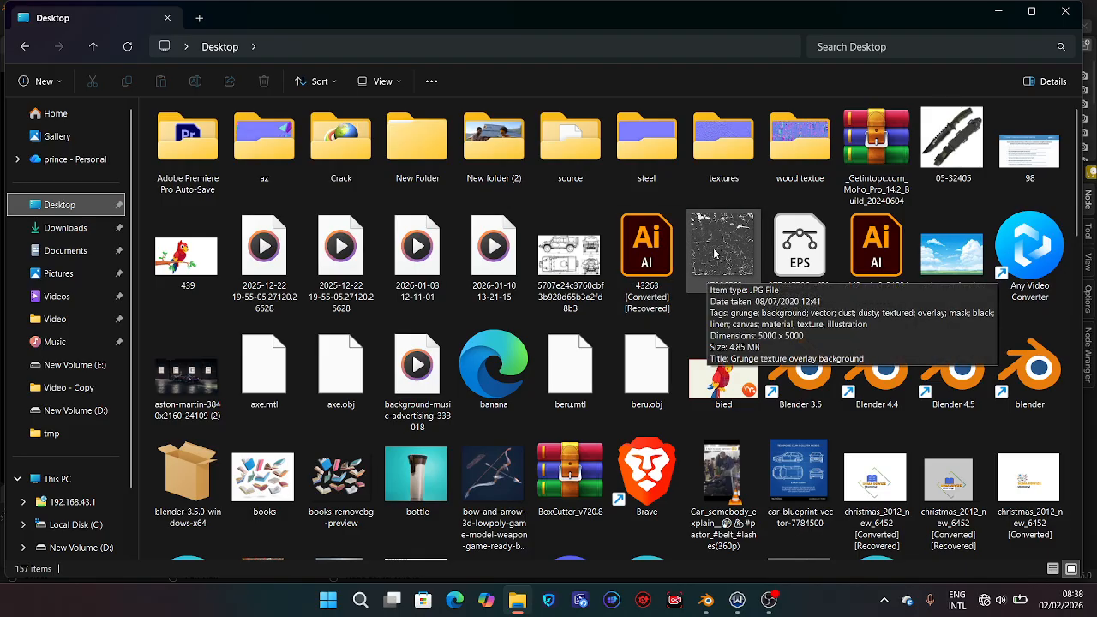
{"action": "left_click_drag", "start_coordinate": [714, 253], "coordinate": [732, 431]}
{"action": "left_click_drag", "start_coordinate": [727, 561], "coordinate": [270, 251]}
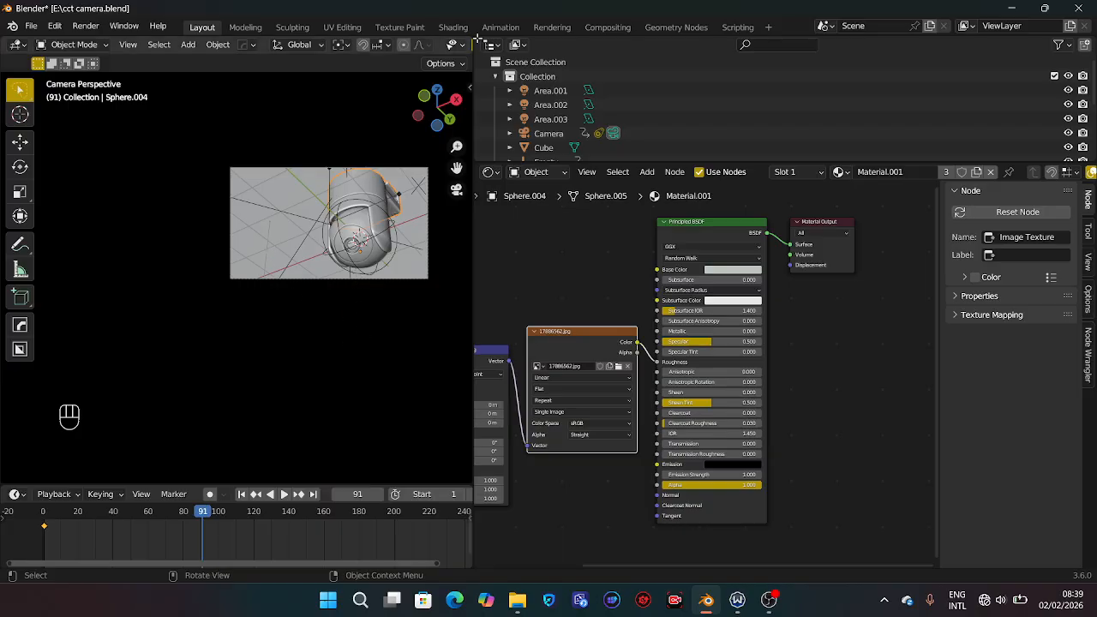
View the model from outside the scene camera and change the shader node area to an Image Editor.
{"action": "left_click_drag", "start_coordinate": [458, 102], "coordinate": [360, 268]}
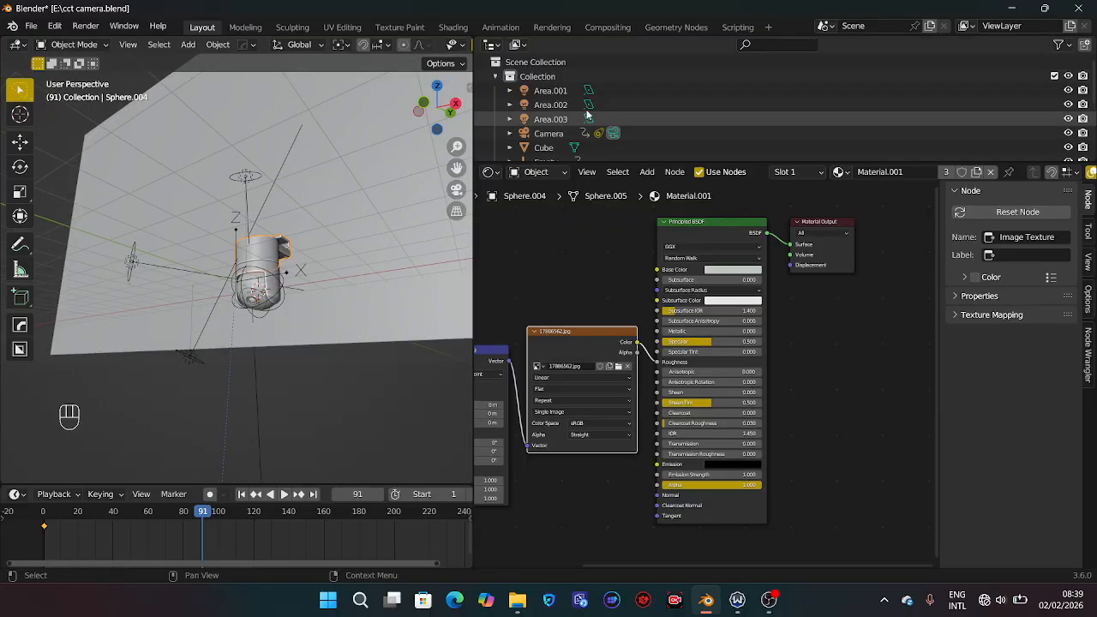
{"action": "left_click", "coordinate": [494, 174]}
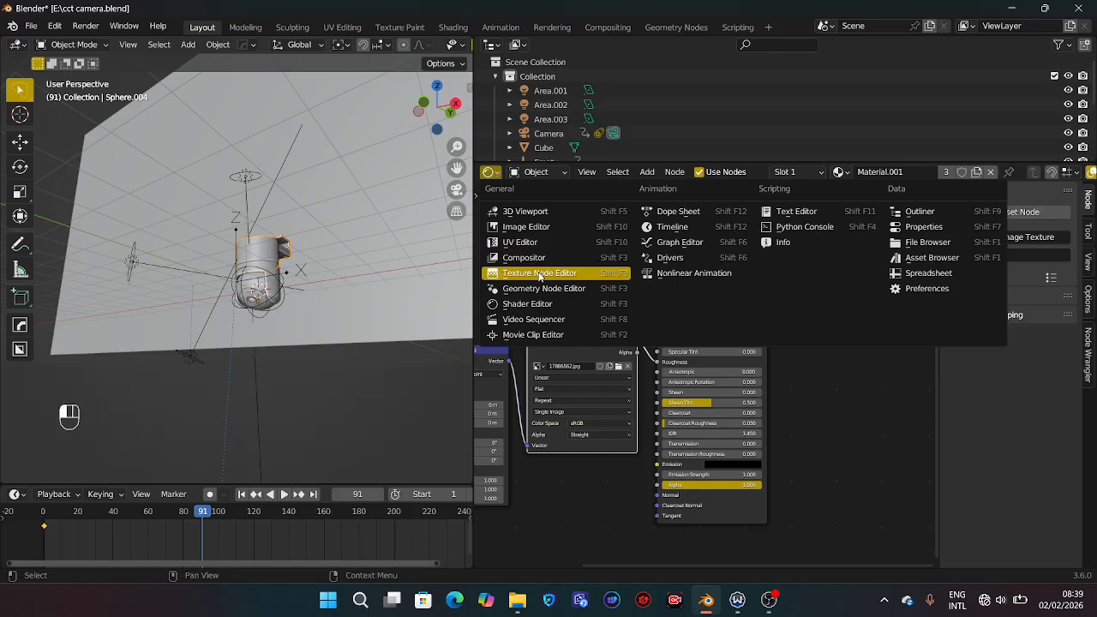
{"action": "left_click", "coordinate": [537, 227]}
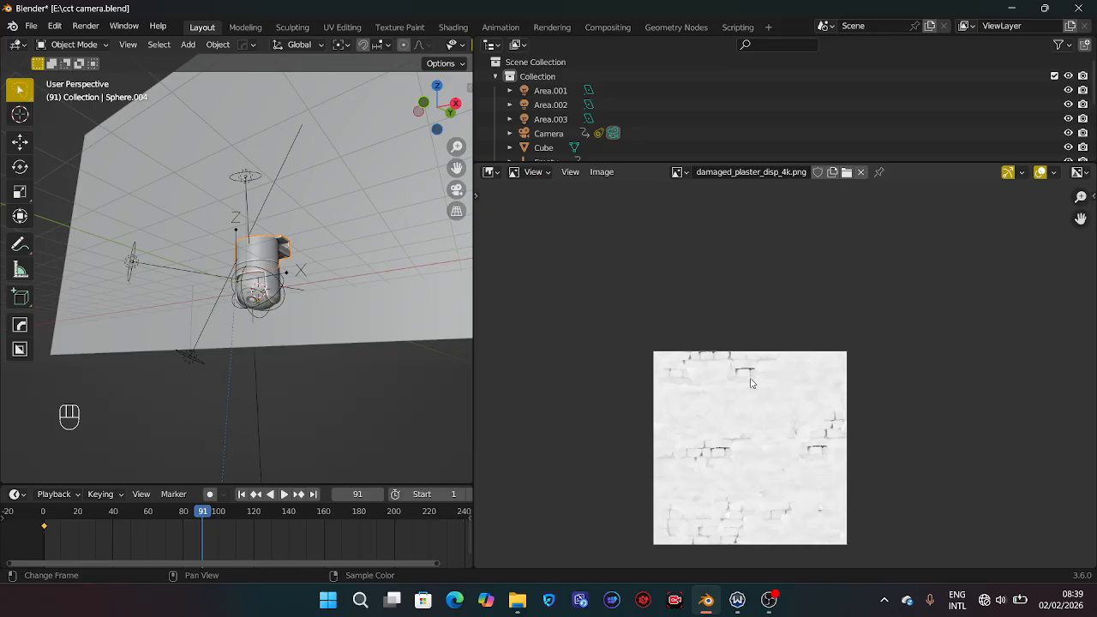
Select the large wall object behind the security camera and view it from the front.
{"action": "middle_click_drag", "start_coordinate": [445, 317], "coordinate": [378, 292]}
{"action": "left_click", "coordinate": [378, 295]}
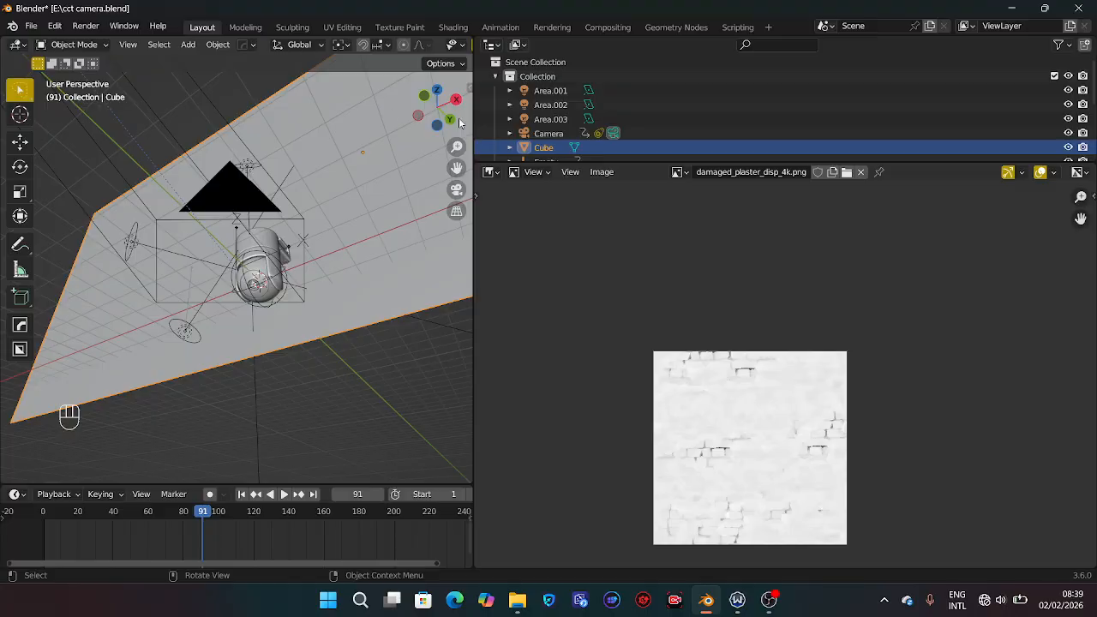
{"action": "left_click_drag", "start_coordinate": [437, 107], "coordinate": [410, 286]}
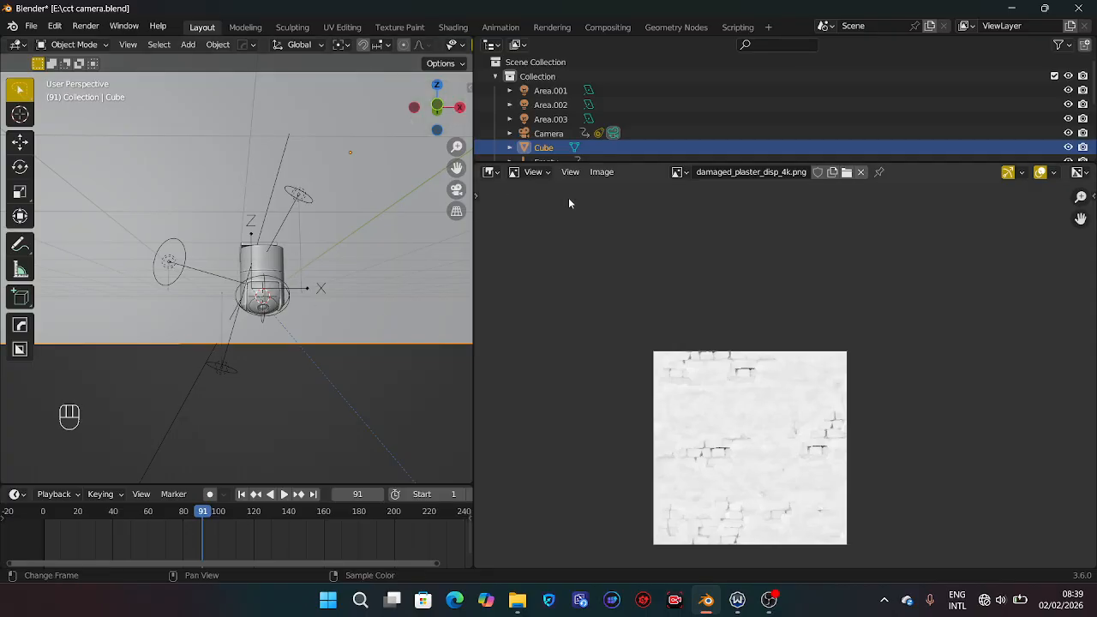
Display the 17886562.jpg grunge texture in the Image Editor in place of the plaster displacement image.
{"action": "left_click", "coordinate": [496, 175]}
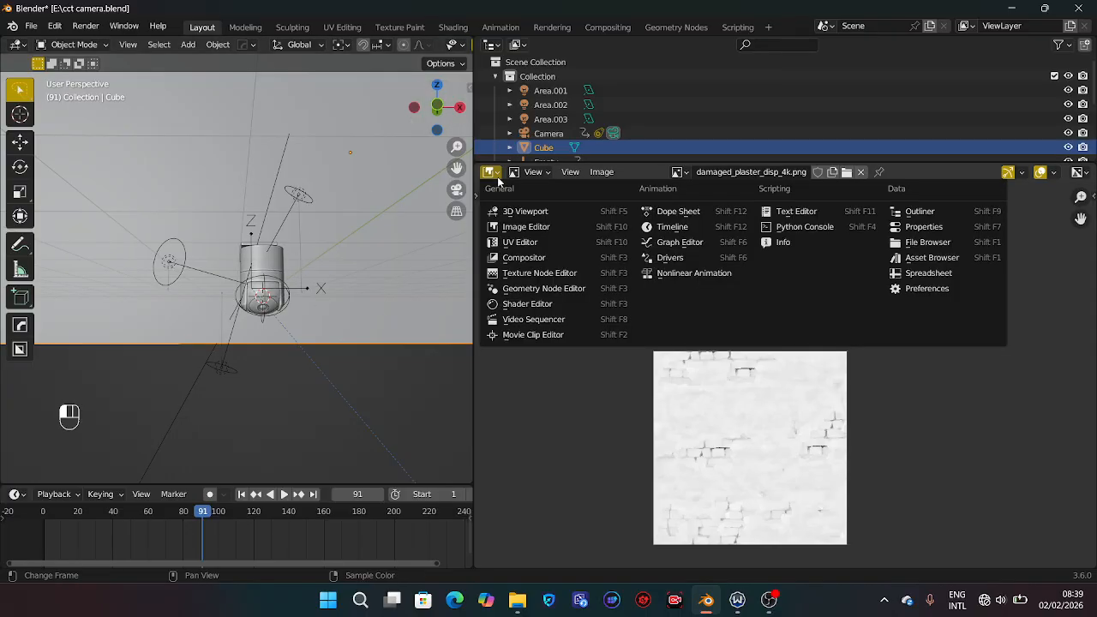
{"action": "left_click", "coordinate": [531, 173]}
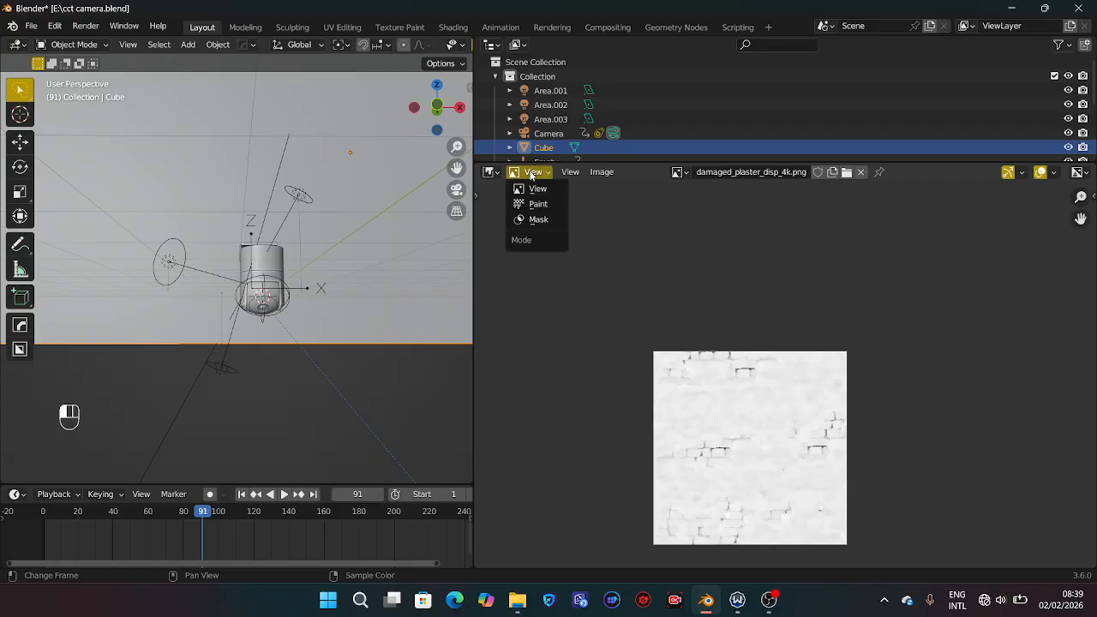
{"action": "left_click", "coordinate": [678, 172]}
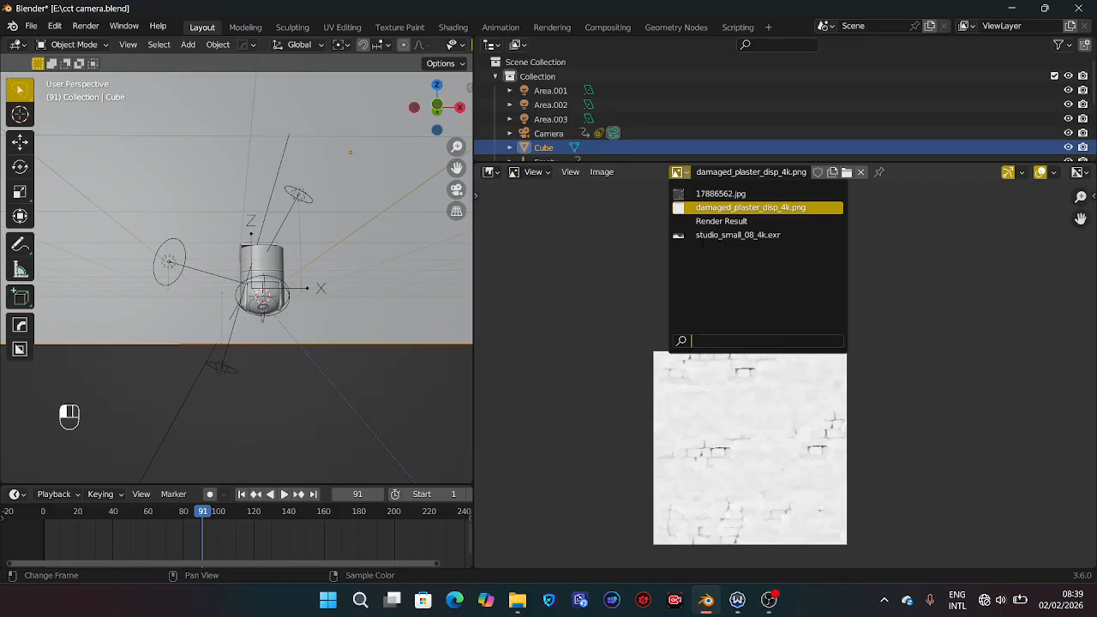
{"action": "left_click", "coordinate": [685, 176]}
{"action": "left_click", "coordinate": [686, 176]}
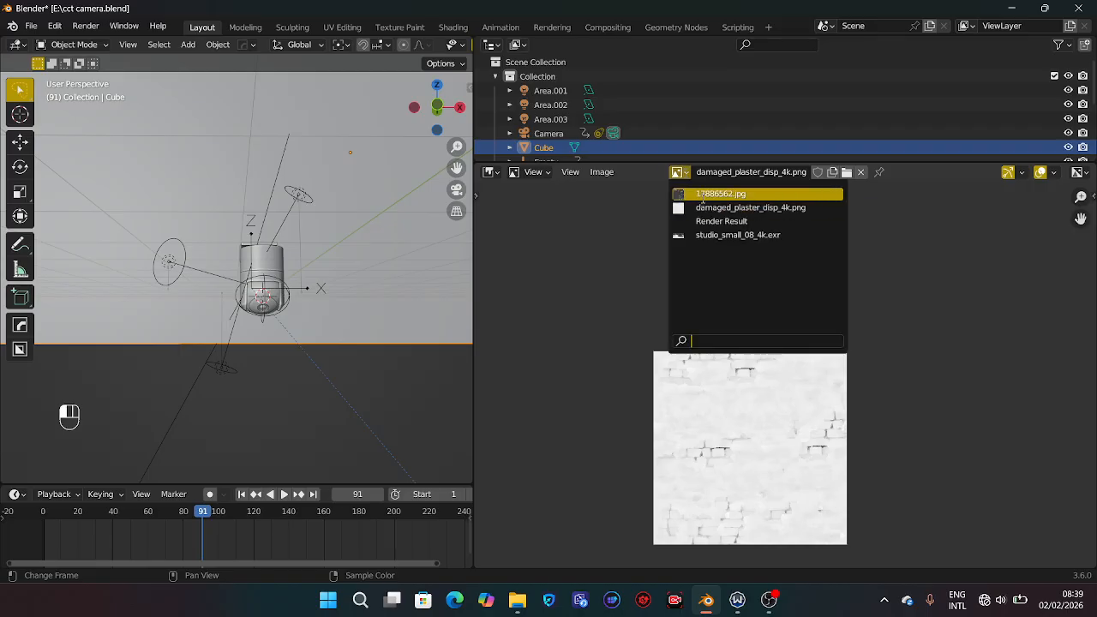
{"action": "left_click", "coordinate": [700, 197]}
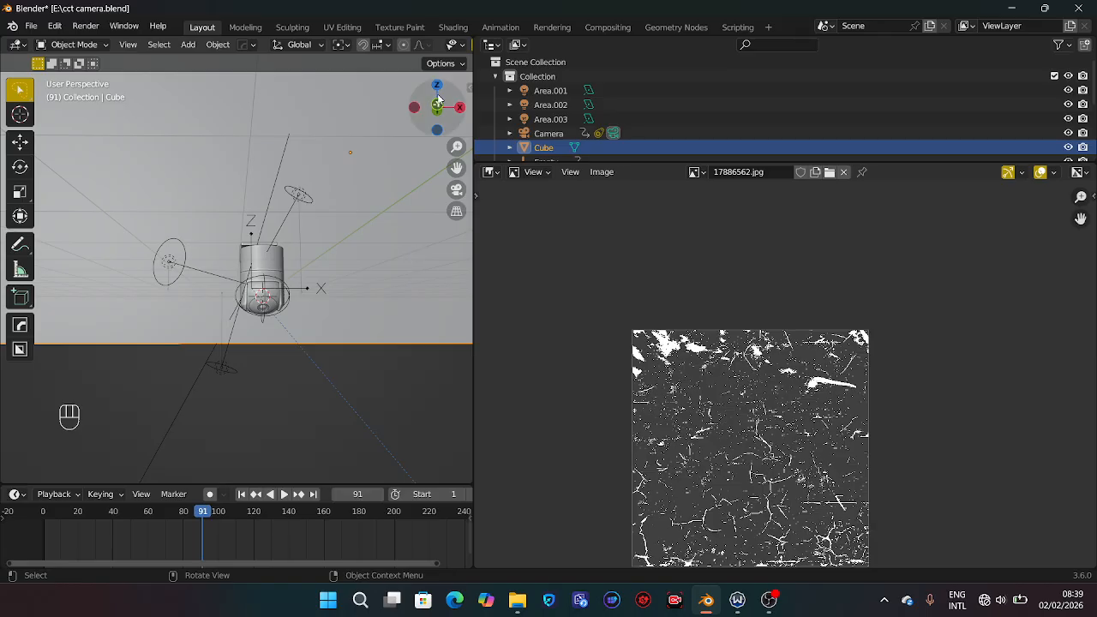
Get a closer view of the security camera model and switch the viewport shading to Material Preview.
{"action": "left_click_drag", "start_coordinate": [437, 100], "coordinate": [417, 148]}
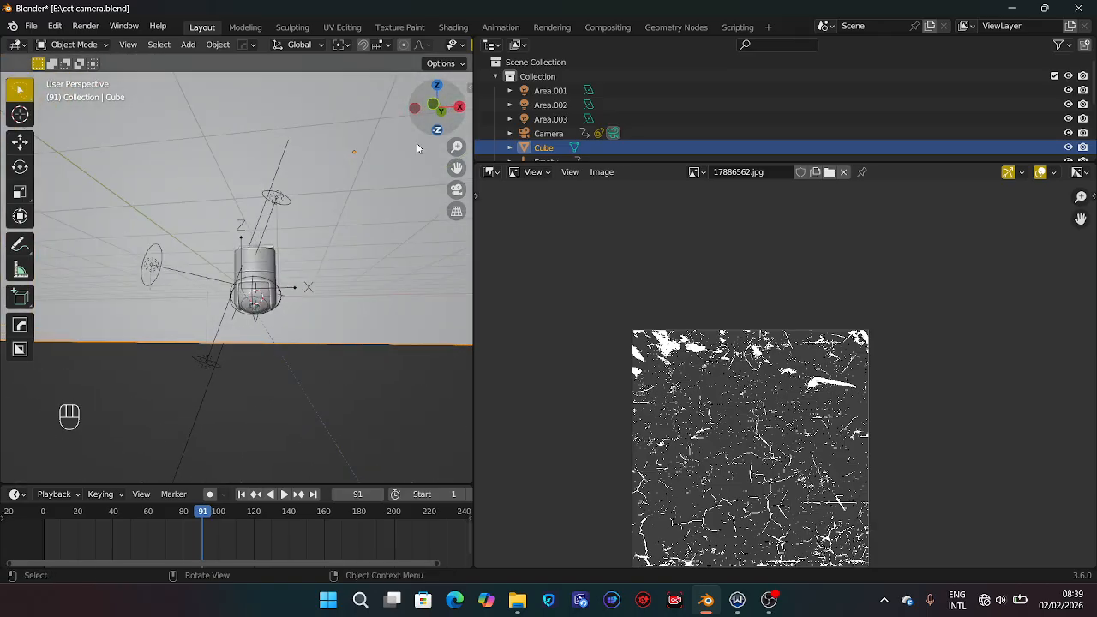
{"action": "key", "text": "KP_Add"}
{"action": "key", "text": "KP_Add"}
{"action": "key", "text": "KP_Add"}
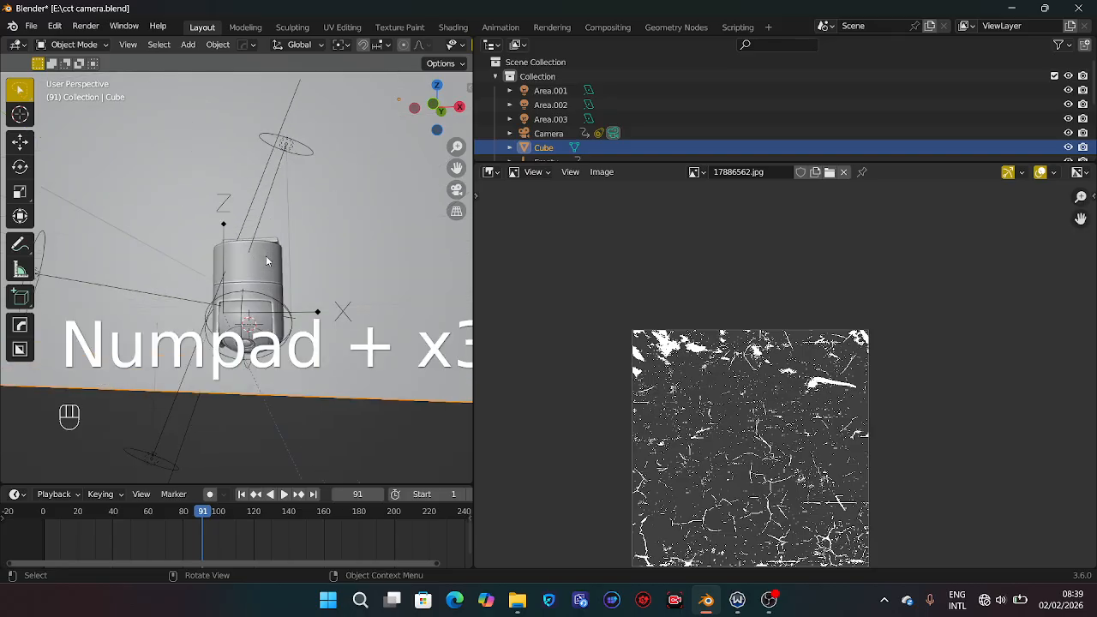
{"action": "key", "text": "KP_Add"}
{"action": "key", "text": "KP_Add"}
{"action": "key", "text": "z"}
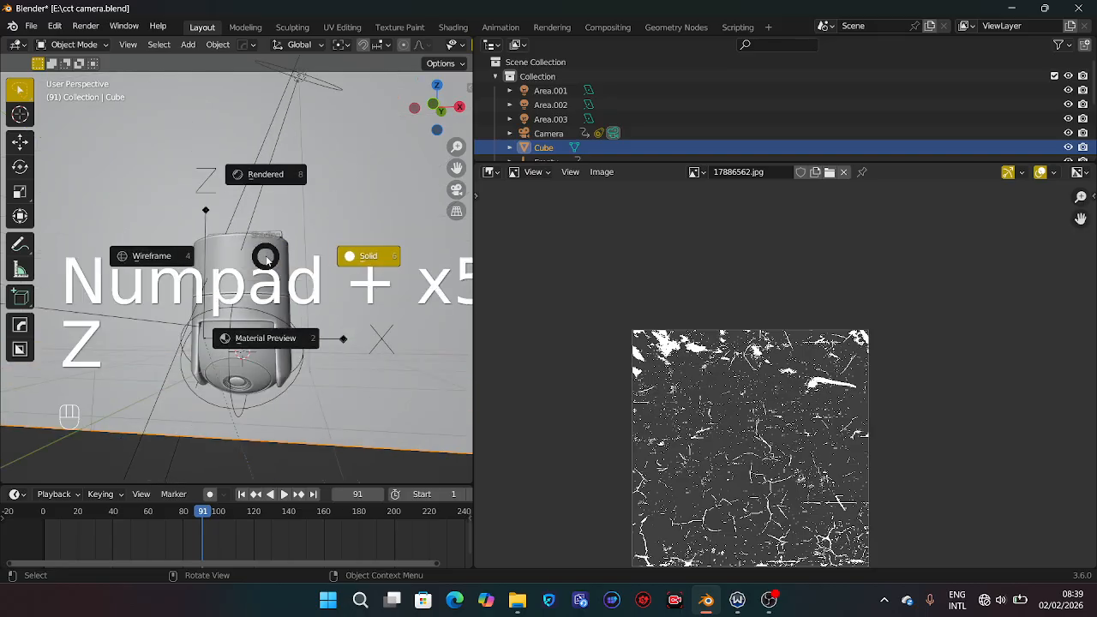
{"action": "left_click", "coordinate": [261, 342]}
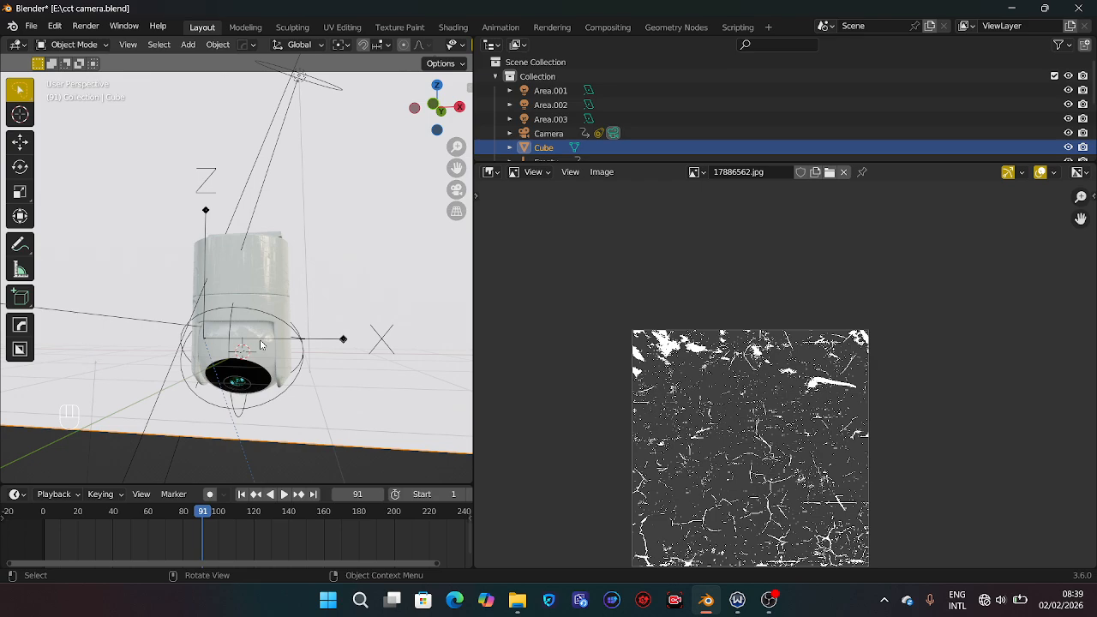
Examine the grunge scratches in the reflections on the security camera's upper housing up close.
{"action": "left_click_drag", "start_coordinate": [460, 97], "coordinate": [433, 96]}
{"action": "key", "text": "shift+b"}
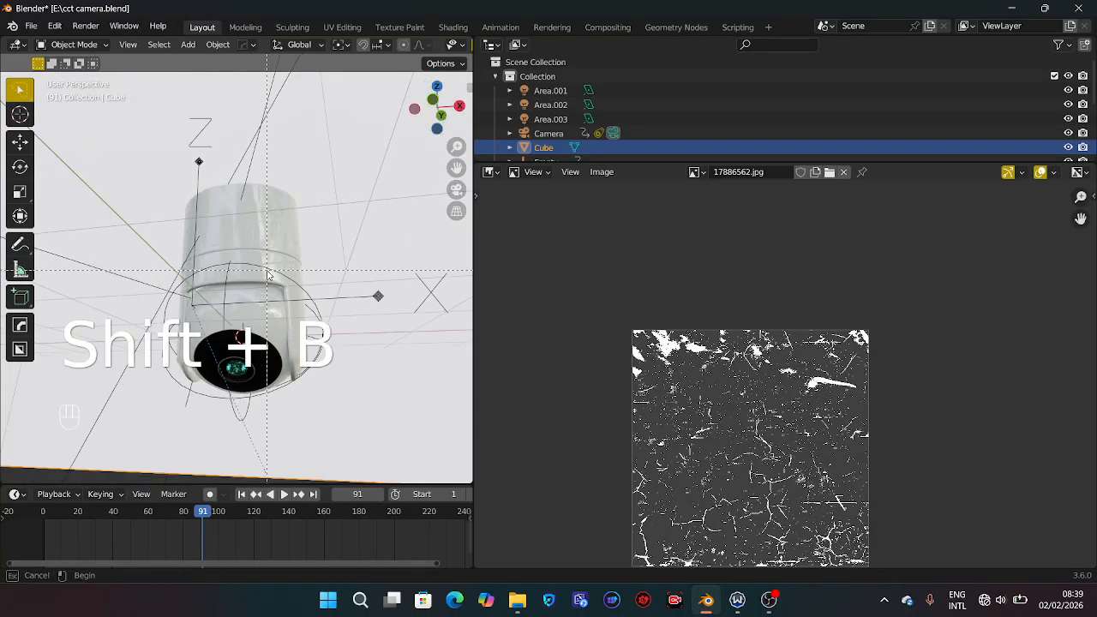
{"action": "left_click_drag", "start_coordinate": [238, 236], "coordinate": [263, 246]}
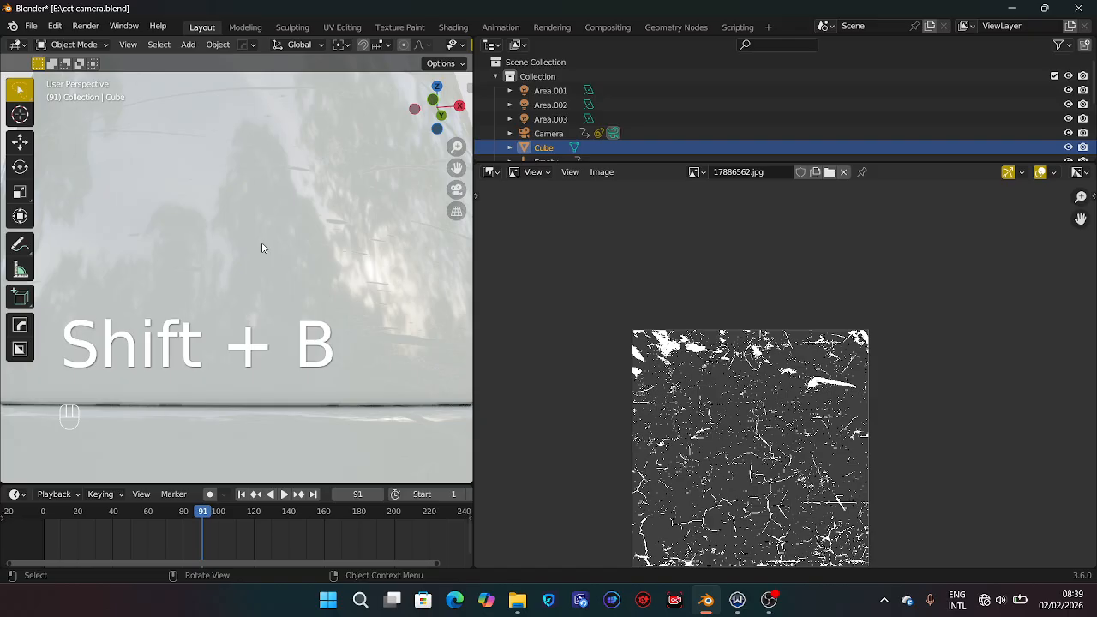
{"action": "mouse_move", "coordinate": [437, 92]}
{"action": "left_mouse_down"}
{"action": "mouse_move", "coordinate": [447, 101]}
{"action": "mouse_move", "coordinate": [436, 90]}
{"action": "left_mouse_up"}
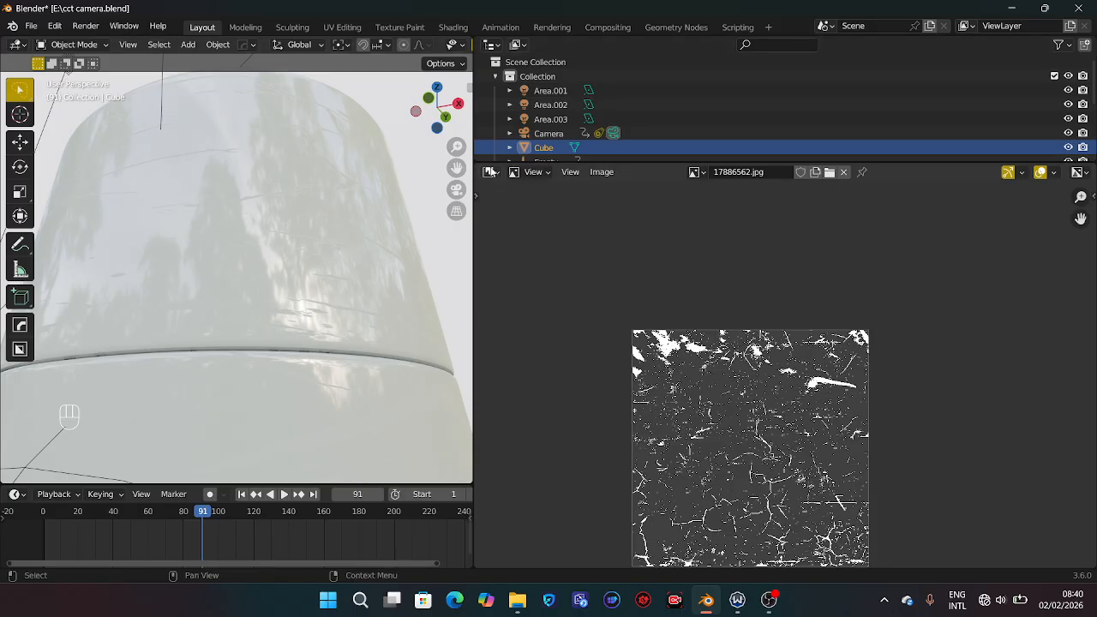
Dismiss the Driver Booster notification, select the camera's upper housing and change the Image Editor area to the Shader Editor.
{"action": "left_click", "coordinate": [489, 171]}
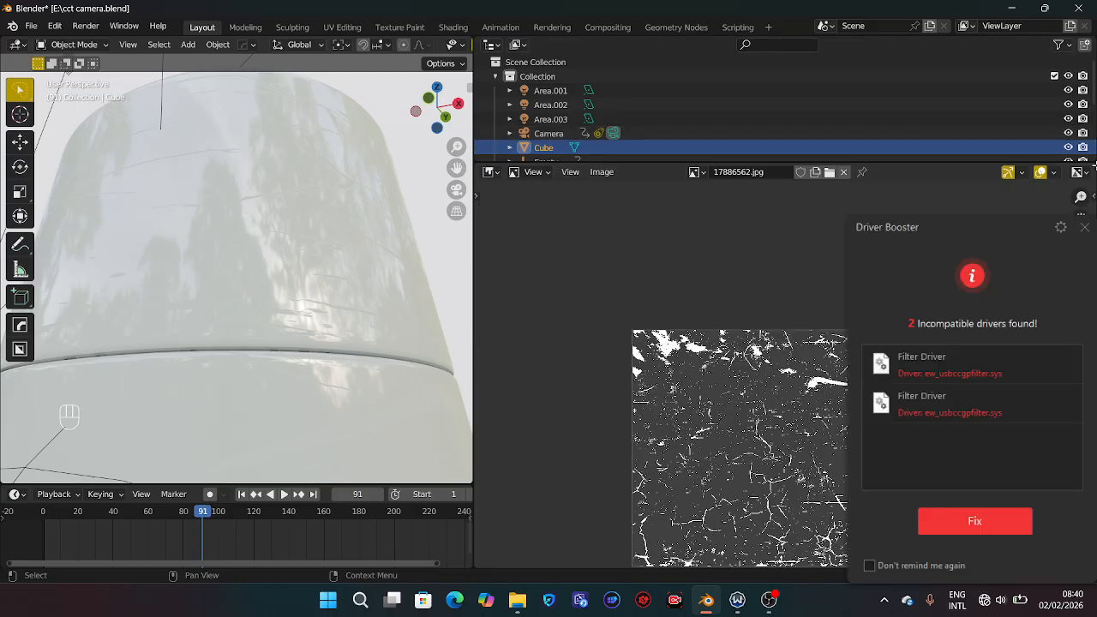
{"action": "left_click", "coordinate": [1085, 228]}
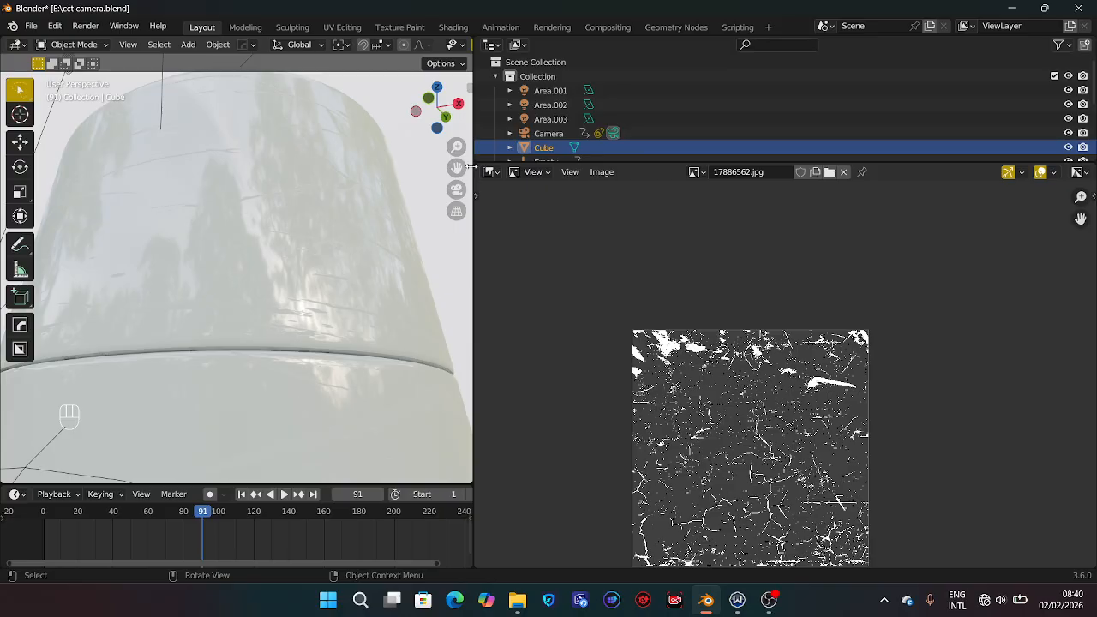
{"action": "left_click", "coordinate": [299, 246]}
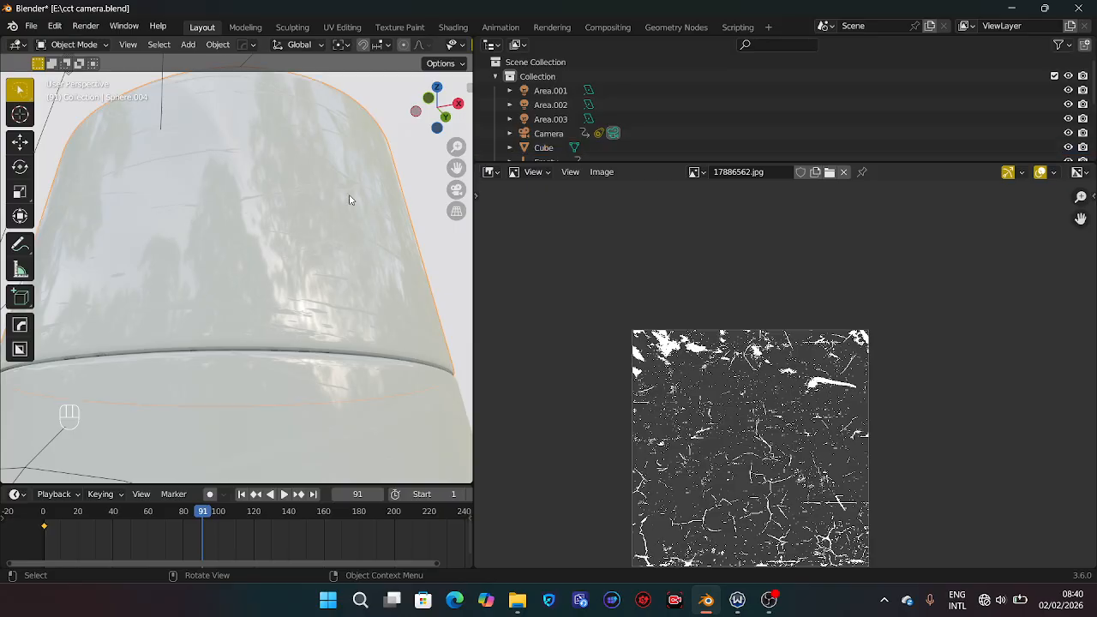
{"action": "left_click", "coordinate": [492, 172]}
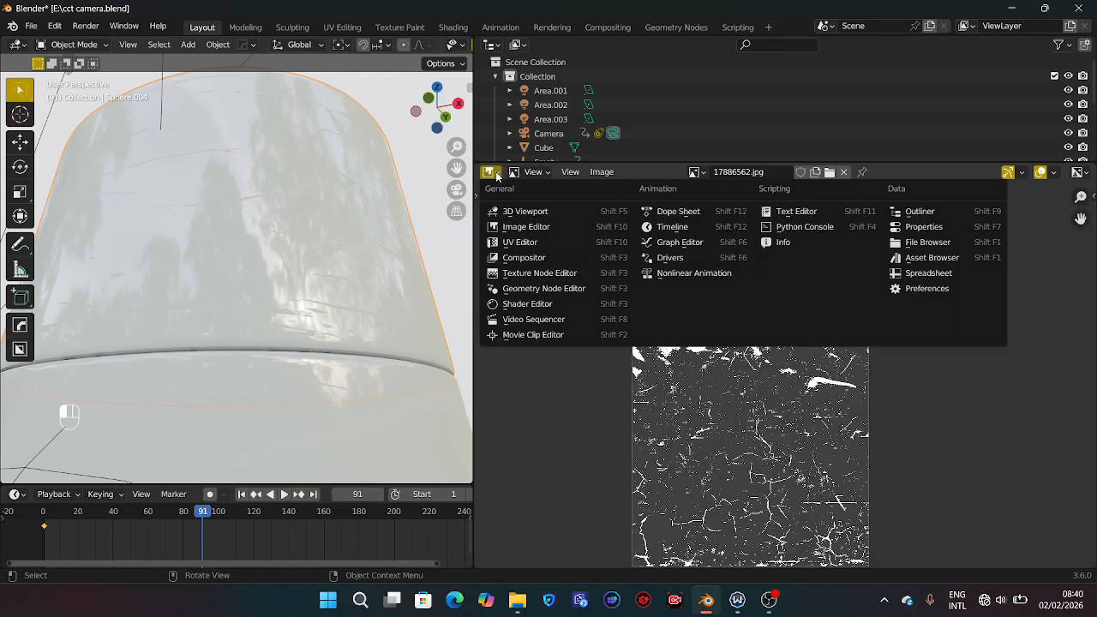
{"action": "left_click", "coordinate": [543, 310]}
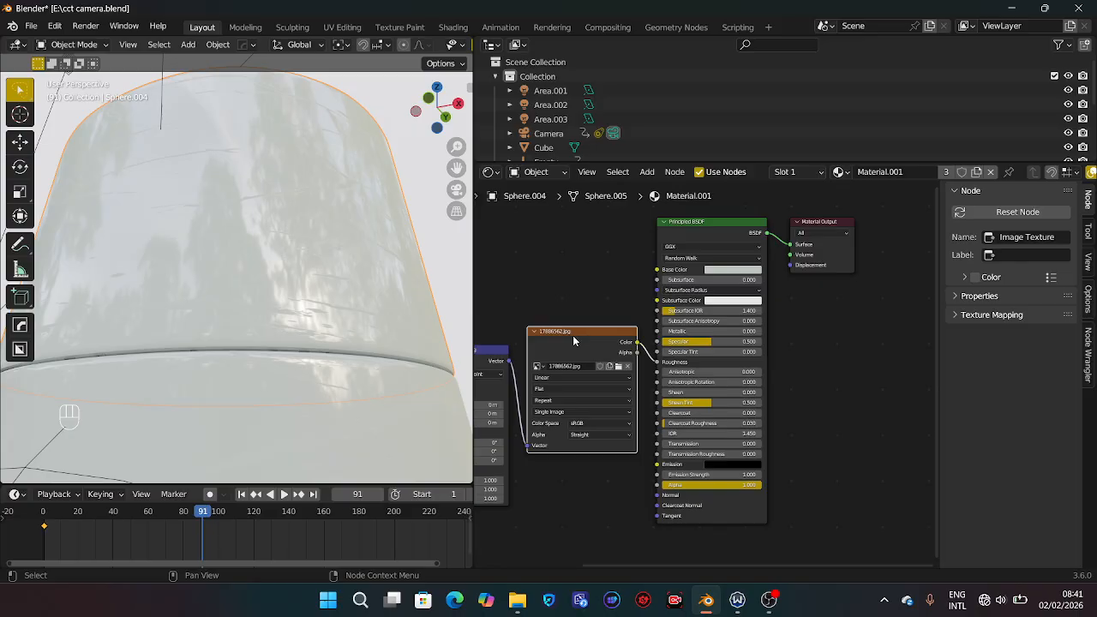
Set the 17886562.jpg Image Texture's Color Space to Non-Color and switch the viewport shading to Rendered.
{"action": "left_click", "coordinate": [616, 425]}
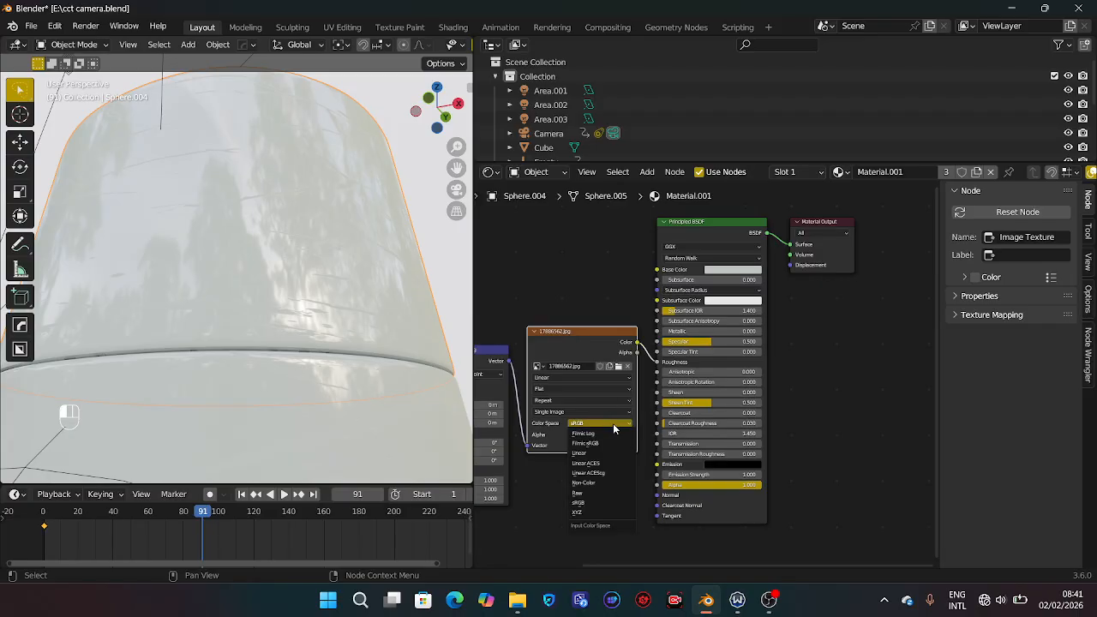
{"action": "left_click", "coordinate": [600, 483]}
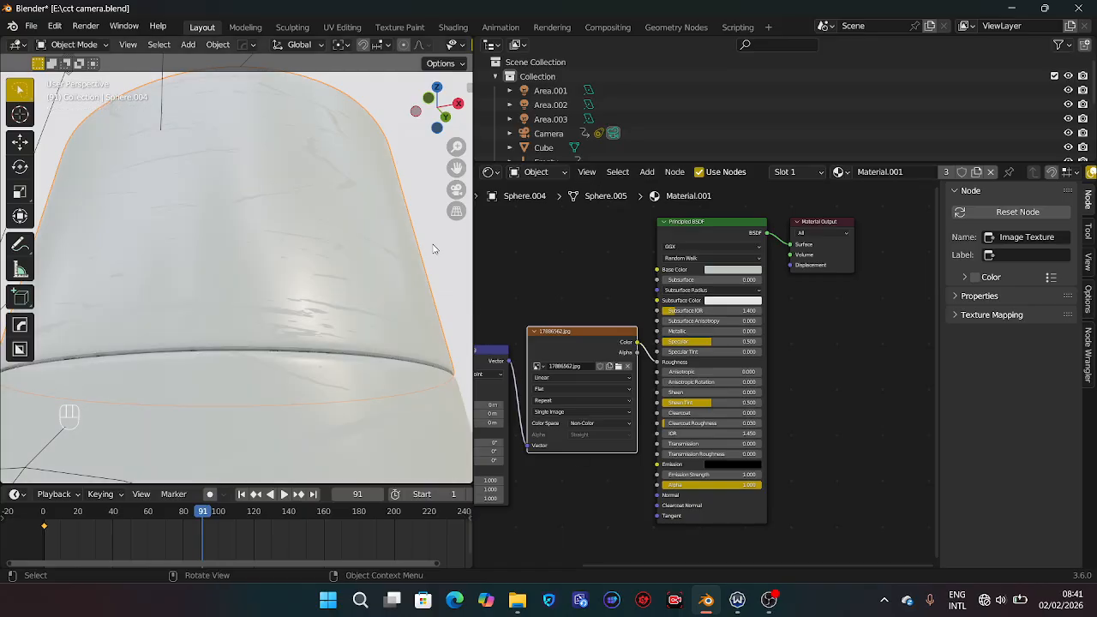
{"action": "left_click_drag", "start_coordinate": [446, 100], "coordinate": [301, 241]}
{"action": "key", "text": "z"}
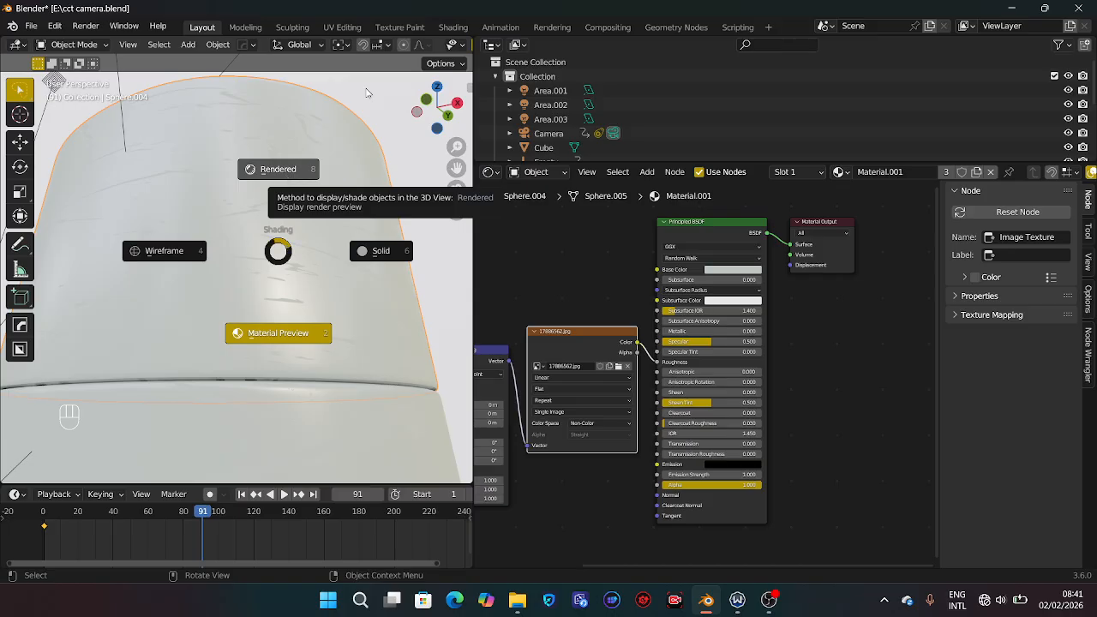
{"action": "left_click", "coordinate": [282, 171]}
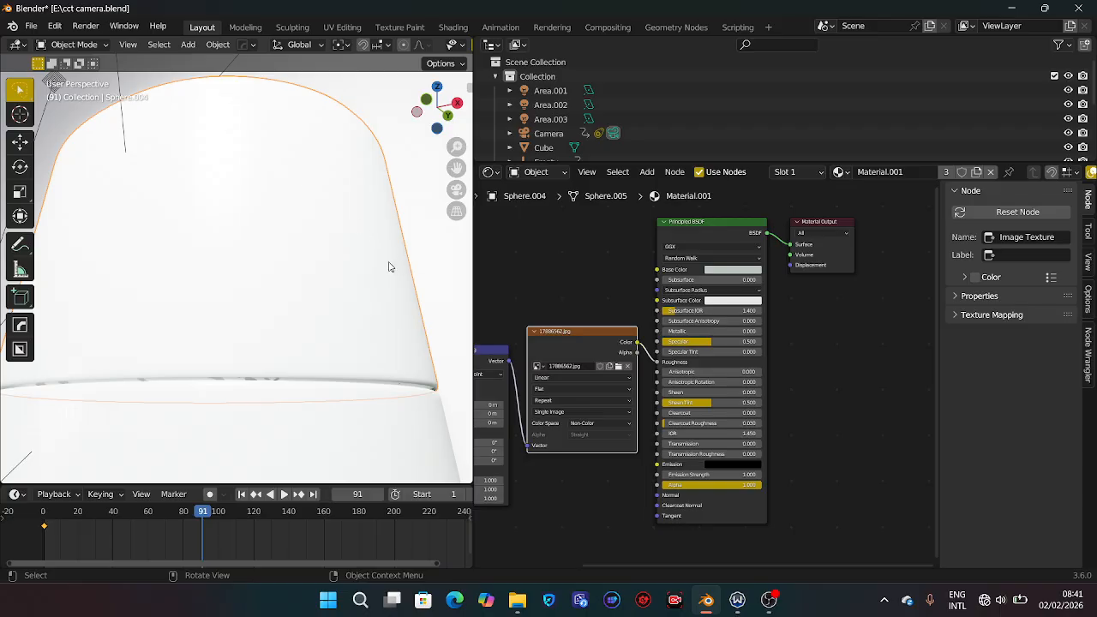
View the scene through the scene camera in a widened 3D viewport with the overlays hidden.
{"action": "key", "text": "KP_Subtract"}
{"action": "key", "text": "KP_Subtract"}
{"action": "key", "text": "KP_Subtract"}
{"action": "key", "text": "KP_Subtract"}
{"action": "key", "text": "KP_Subtract"}
{"action": "key", "text": "KP_Subtract"}
{"action": "key", "text": "KP_Subtract"}
{"action": "key", "text": "KP_Subtract"}
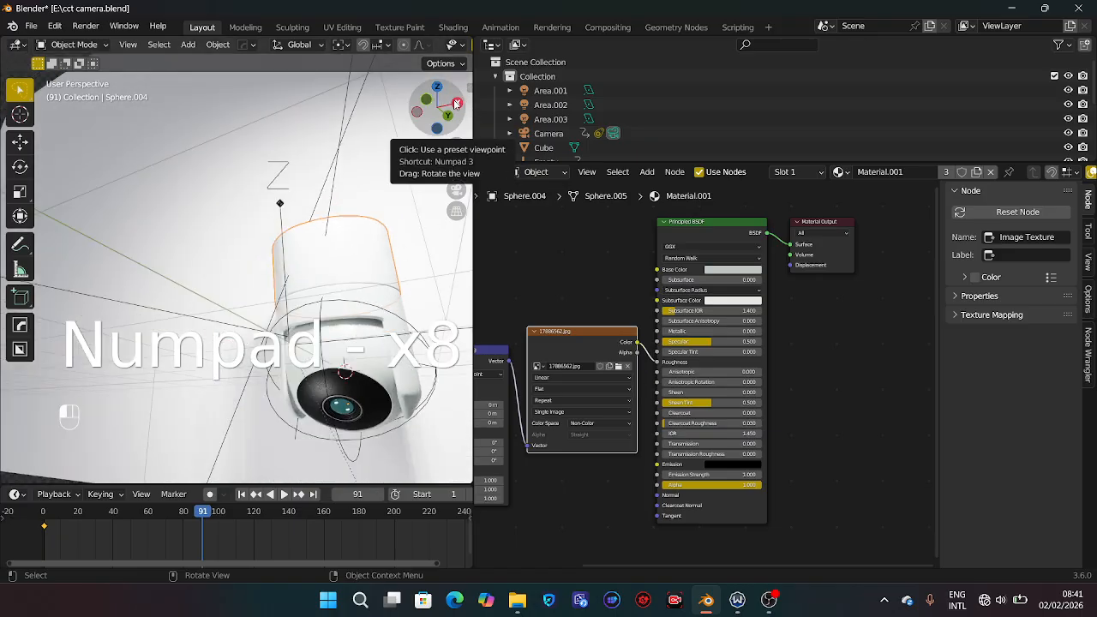
{"action": "left_click_drag", "start_coordinate": [457, 103], "coordinate": [355, 218]}
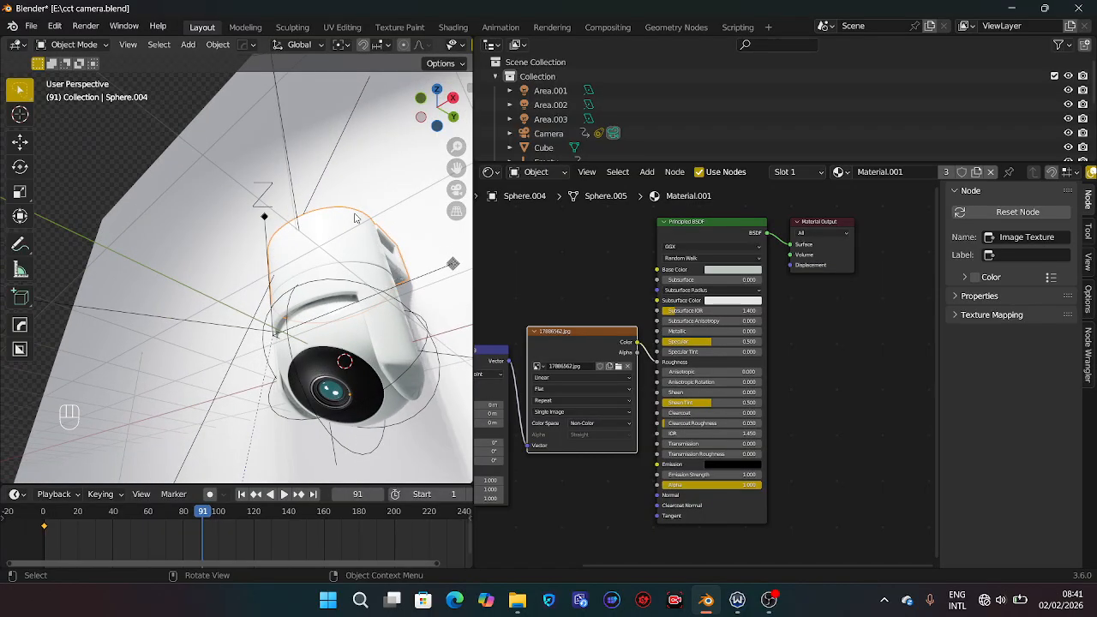
{"action": "key", "text": "KP_0"}
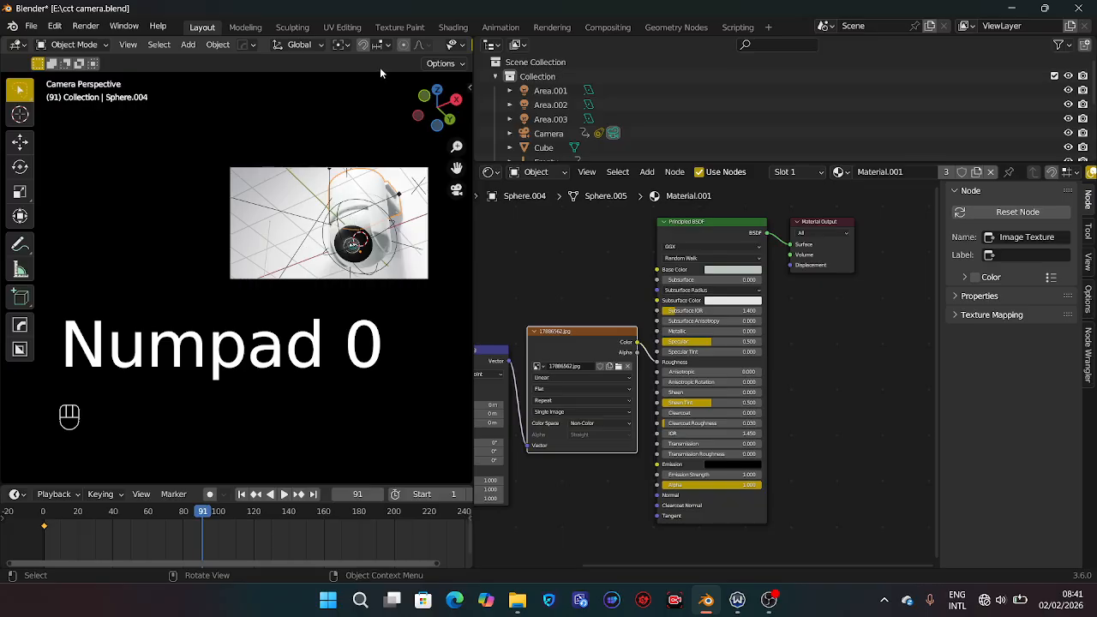
{"action": "left_click_drag", "start_coordinate": [473, 86], "coordinate": [661, 81]}
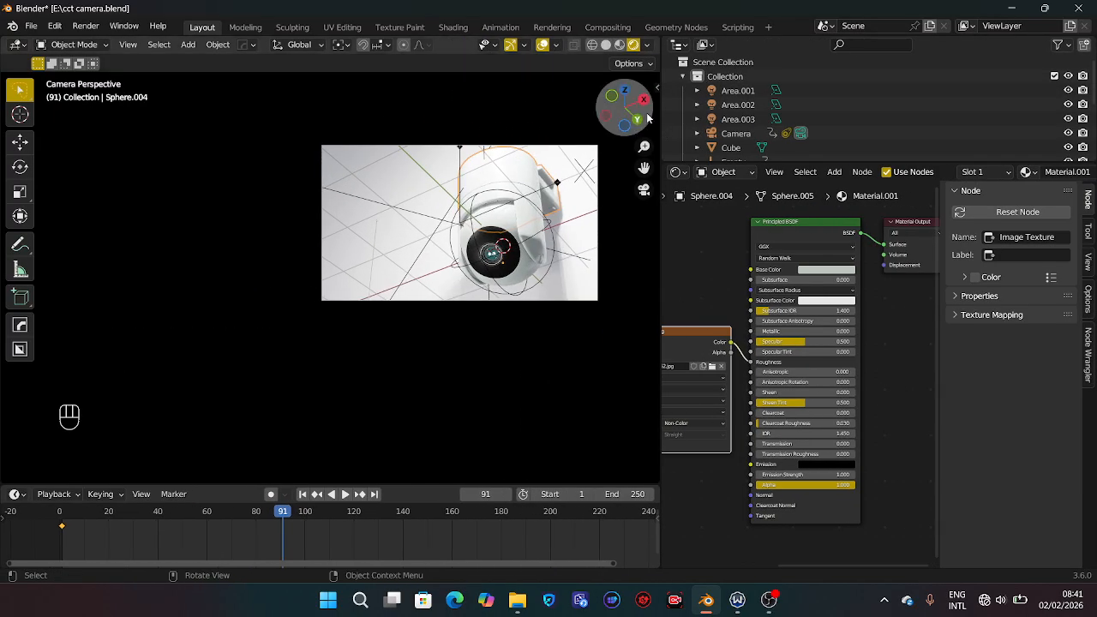
{"action": "left_click", "coordinate": [542, 46]}
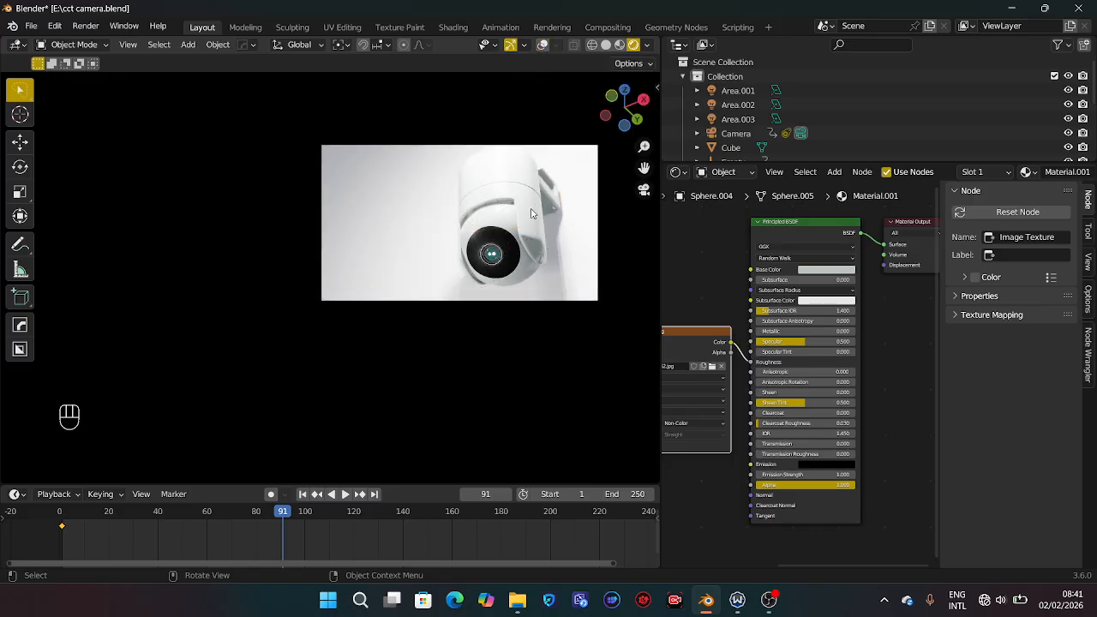
Examine the rendered housing and lens surfaces up close in the scene camera view, then return to the wider framing.
{"action": "key", "text": "KP_Add"}
{"action": "key", "text": "KP_Add"}
{"action": "key", "text": "KP_Add"}
{"action": "key", "text": "KP_Add"}
{"action": "key", "text": "KP_Add"}
{"action": "key", "text": "KP_Add"}
{"action": "key", "text": "KP_Add"}
{"action": "key", "text": "KP_Add"}
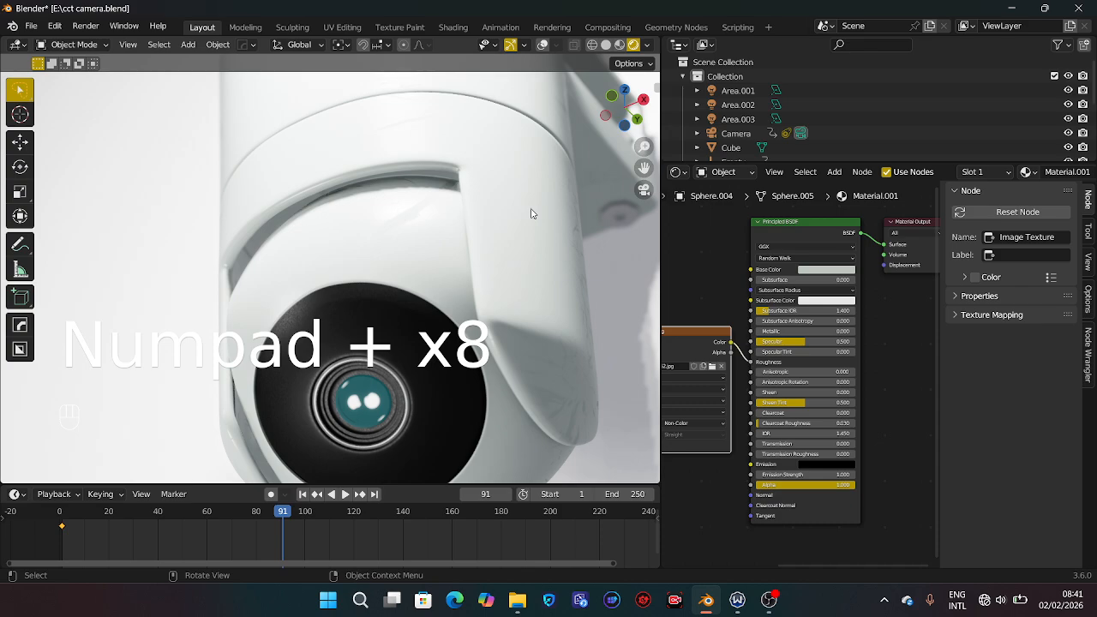
{"action": "key", "text": "KP_Subtract"}
{"action": "key", "text": "KP_Subtract"}
{"action": "key", "text": "KP_Subtract"}
{"action": "key", "text": "KP_Subtract"}
{"action": "key", "text": "KP_Subtract"}
{"action": "key", "text": "KP_Subtract"}
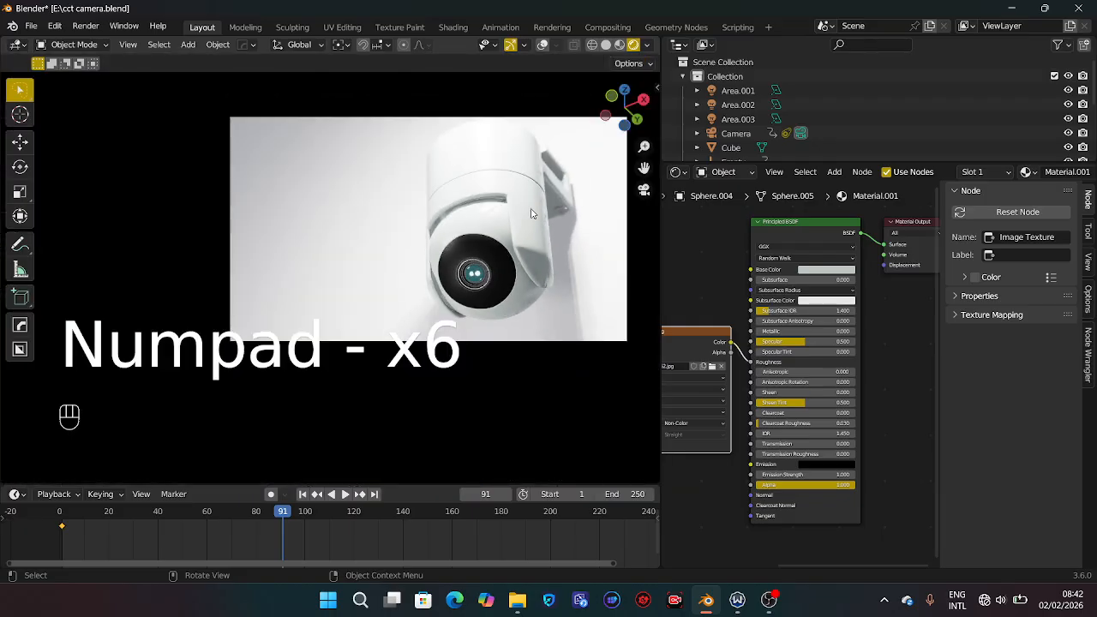
Show the viewport overlays and hide them again to compare the rendered camera view.
{"action": "left_click", "coordinate": [574, 46]}
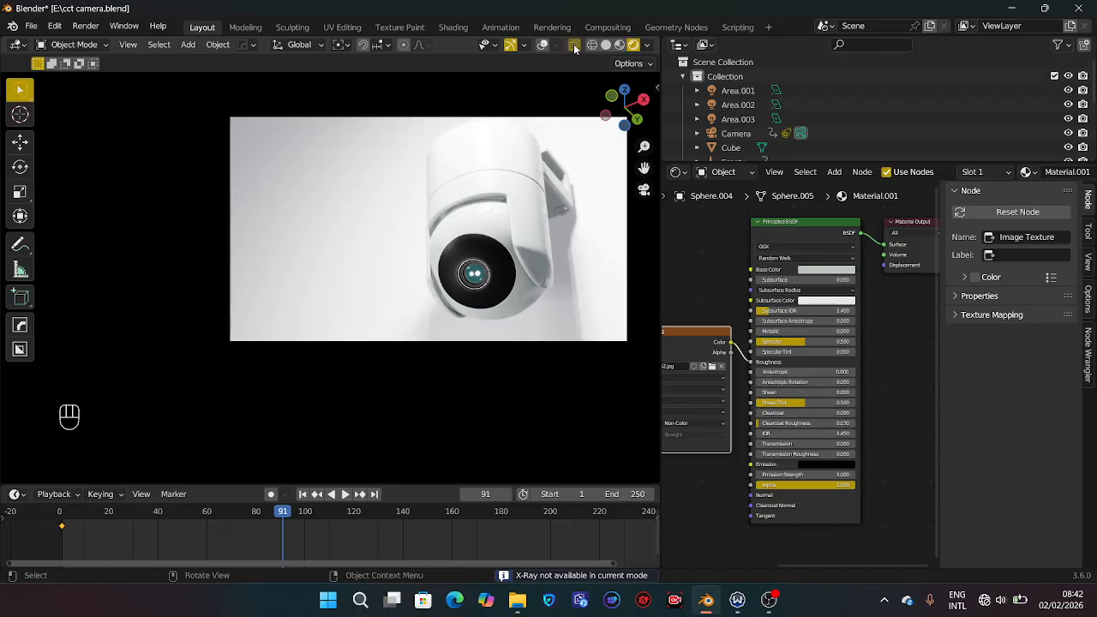
{"action": "left_click", "coordinate": [542, 45]}
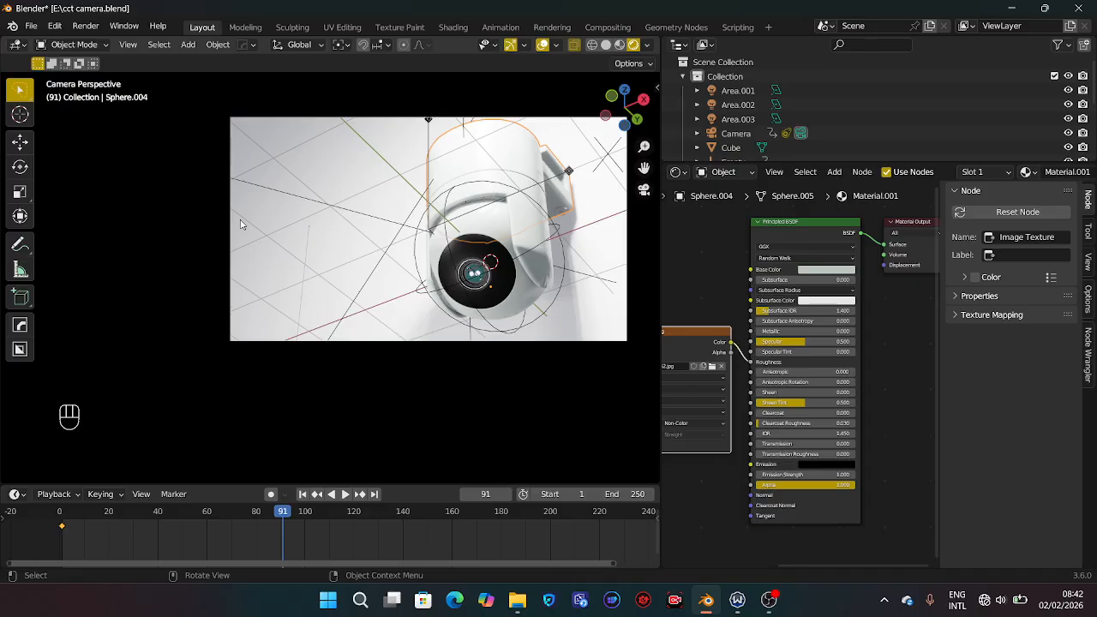
{"action": "left_click", "coordinate": [538, 50]}
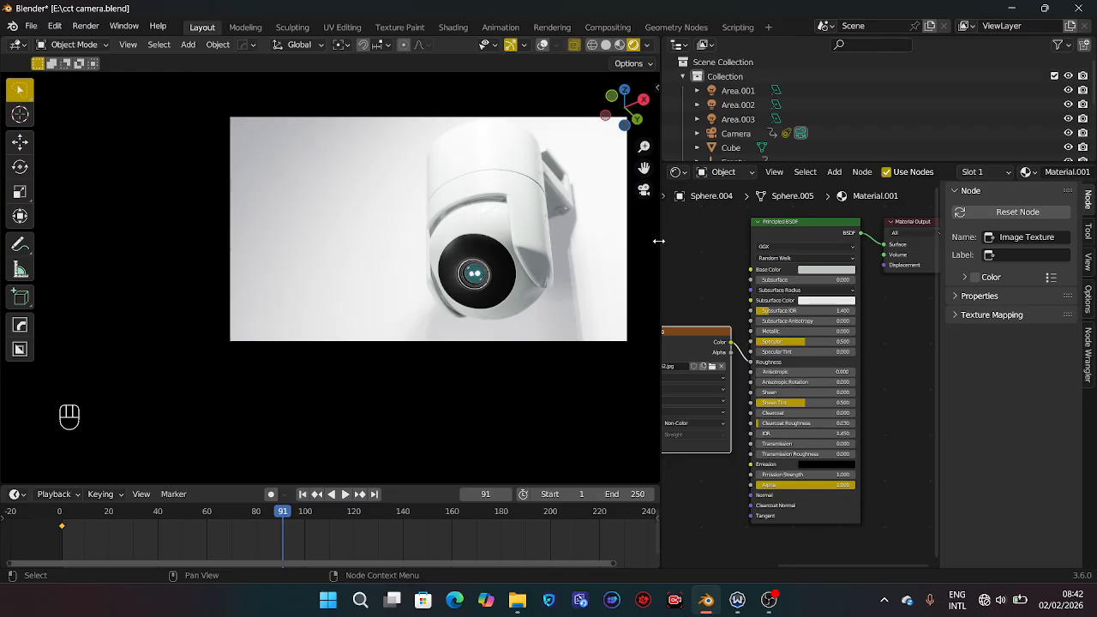
Give the Shader Editor more width and set the Principled BSDF's Specular to 0.511.
{"action": "left_click_drag", "start_coordinate": [658, 243], "coordinate": [544, 244]}
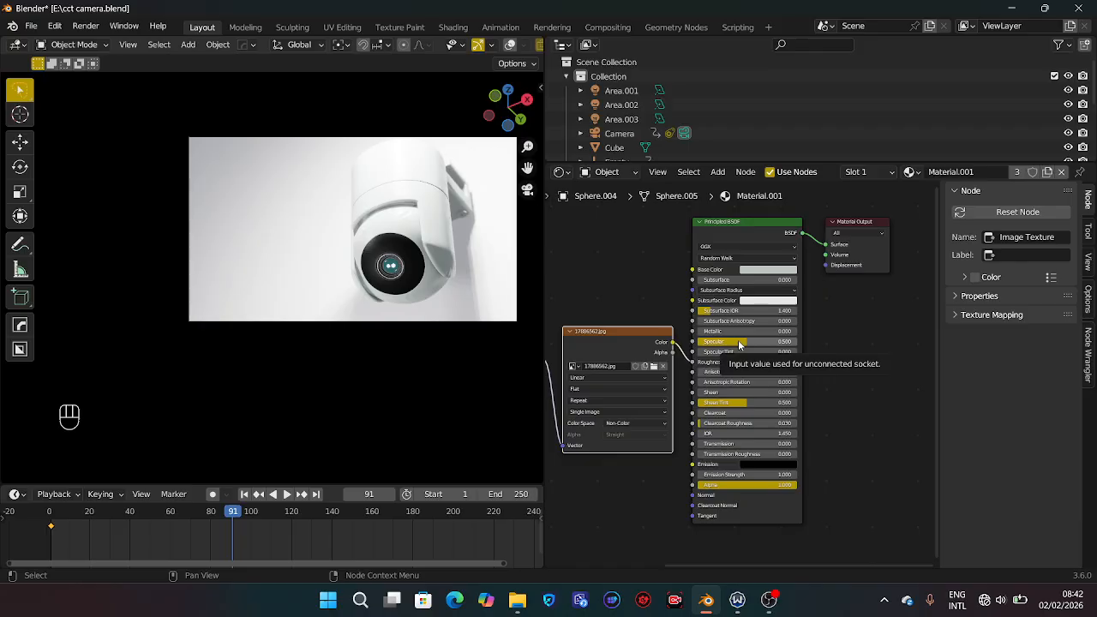
{"action": "left_click_drag", "start_coordinate": [738, 342], "coordinate": [740, 342]}
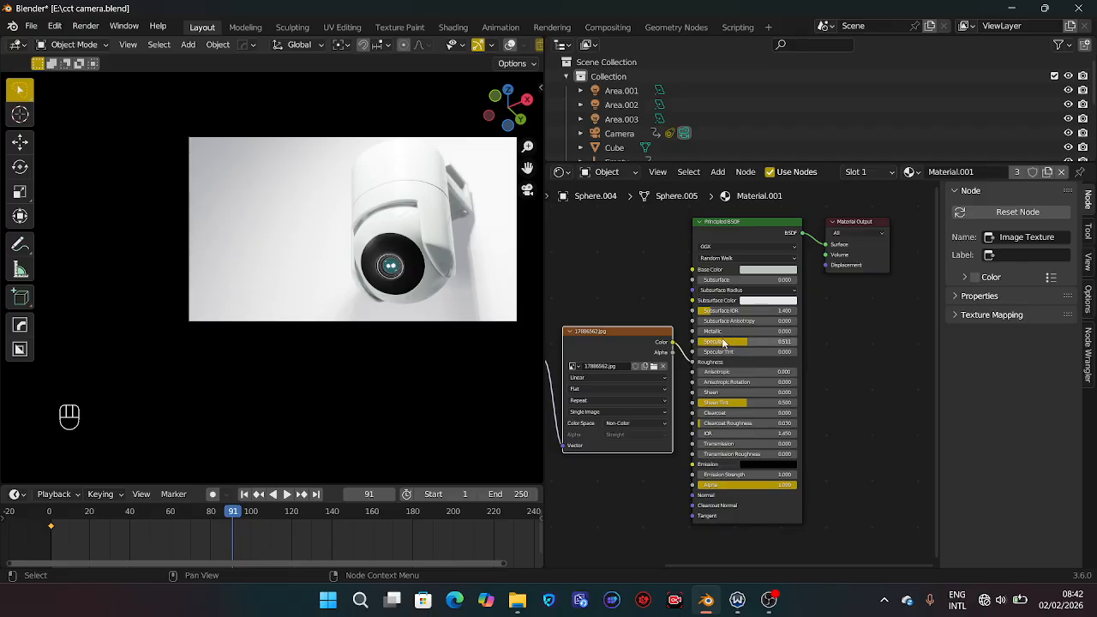
Select the black lens face of the security camera and examine the full Material.002 node setup.
{"action": "left_click", "coordinate": [414, 267]}
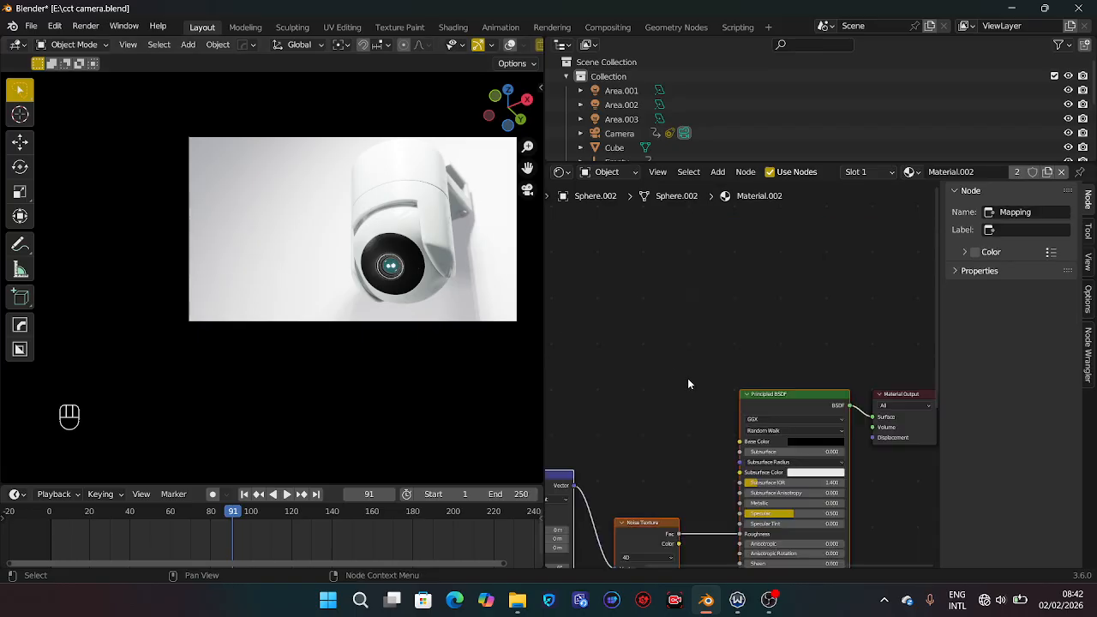
{"action": "key", "text": "KP_Subtract"}
{"action": "key", "text": "KP_Subtract"}
{"action": "key", "text": "KP_Subtract"}
{"action": "key", "text": "KP_Subtract"}
{"action": "key", "text": "KP_Subtract"}
{"action": "key", "text": "KP_Subtract"}
{"action": "key", "text": "KP_Subtract"}
{"action": "key", "text": "KP_Subtract"}
{"action": "key", "text": "KP_Subtract"}
{"action": "key", "text": "KP_Subtract"}
{"action": "key", "text": "KP_Subtract"}
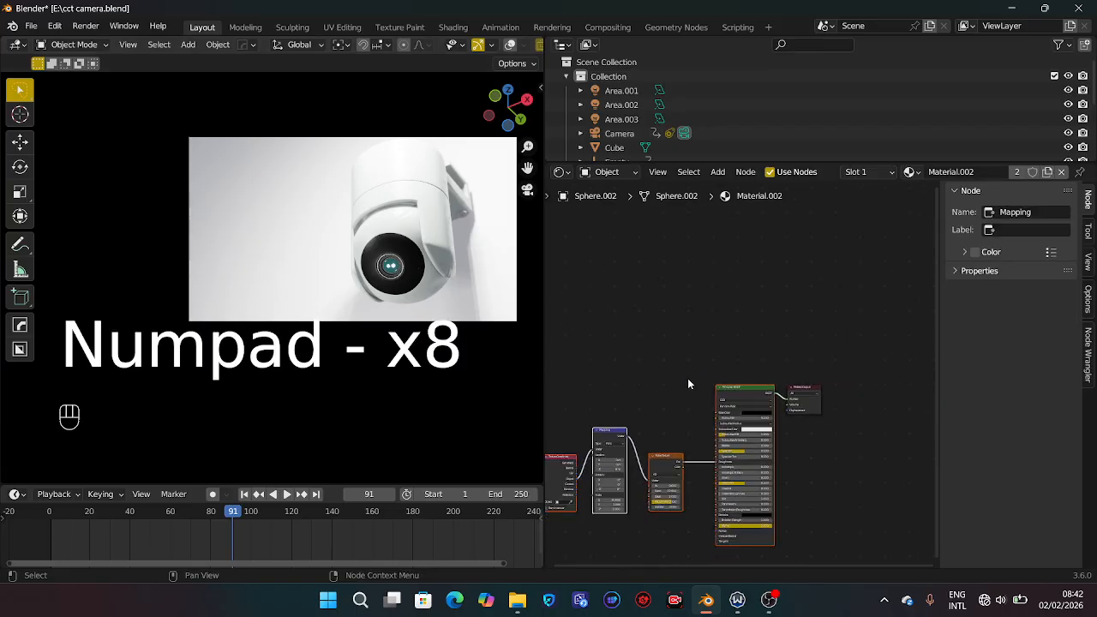
Set the Screencast Keys font size to 84.
{"action": "key", "text": "shift+b"}
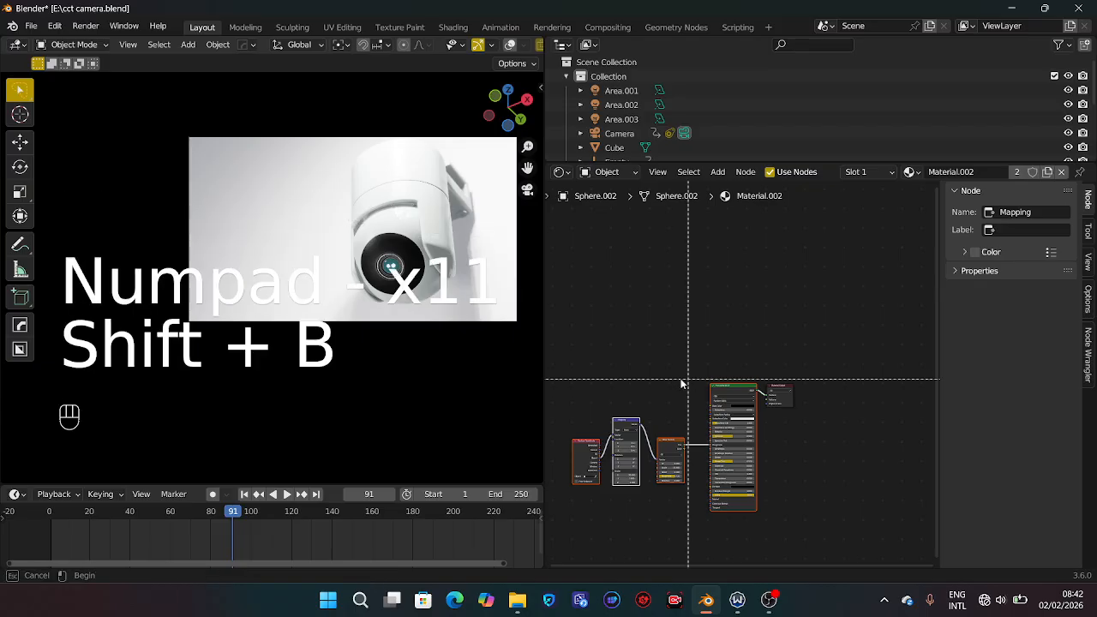
{"action": "left_click_drag", "start_coordinate": [591, 392], "coordinate": [709, 485]}
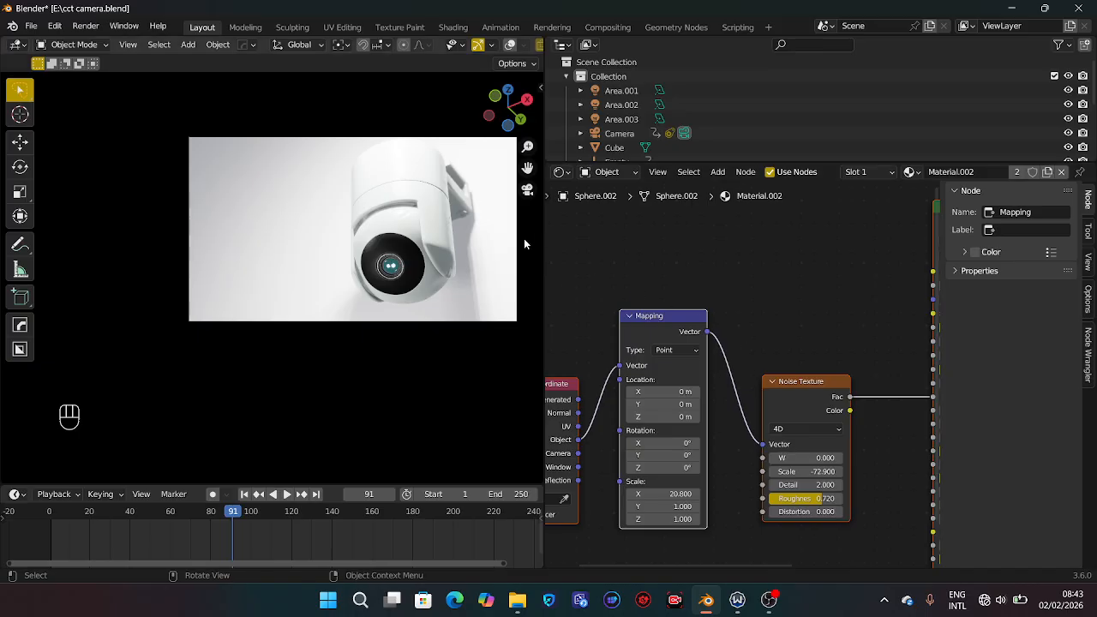
{"action": "key", "text": "n"}
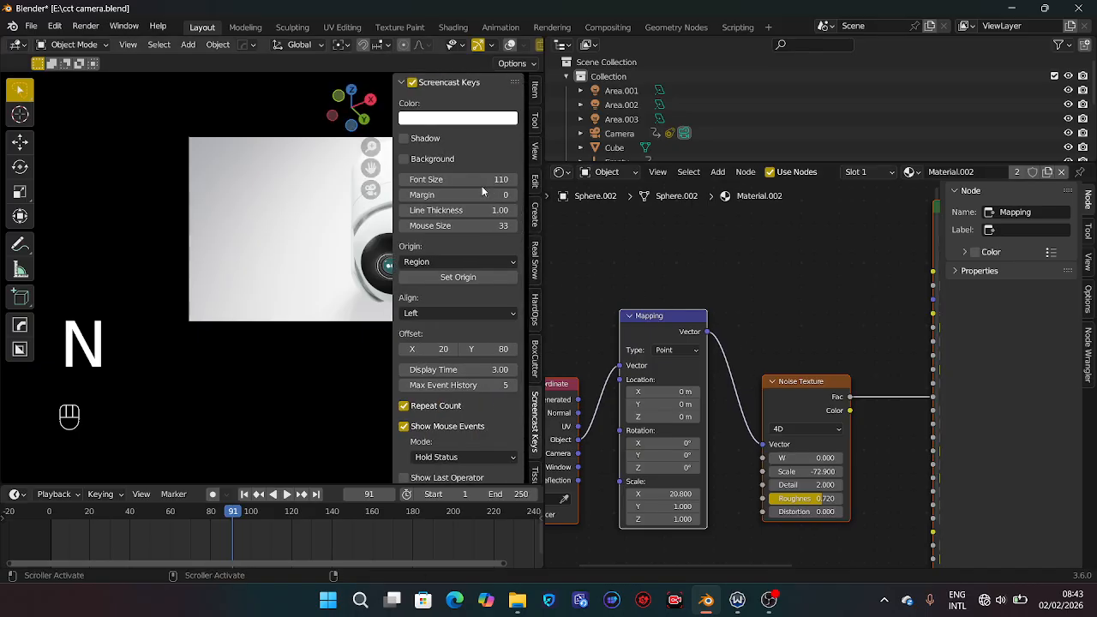
{"action": "left_click_drag", "start_coordinate": [462, 179], "coordinate": [423, 179]}
{"action": "key", "text": "KP_2"}
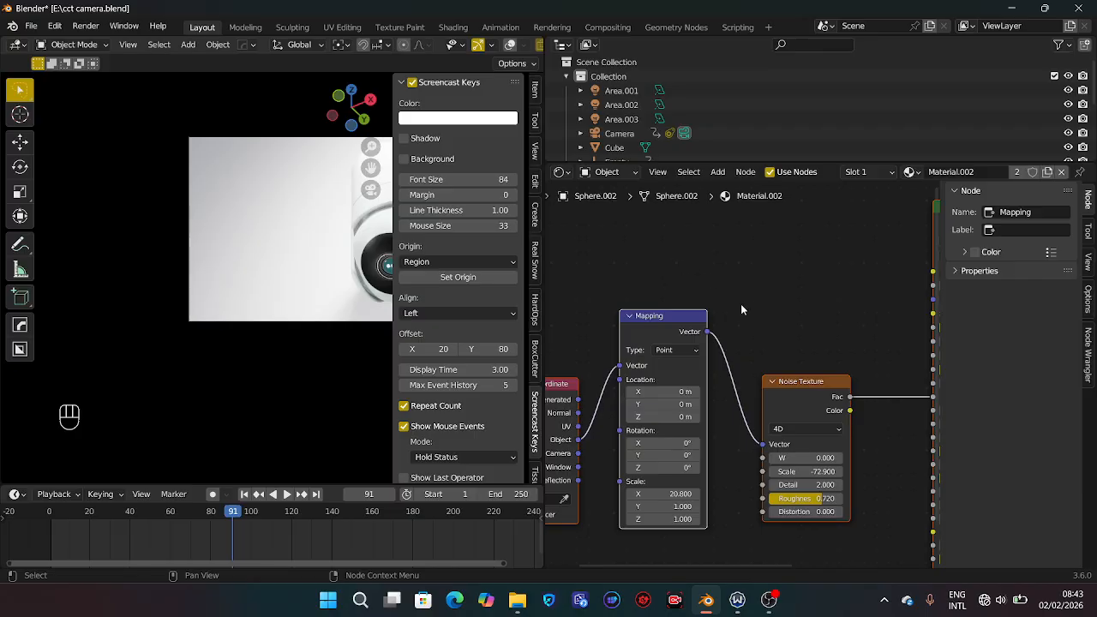
Switch the Noise Texture node's dimensions to 3D and back to 4D.
{"action": "key", "text": "KP_Subtract"}
{"action": "key", "text": "KP_Subtract"}
{"action": "key", "text": "KP_Subtract"}
{"action": "key", "text": "KP_Subtract"}
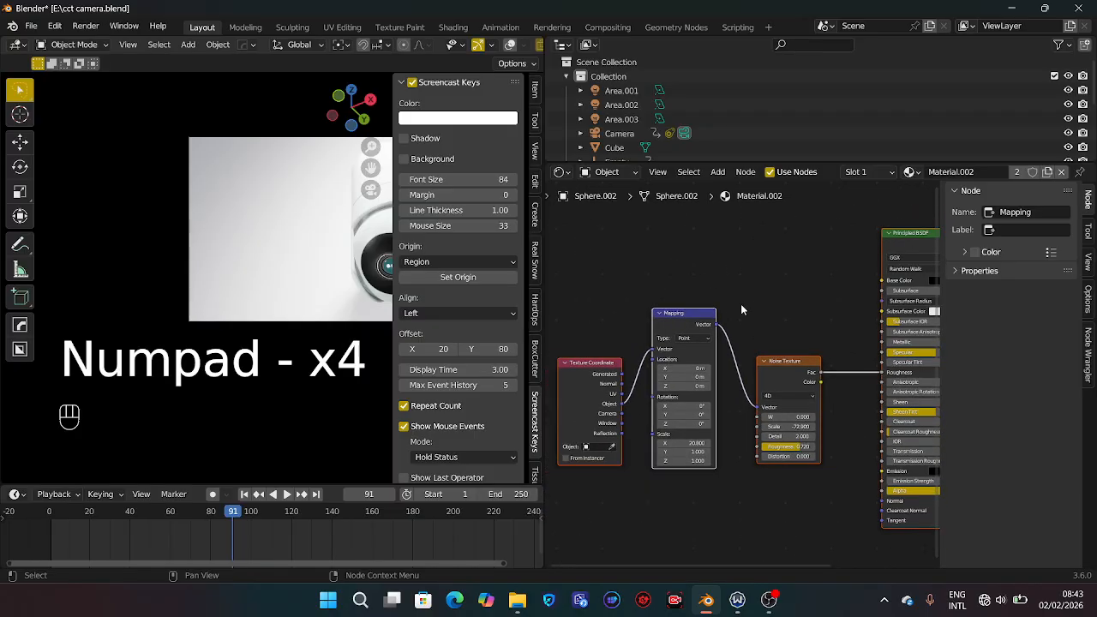
{"action": "left_click", "coordinate": [804, 396]}
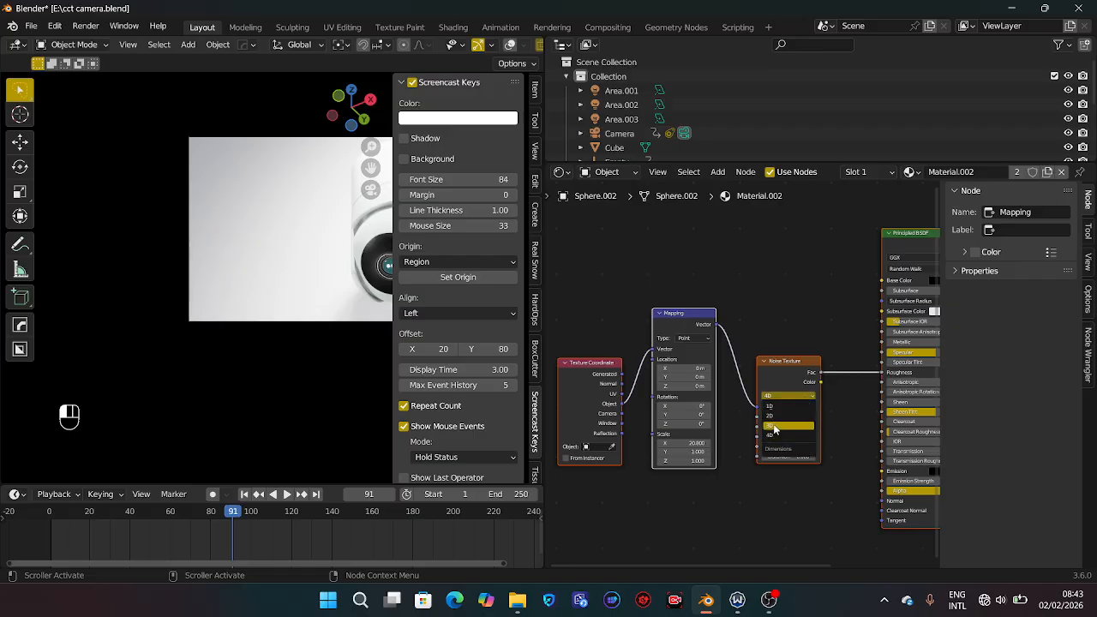
{"action": "left_click", "coordinate": [775, 427]}
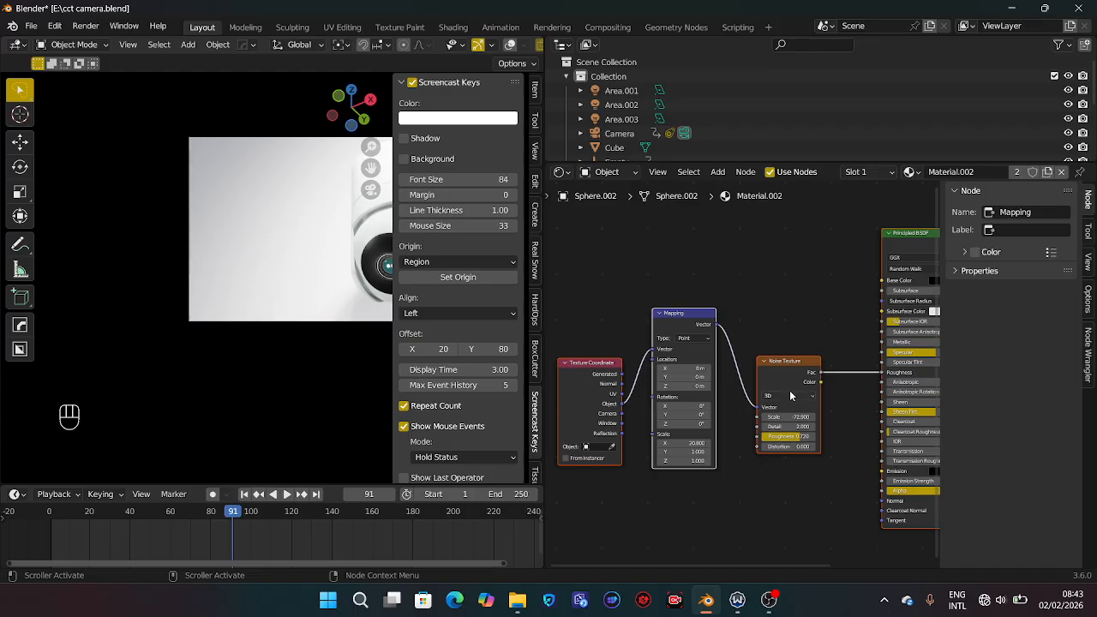
{"action": "left_click", "coordinate": [784, 396]}
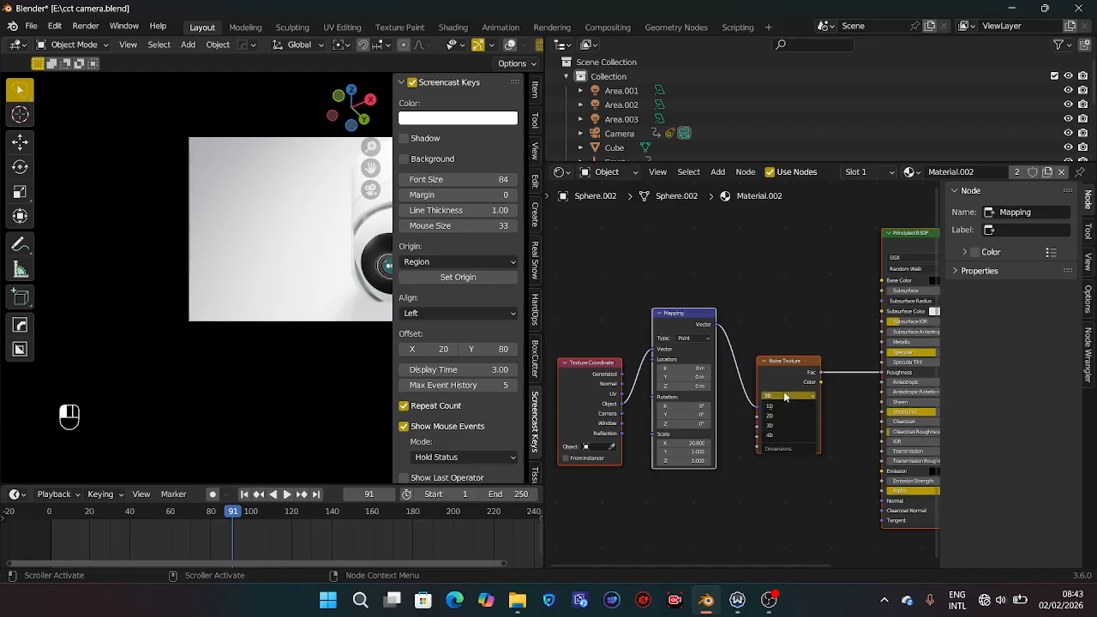
{"action": "left_click", "coordinate": [784, 437]}
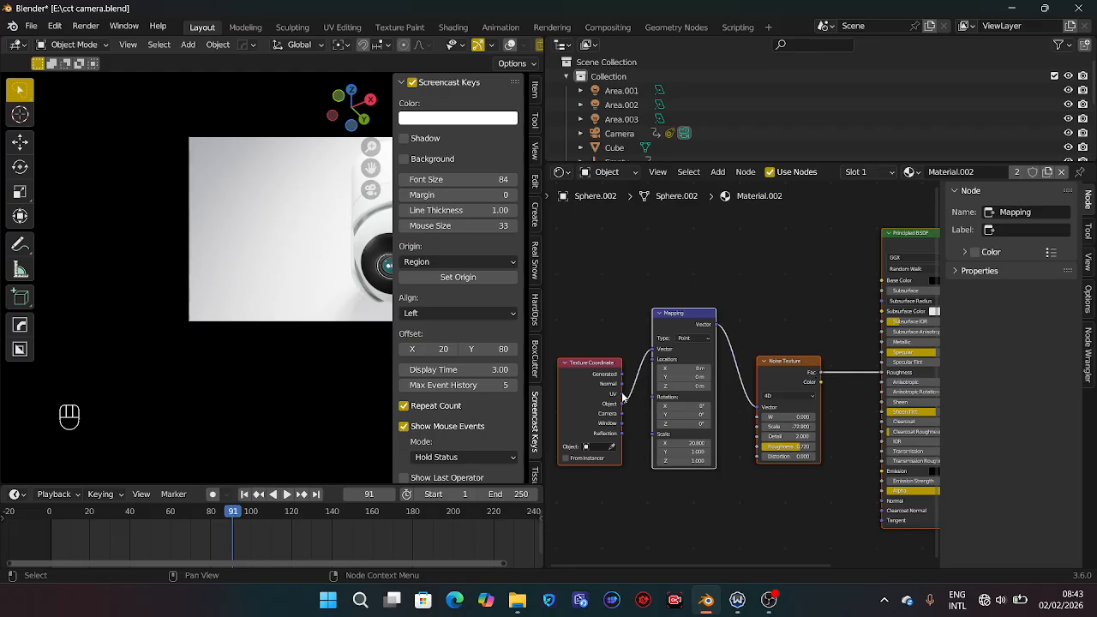
Search the addable nodes for the Noise Texture and close the search without adding one.
{"action": "mouse_move", "coordinate": [623, 396]}
{"action": "left_mouse_down", "text": "ctrl"}
{"action": "mouse_move", "coordinate": [625, 373]}
{"action": "mouse_move", "coordinate": [614, 375]}
{"action": "mouse_move", "coordinate": [619, 404]}
{"action": "left_mouse_up", "text": "ctrl"}
{"action": "key", "text": "shift+a"}
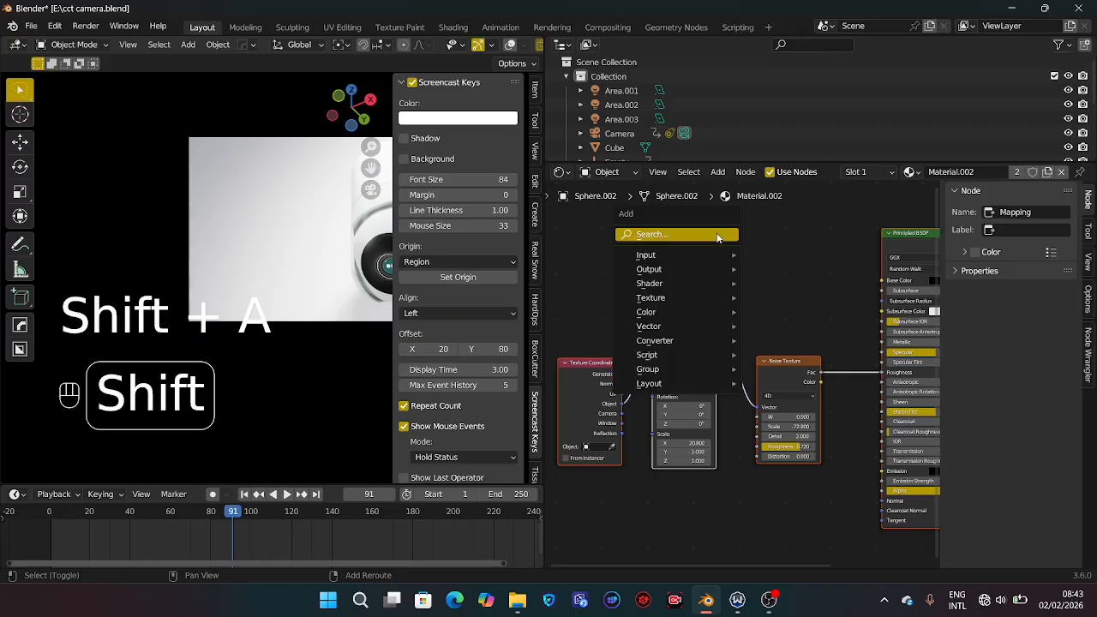
{"action": "left_click", "coordinate": [716, 233]}
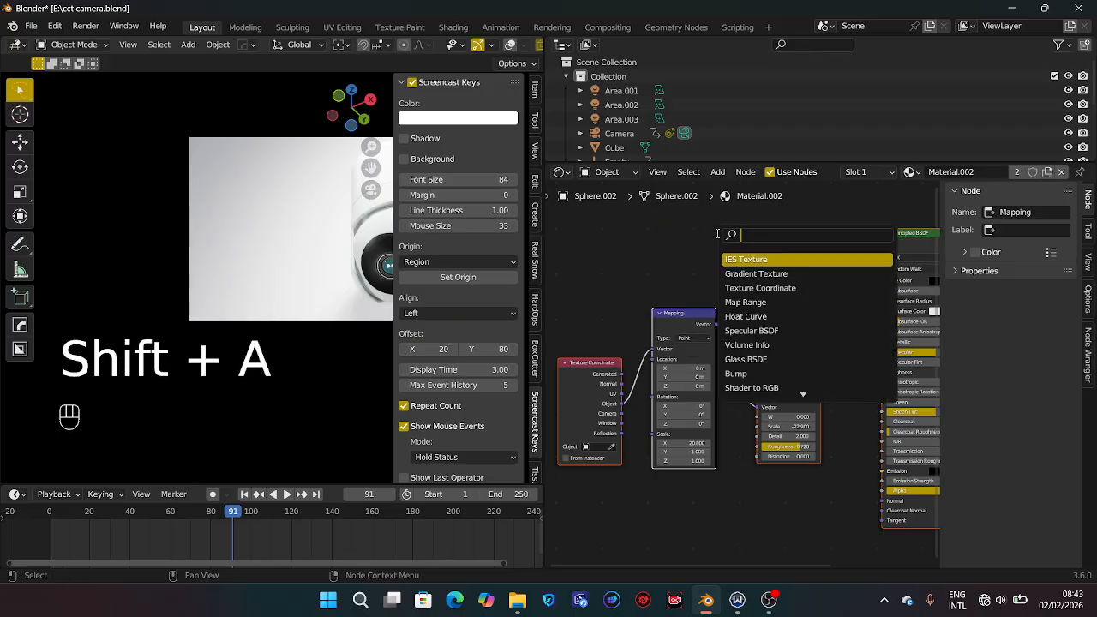
{"action": "type", "text": "no"}
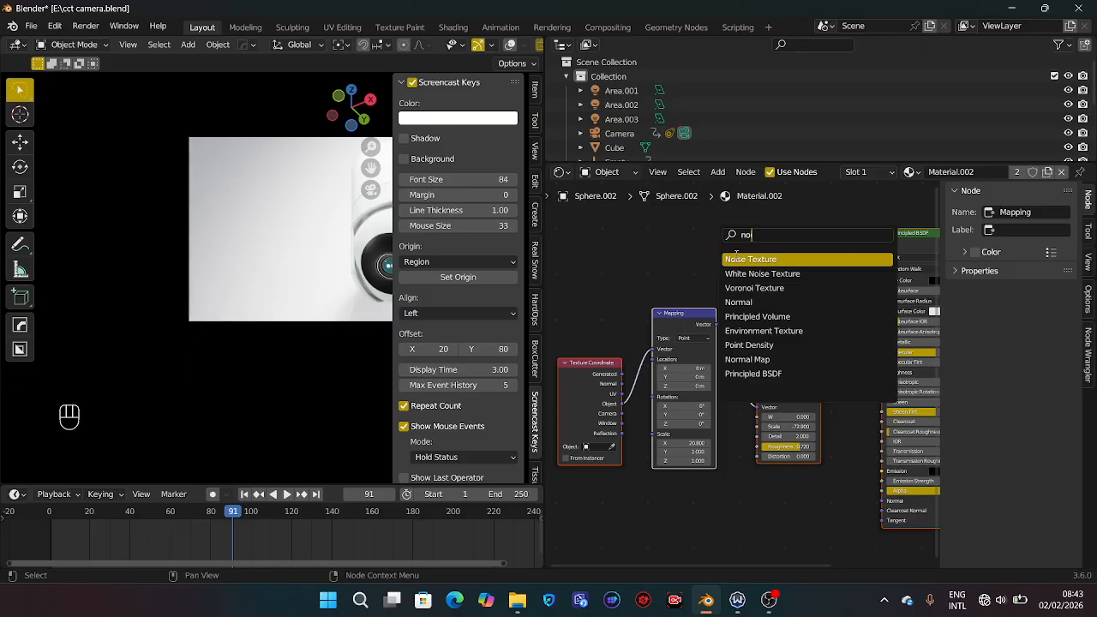
{"action": "left_click", "coordinate": [672, 243]}
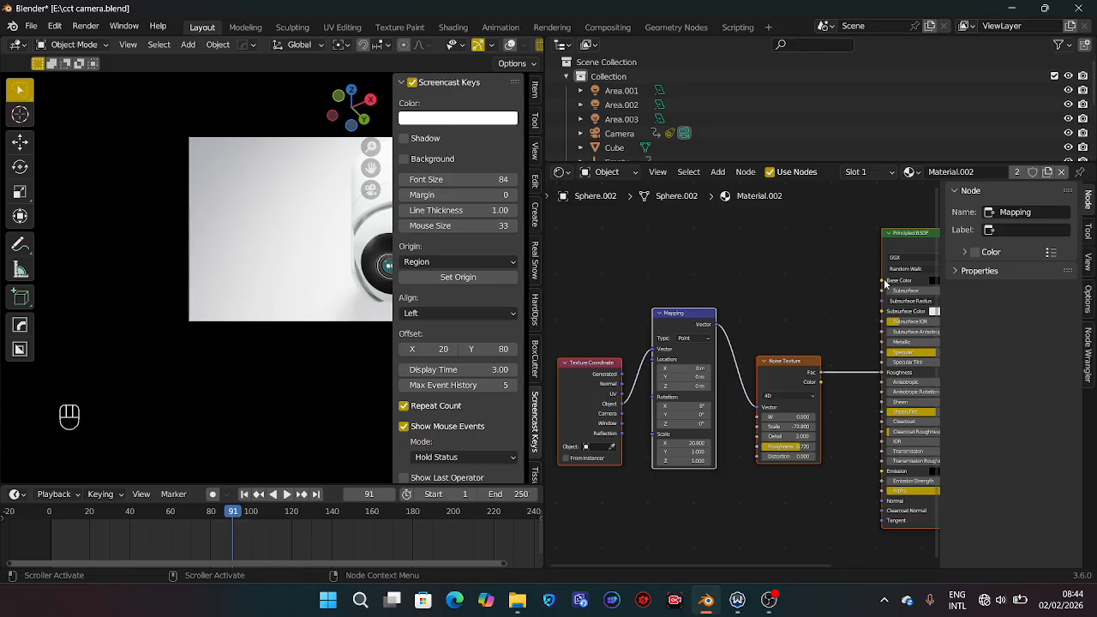
Check the Principled BSDF's Base Color in the black lens material and hide the 3D viewport's sidebar.
{"action": "left_click_drag", "start_coordinate": [894, 248], "coordinate": [784, 248]}
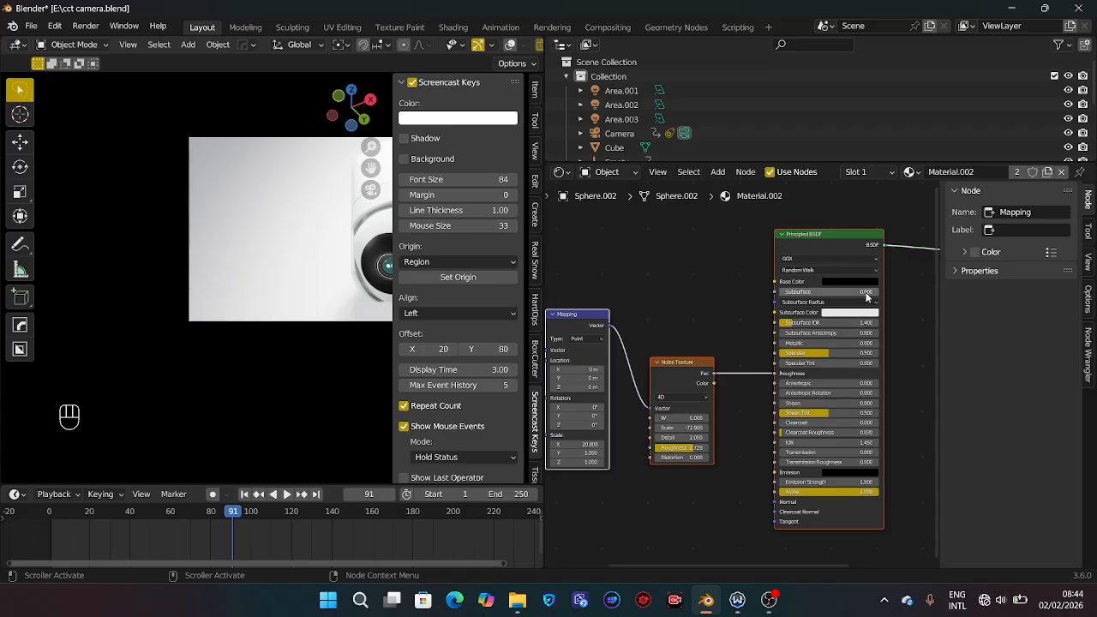
{"action": "left_click", "coordinate": [854, 281]}
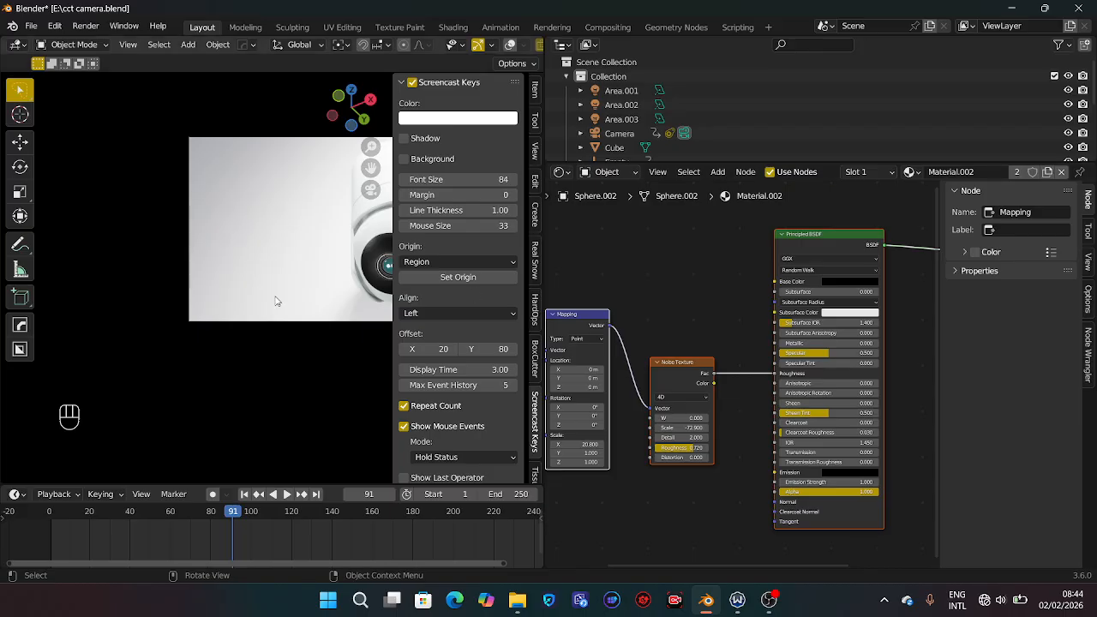
{"action": "key", "text": "n"}
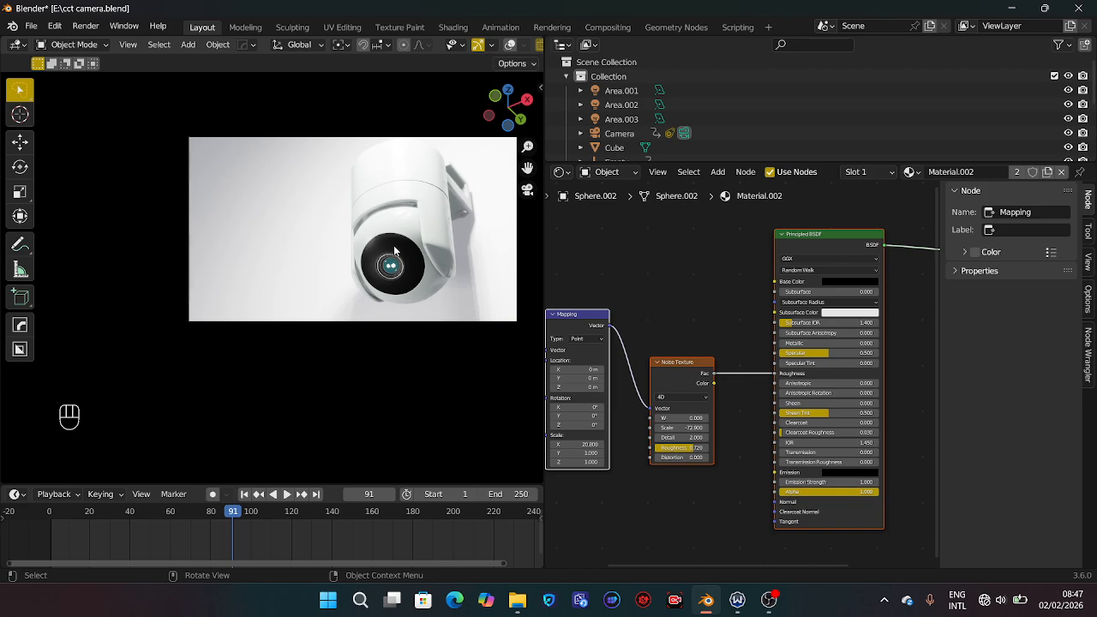
Examine the Noise Texture node's Scale, Detail, Roughness and Distortion settings up close.
{"action": "key", "text": "shift+b"}
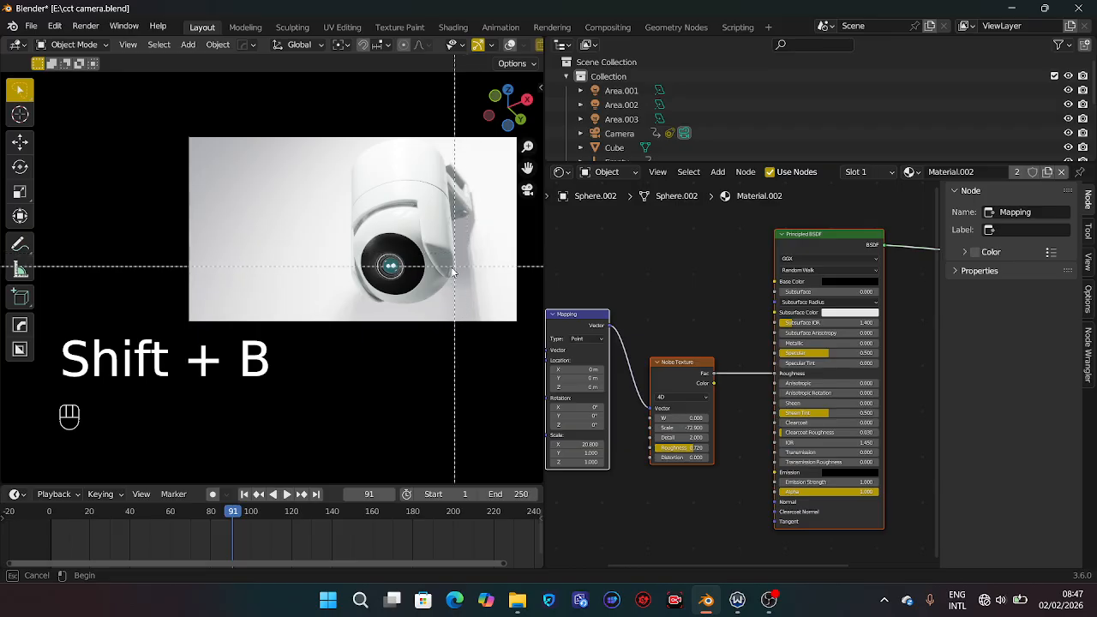
{"action": "right_click", "coordinate": [631, 331]}
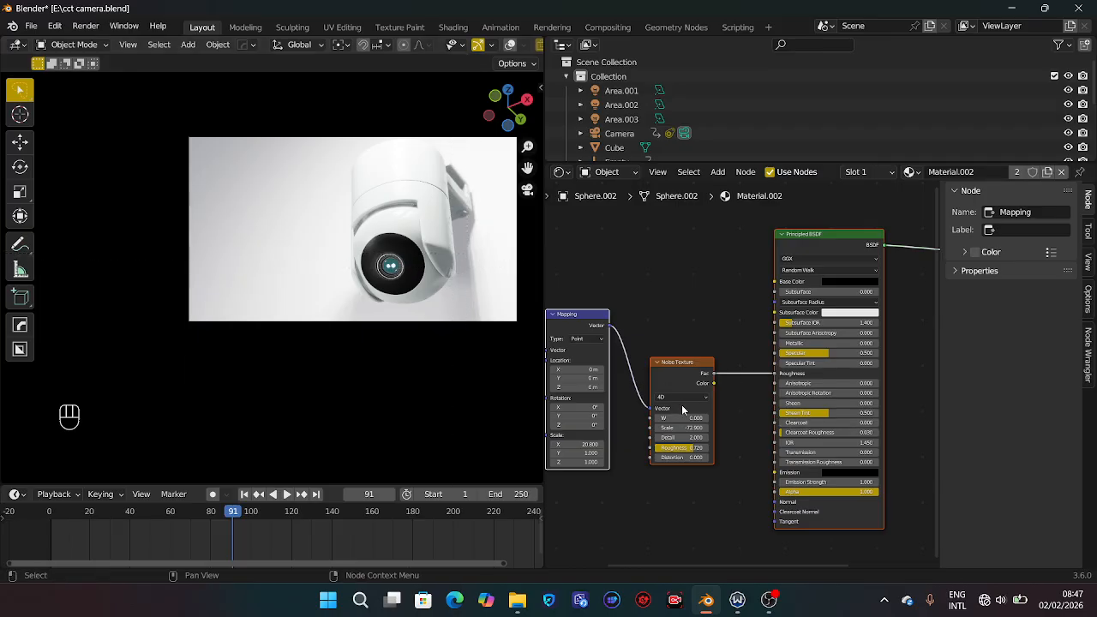
{"action": "key", "text": "shift+b"}
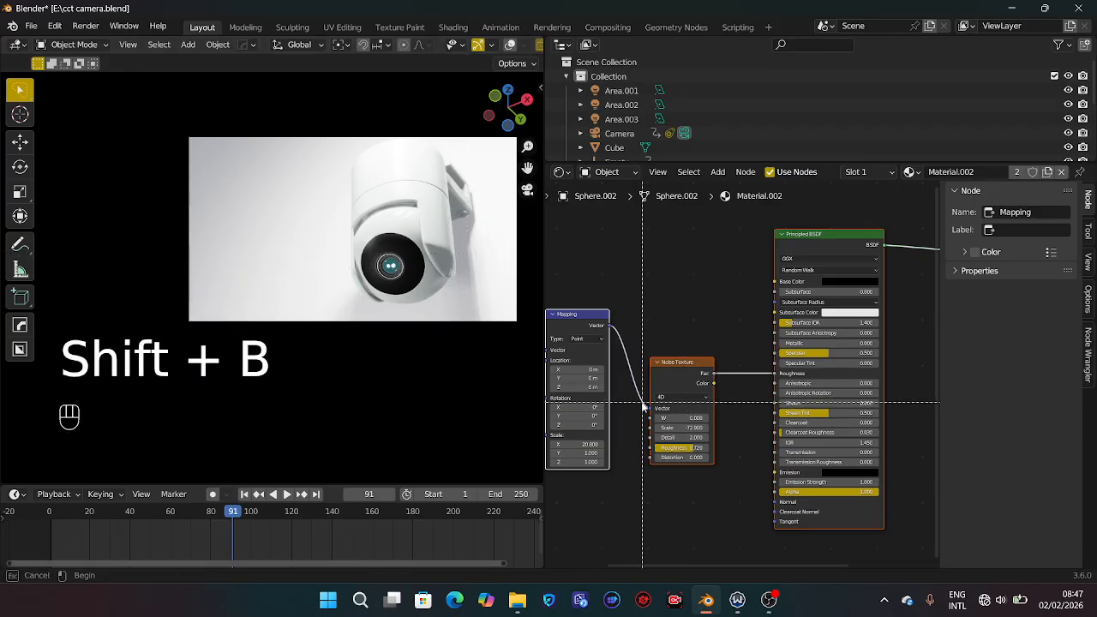
{"action": "left_click_drag", "start_coordinate": [641, 400], "coordinate": [768, 515]}
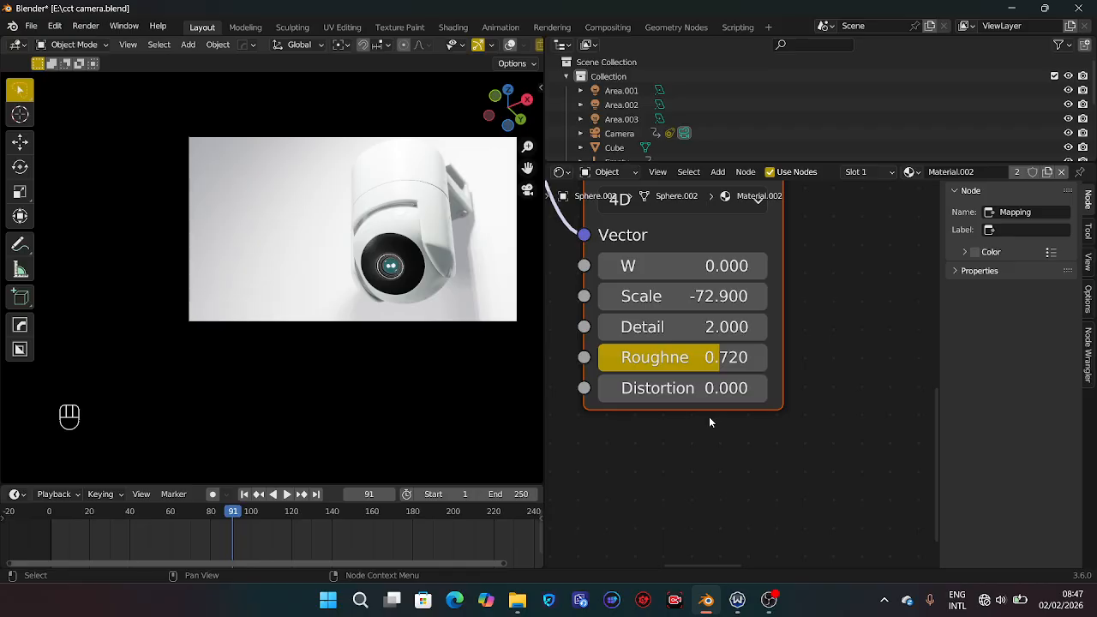
{"action": "key", "text": "KP_Subtract"}
{"action": "key", "text": "KP_Subtract"}
{"action": "key", "text": "KP_Subtract"}
{"action": "key", "text": "KP_Subtract"}
{"action": "key", "text": "KP_Subtract"}
{"action": "key", "text": "KP_Subtract"}
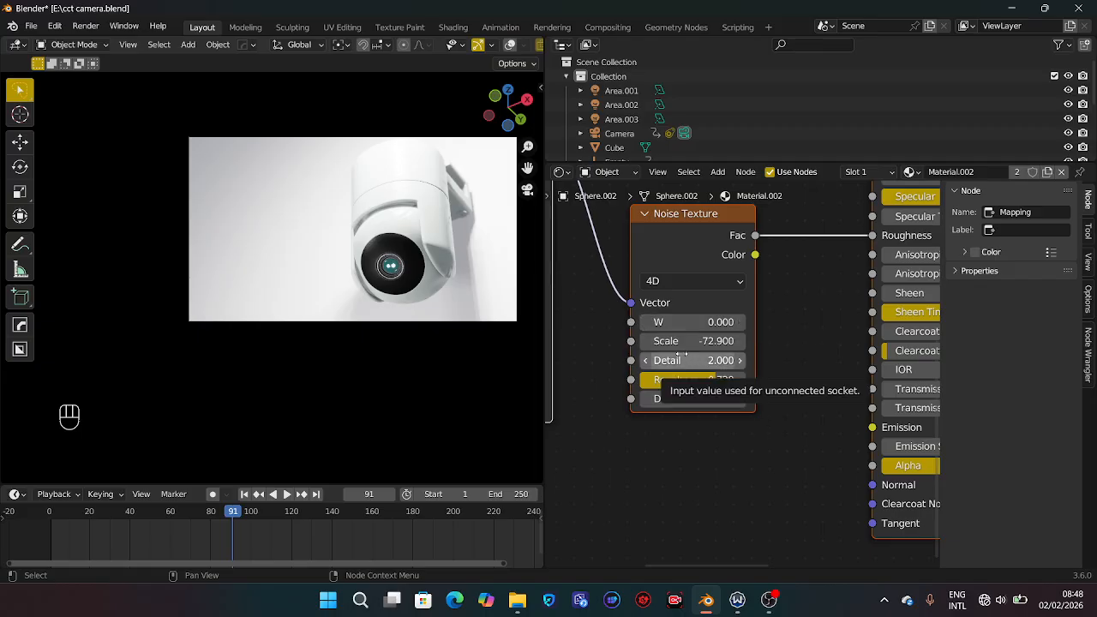
Select the white ball housing and connect the Texture Coordinate's Object output to the Mapping node's Vector input in Material.001.
{"action": "left_click", "coordinate": [396, 221]}
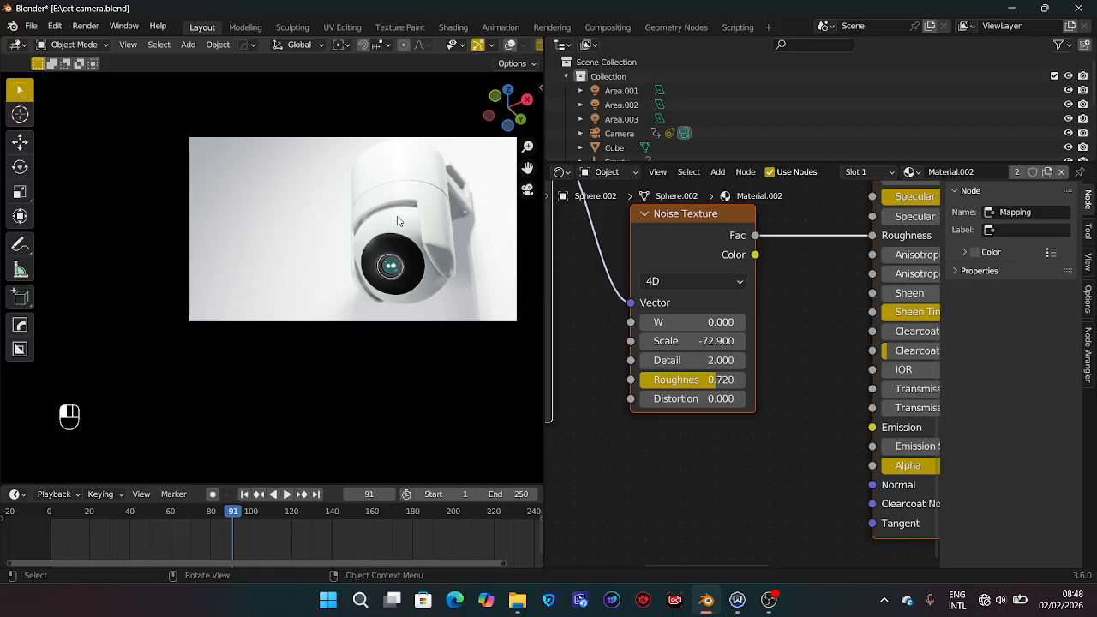
{"action": "key", "text": "KP_Subtract"}
{"action": "key", "text": "KP_Subtract"}
{"action": "key", "text": "KP_Subtract"}
{"action": "key", "text": "KP_Subtract"}
{"action": "key", "text": "KP_Subtract"}
{"action": "key", "text": "KP_Subtract"}
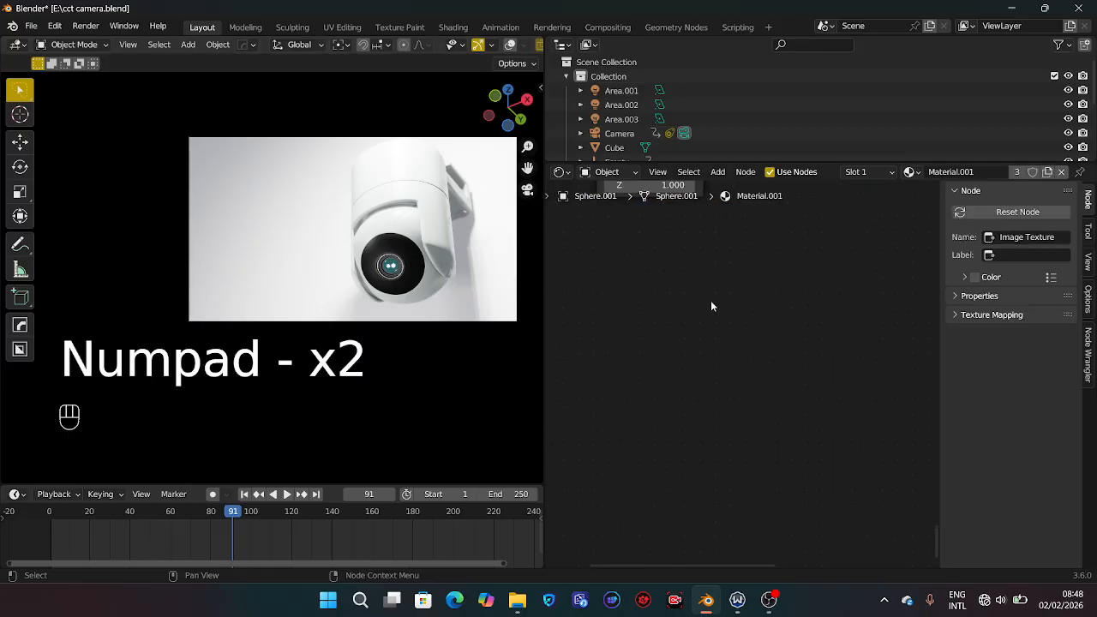
{"action": "key", "text": "KP_Subtract"}
{"action": "key", "text": "KP_Subtract"}
{"action": "key", "text": "KP_Subtract"}
{"action": "key", "text": "KP_Subtract"}
{"action": "key", "text": "KP_Subtract"}
{"action": "key", "text": "KP_Subtract"}
{"action": "key", "text": "KP_Subtract"}
{"action": "key", "text": "KP_Subtract"}
{"action": "key", "text": "KP_Subtract"}
{"action": "key", "text": "KP_Subtract"}
{"action": "key", "text": "KP_Subtract"}
{"action": "key", "text": "KP_Subtract"}
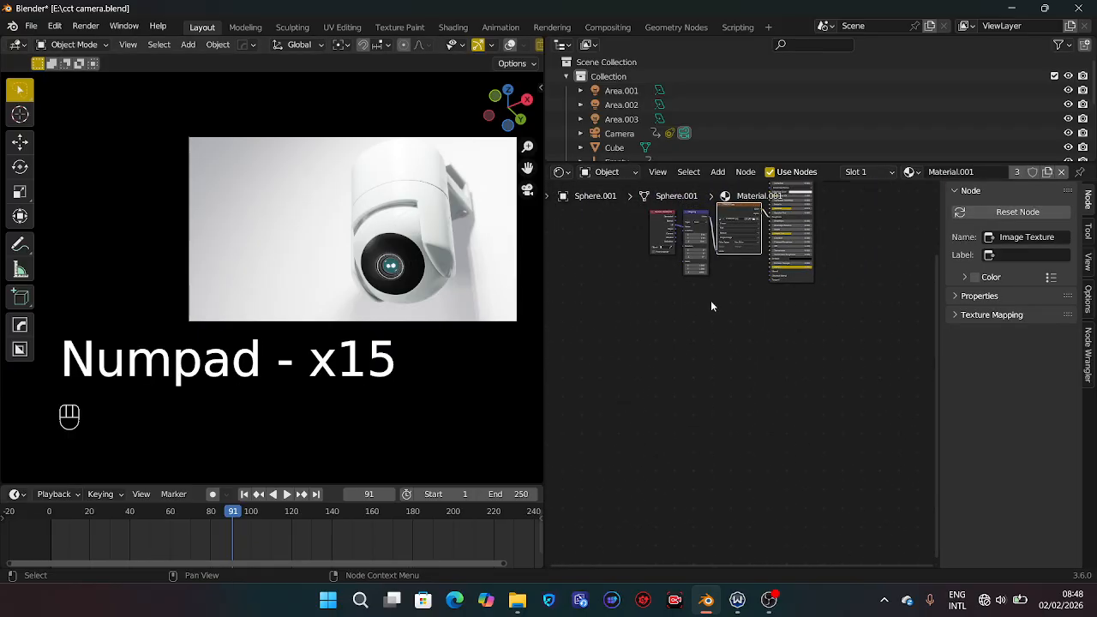
{"action": "key", "text": "KP_Subtract"}
{"action": "key", "text": "shift+b"}
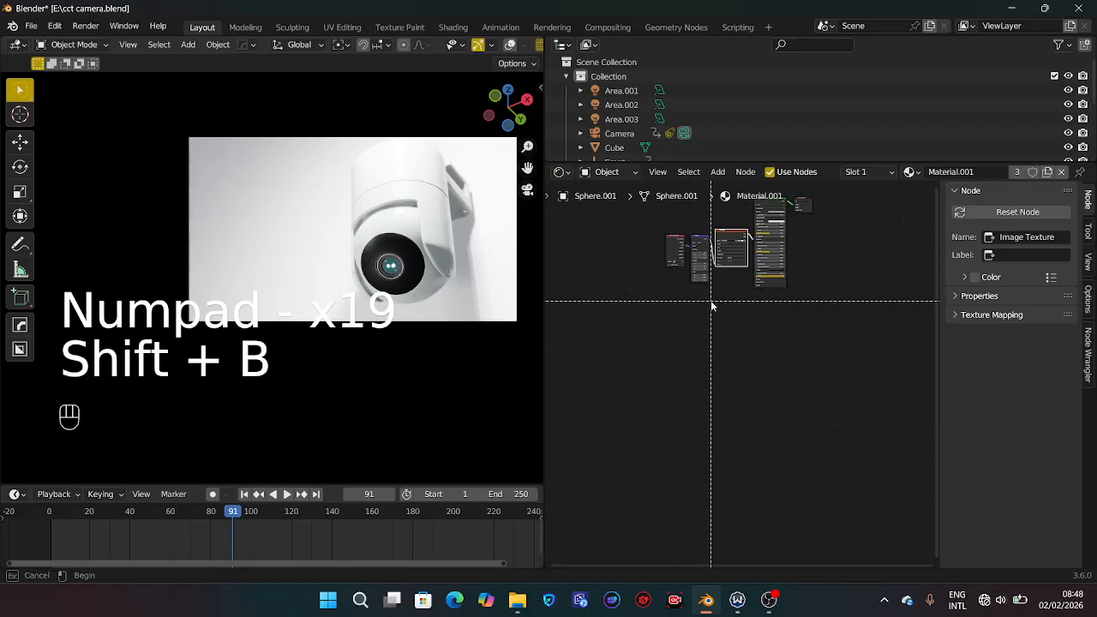
{"action": "left_click_drag", "start_coordinate": [684, 219], "coordinate": [748, 286]}
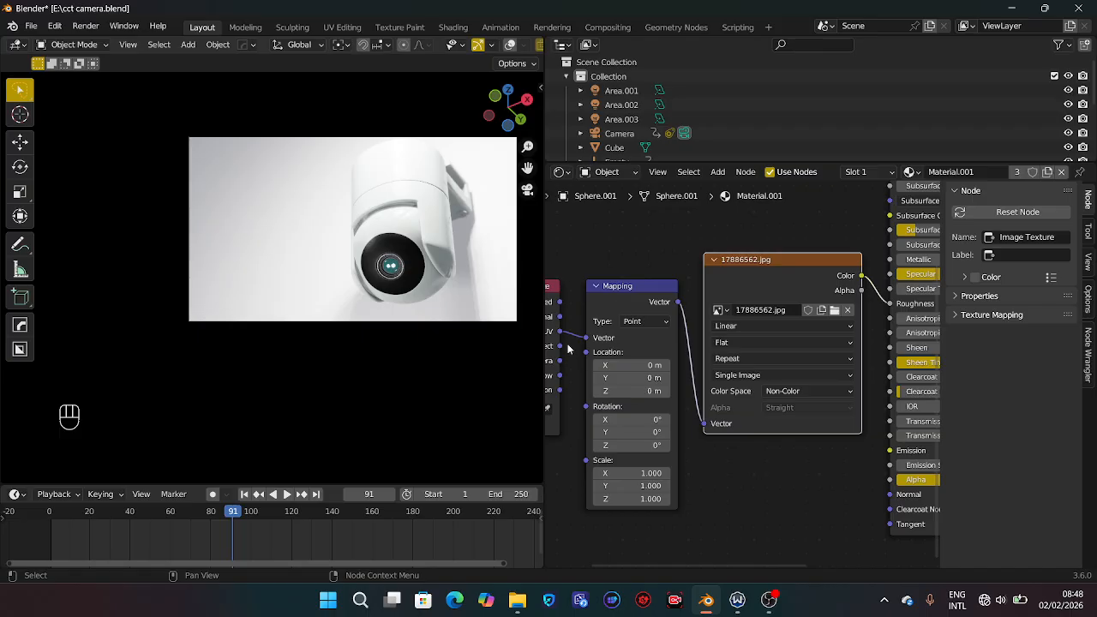
{"action": "left_click_drag", "start_coordinate": [569, 346], "coordinate": [583, 342]}
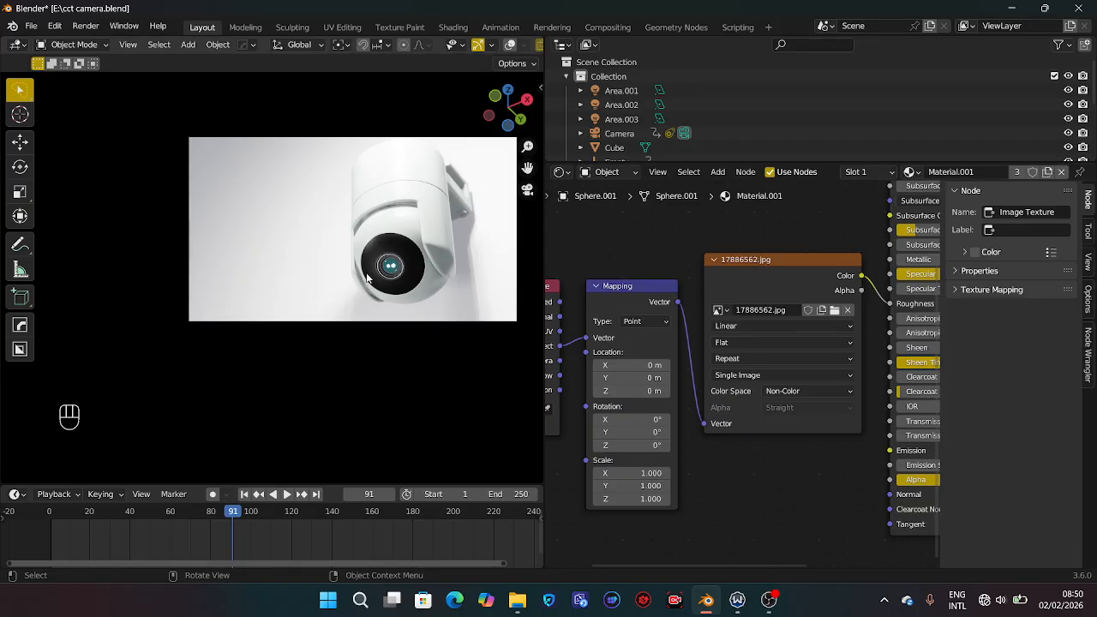
Show the viewport overlays and select the metallic ring around the lens in the close-up camera view.
{"action": "key", "text": "KP_Add"}
{"action": "key", "text": "KP_Add"}
{"action": "key", "text": "KP_Add"}
{"action": "key", "text": "KP_Add"}
{"action": "key", "text": "KP_Add"}
{"action": "key", "text": "KP_Add"}
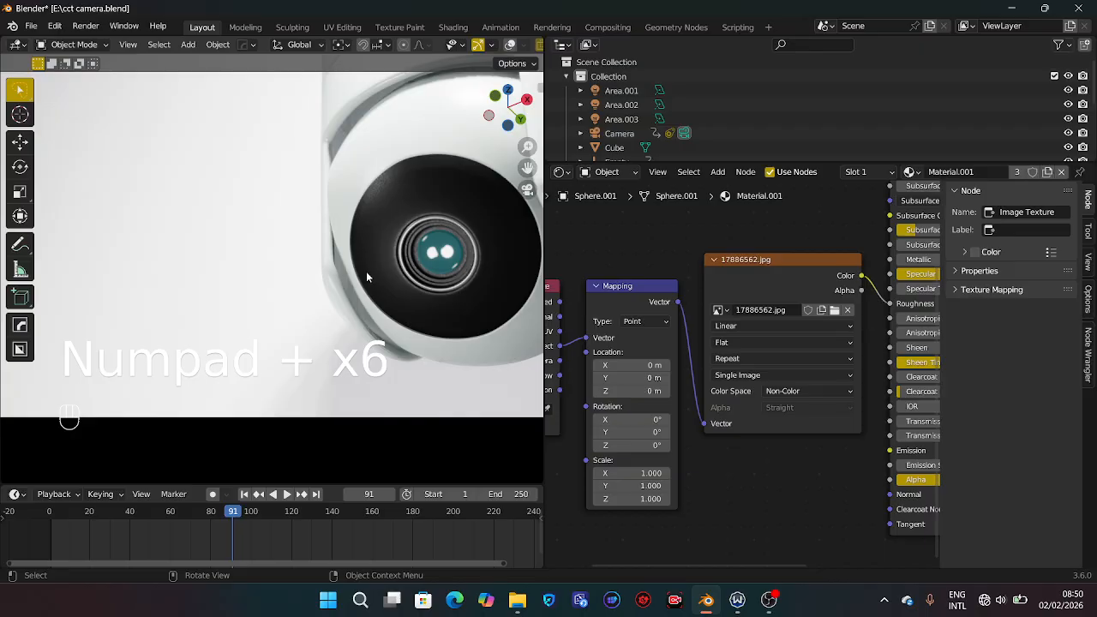
{"action": "left_click", "coordinate": [468, 266]}
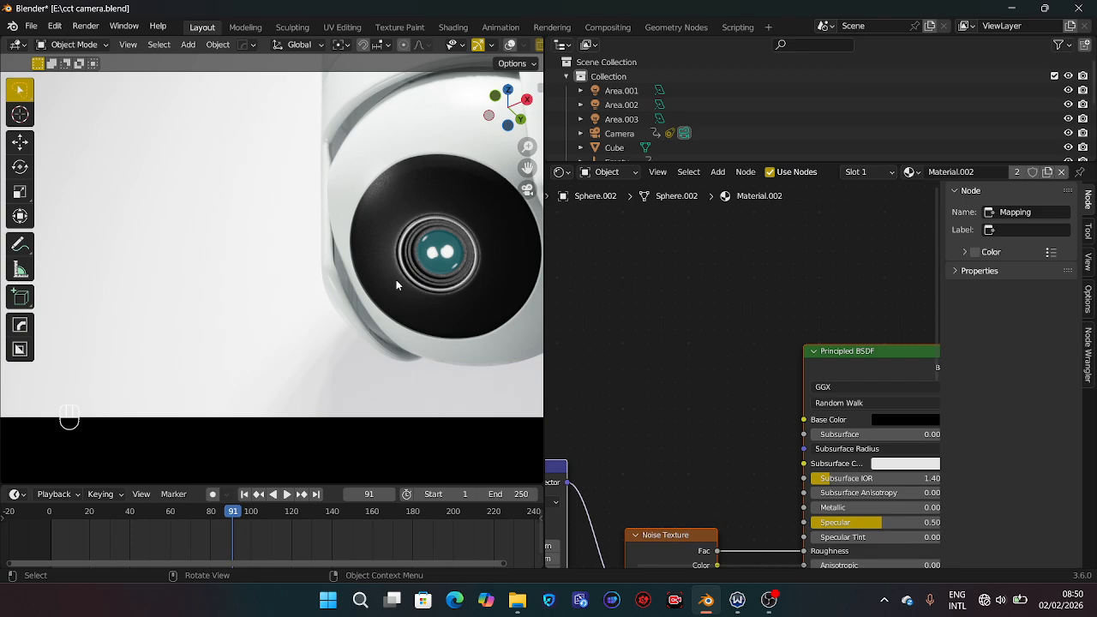
{"action": "left_click", "coordinate": [452, 292]}
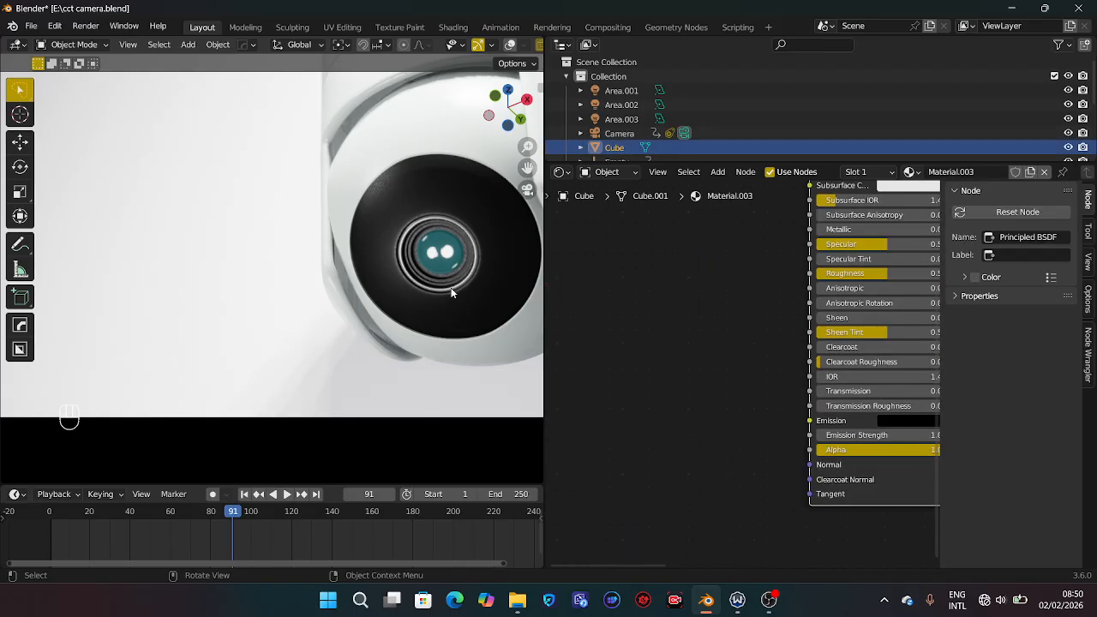
{"action": "left_click", "coordinate": [509, 46]}
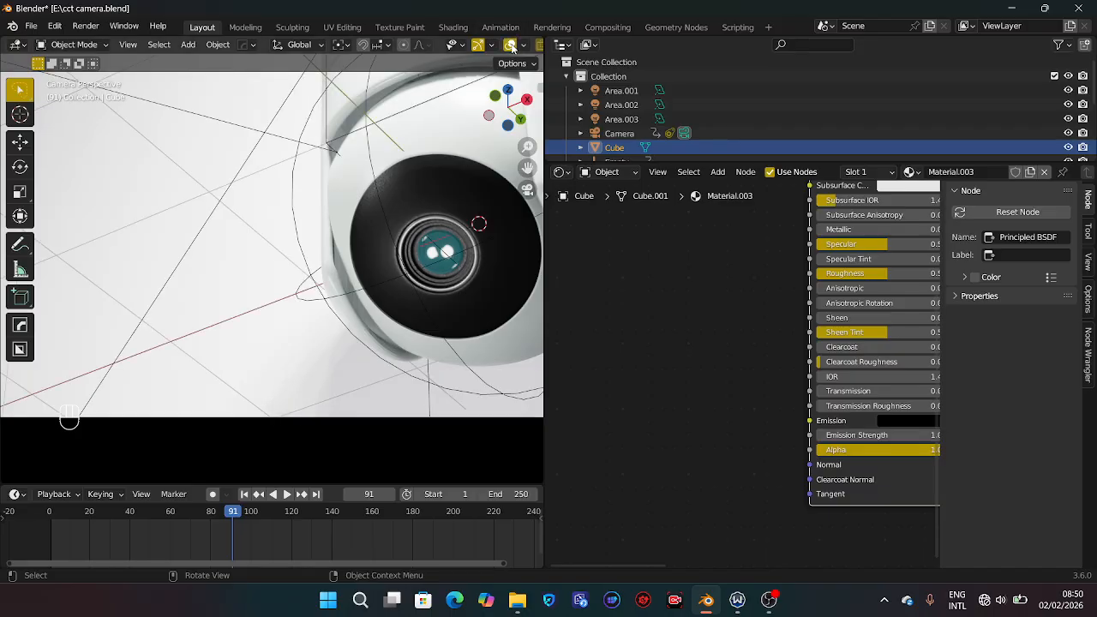
{"action": "left_click", "coordinate": [447, 221]}
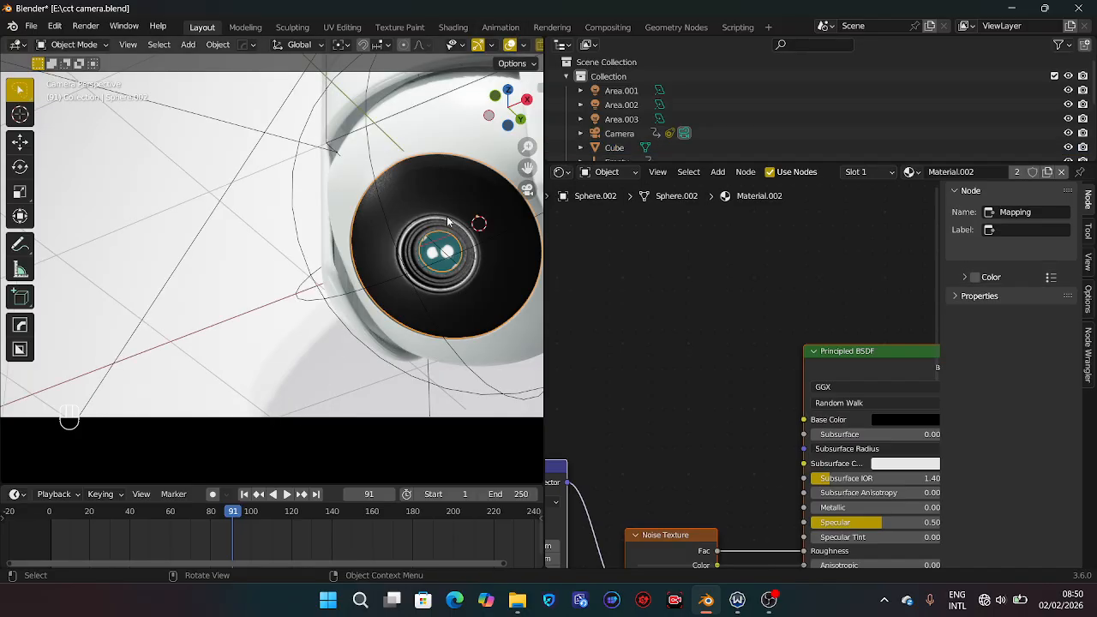
{"action": "left_click", "coordinate": [448, 221]}
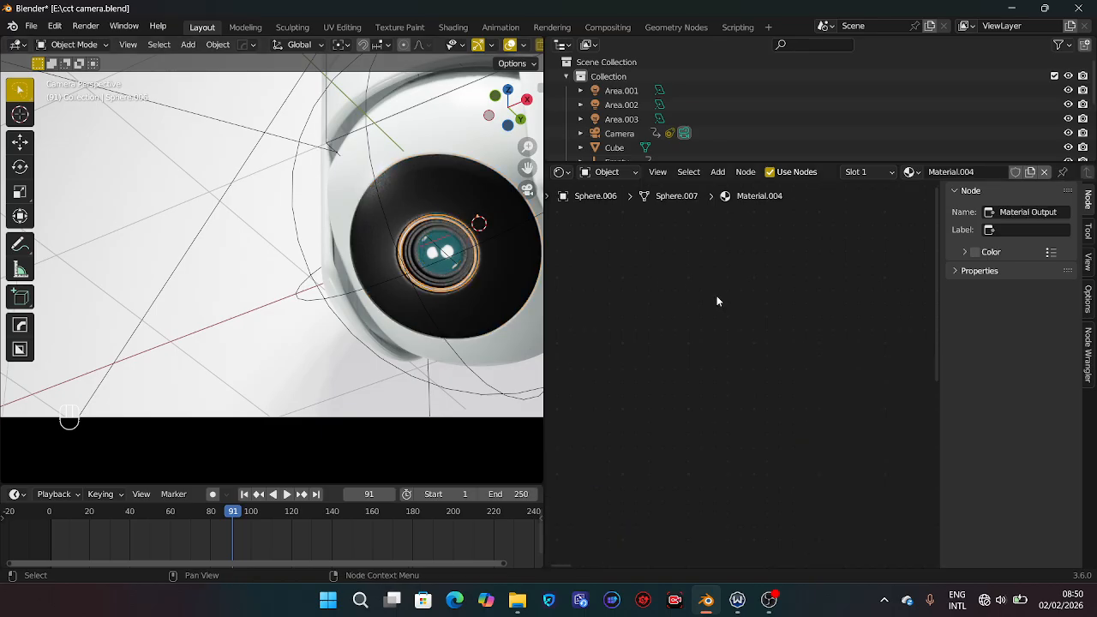
Bring the lens ring's Principled BSDF into close view in Material.004 and check its Base Color.
{"action": "key", "text": "KP_Subtract"}
{"action": "key", "text": "KP_Subtract"}
{"action": "key", "text": "KP_Subtract"}
{"action": "key", "text": "KP_Subtract"}
{"action": "key", "text": "KP_Subtract"}
{"action": "key", "text": "KP_Subtract"}
{"action": "key", "text": "KP_Subtract"}
{"action": "key", "text": "KP_Subtract"}
{"action": "key", "text": "KP_Subtract"}
{"action": "key", "text": "KP_Subtract"}
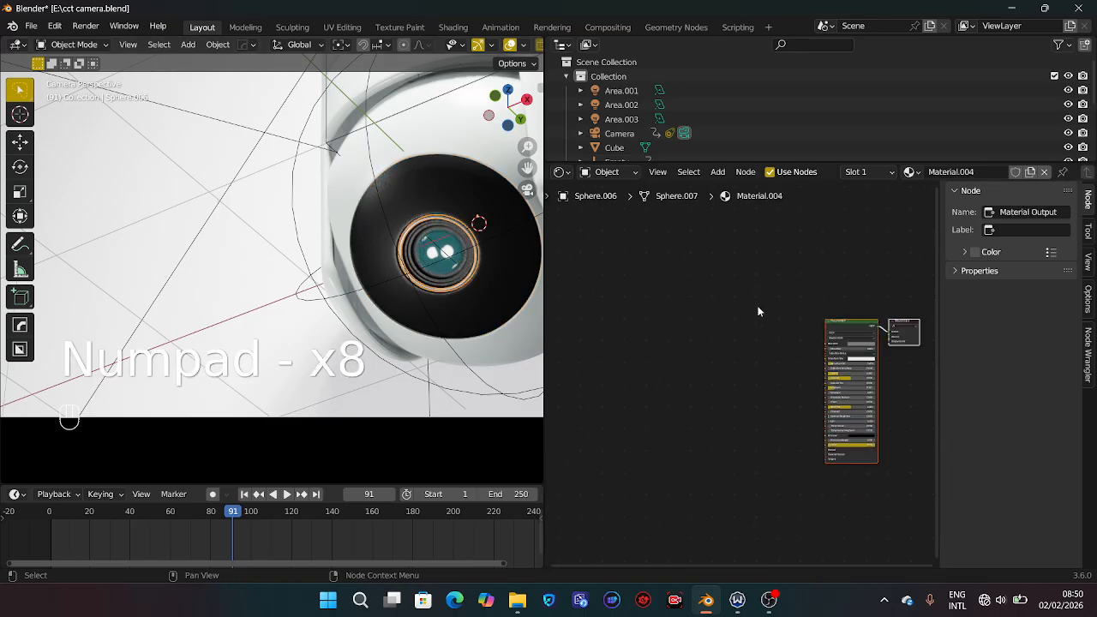
{"action": "key", "text": "shift+b"}
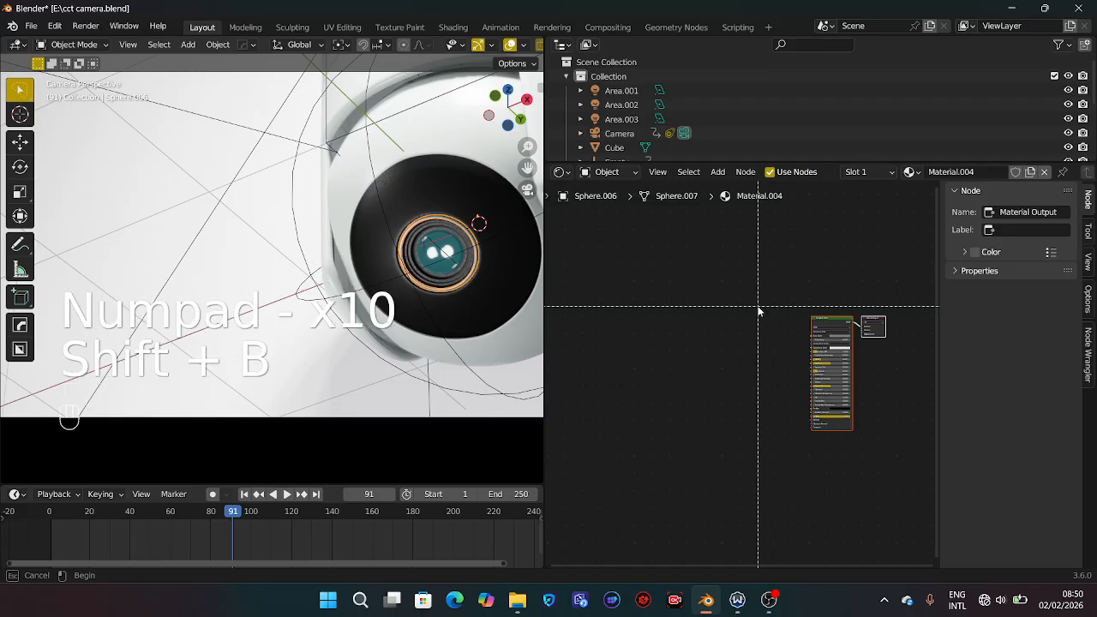
{"action": "left_click_drag", "start_coordinate": [789, 288], "coordinate": [912, 373]}
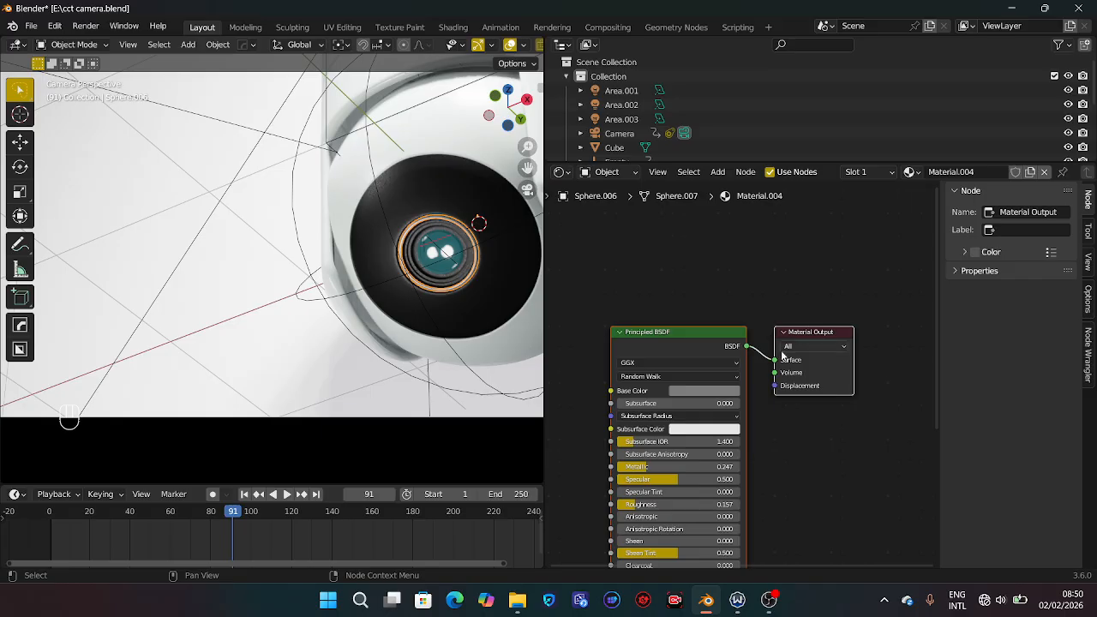
{"action": "left_click", "coordinate": [700, 391]}
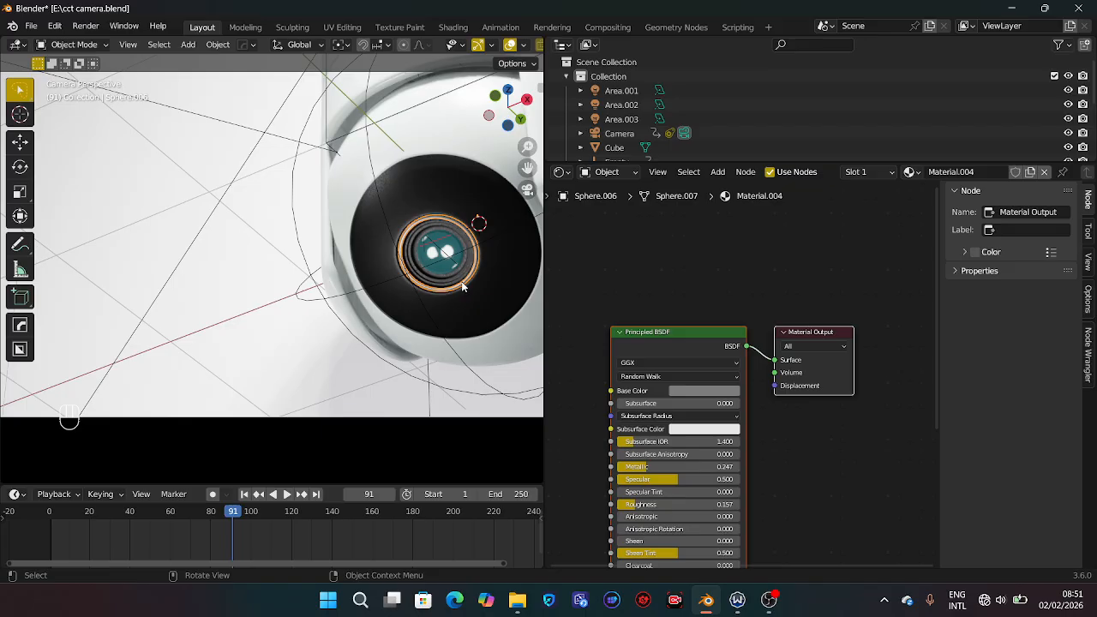
Select the teal glass at the lens center and examine its Principled BSDF settings, down to Transmission and Alpha.
{"action": "left_click", "coordinate": [442, 266]}
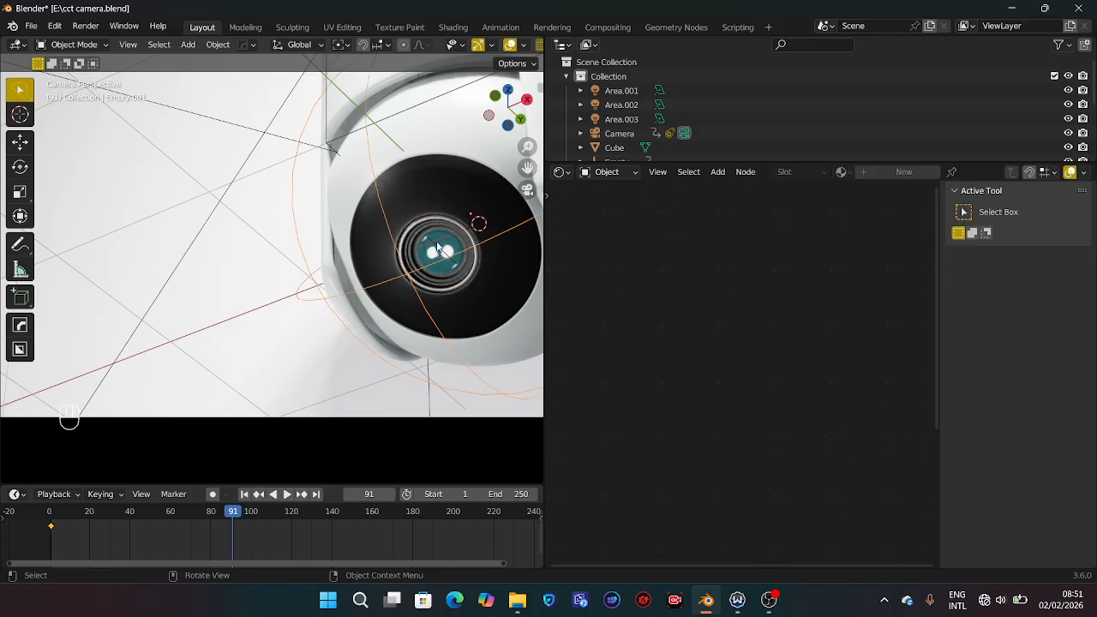
{"action": "left_click", "coordinate": [444, 247]}
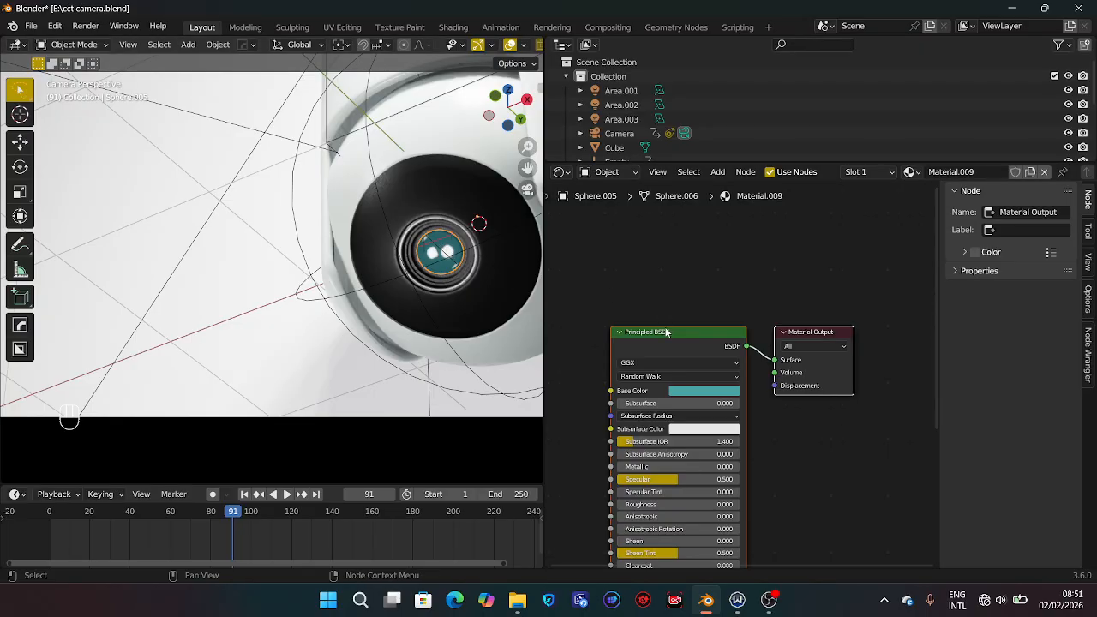
{"action": "left_click_drag", "start_coordinate": [669, 345], "coordinate": [667, 222]}
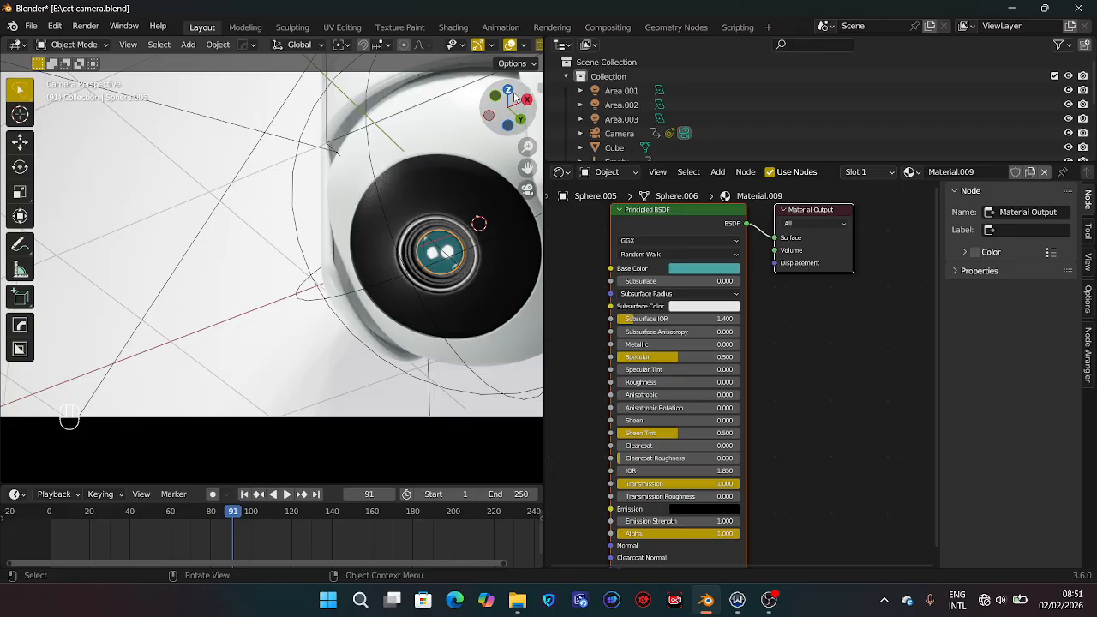
Orbit out to the whole scene, switch the node editor area to the Properties editor and show the lens glass's material settings.
{"action": "left_click_drag", "start_coordinate": [507, 108], "coordinate": [512, 157]}
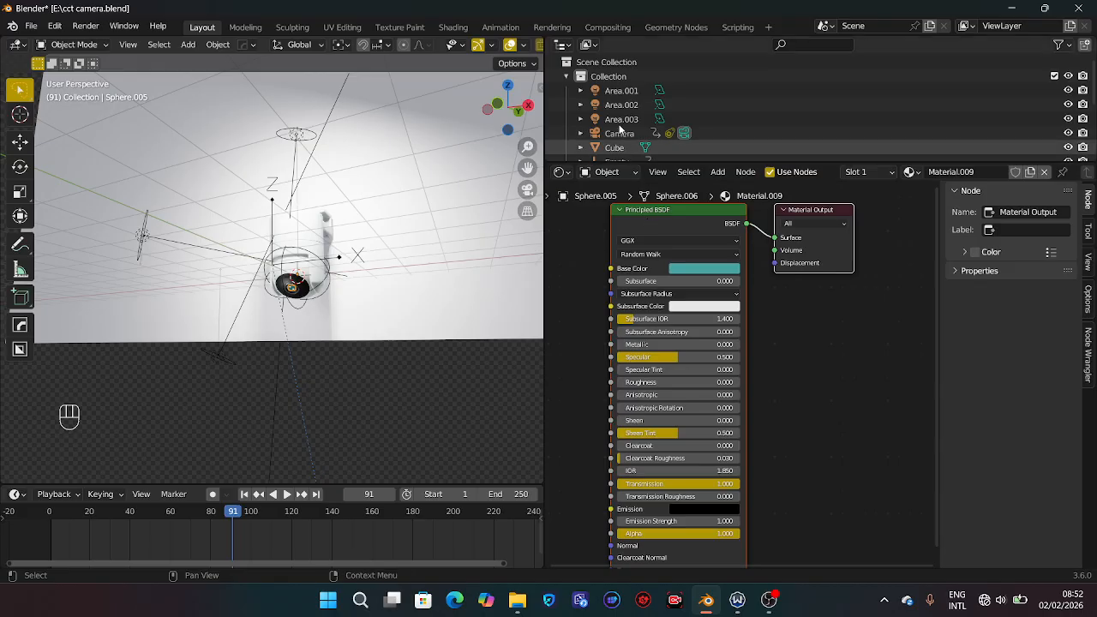
{"action": "left_click", "coordinate": [561, 173]}
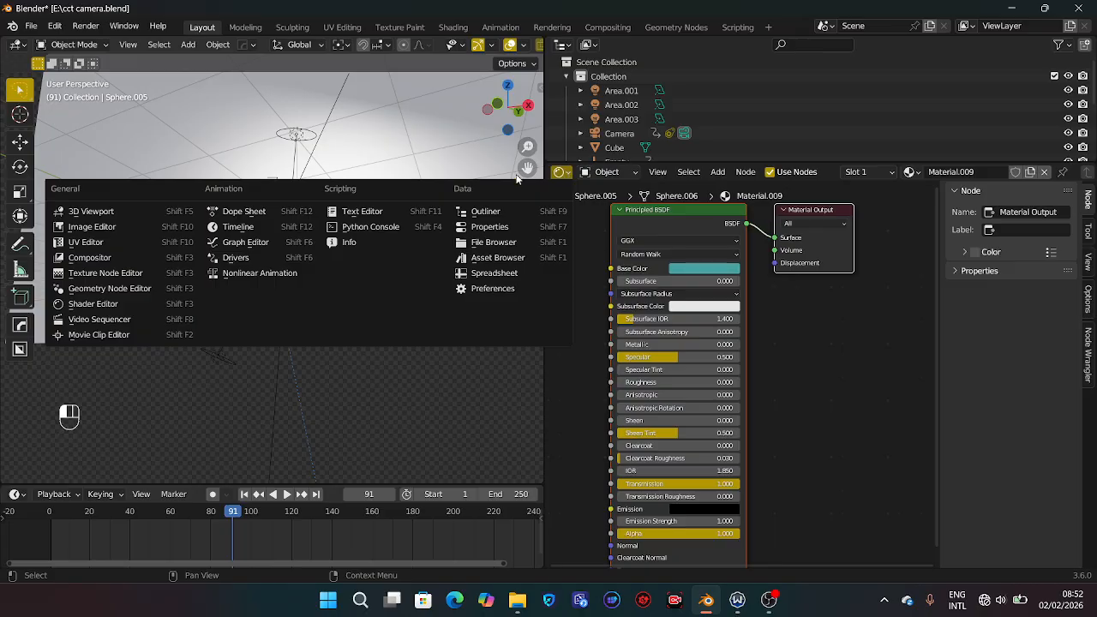
{"action": "left_click", "coordinate": [476, 227]}
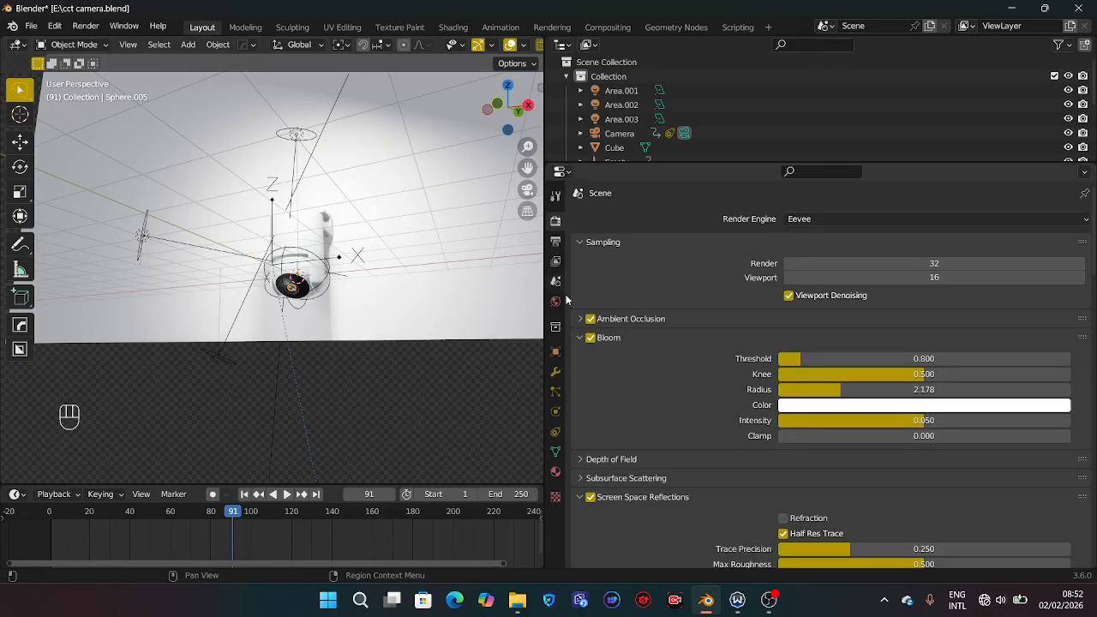
{"action": "left_click", "coordinate": [556, 473]}
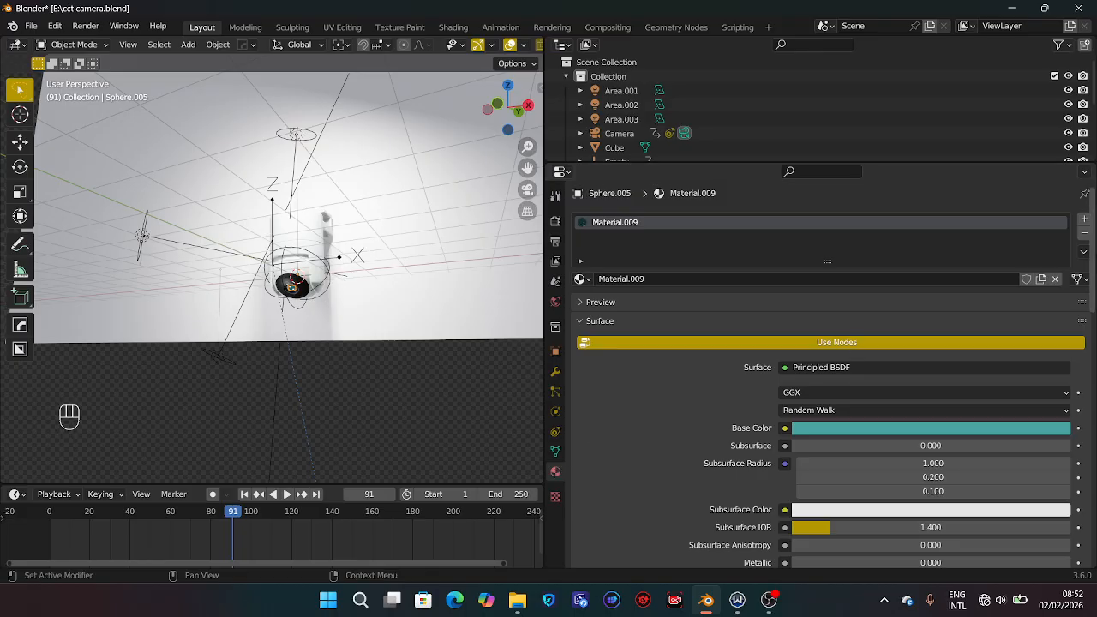
Examine the lens glass material's blend mode, shadow mode and Screen Space Refraction settings in Material.009.
{"action": "scroll", "coordinate": [1094, 304], "scroll_direction": "down", "scroll_amount": 1}
{"action": "scroll", "coordinate": [1095, 305], "scroll_direction": "down", "scroll_amount": 15}
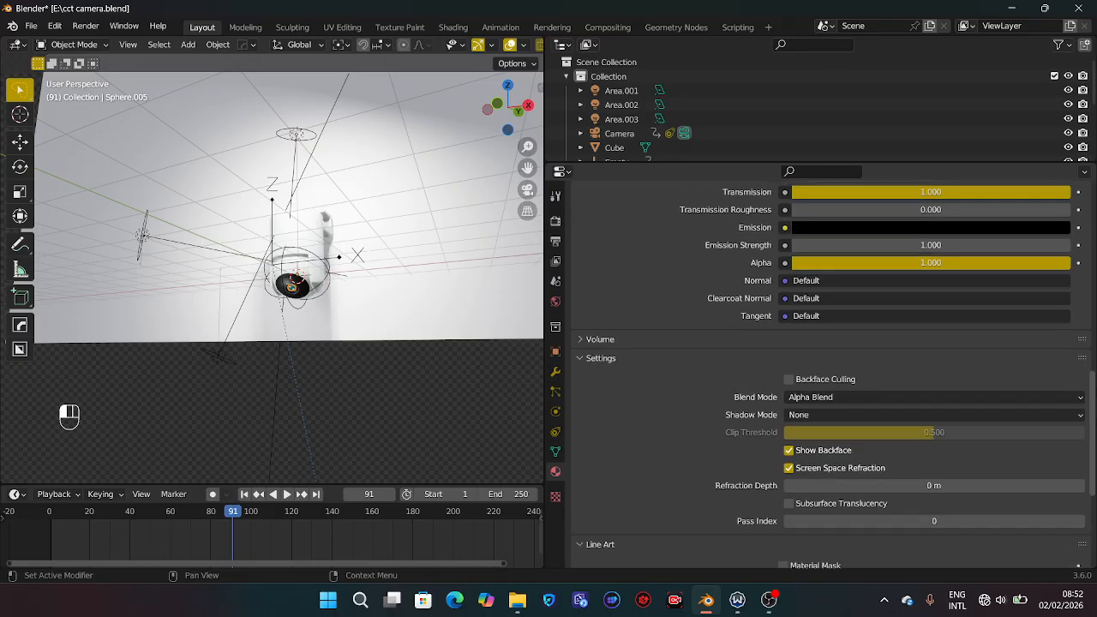
{"action": "scroll", "coordinate": [828, 377], "scroll_direction": "down", "scroll_amount": 1}
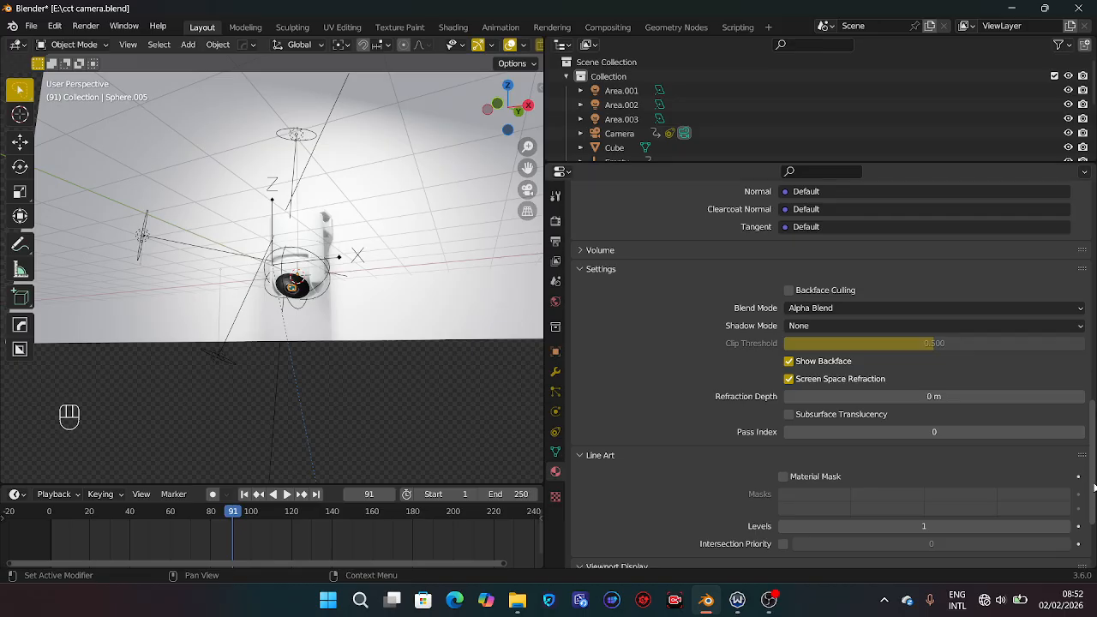
{"action": "scroll", "coordinate": [1046, 229], "scroll_direction": "up", "scroll_amount": 15}
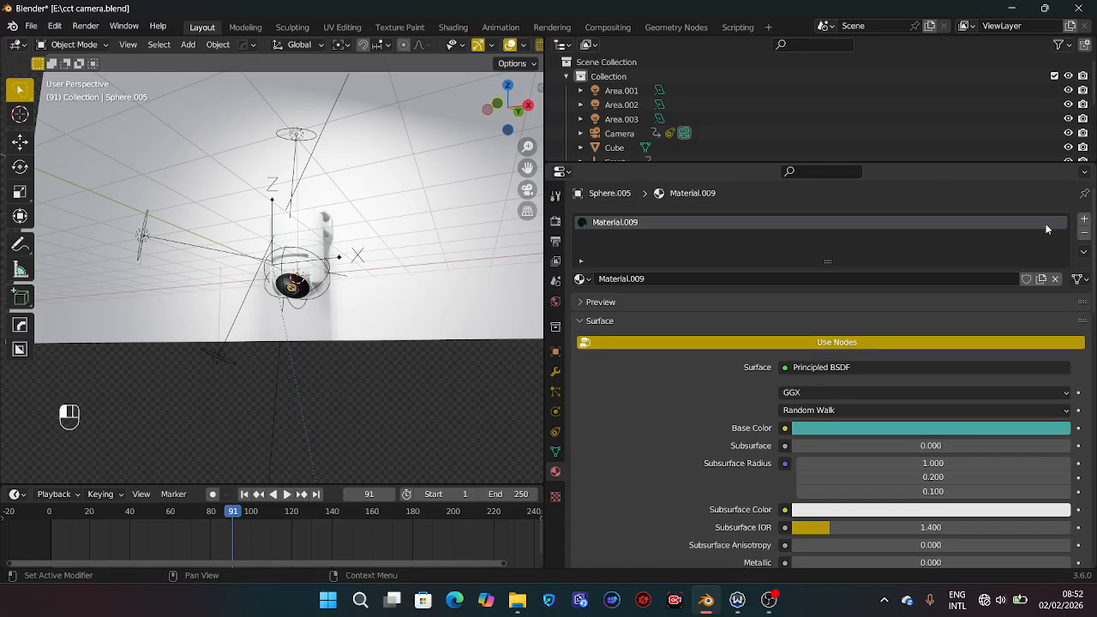
{"action": "scroll", "coordinate": [1045, 224], "scroll_direction": "down", "scroll_amount": 15}
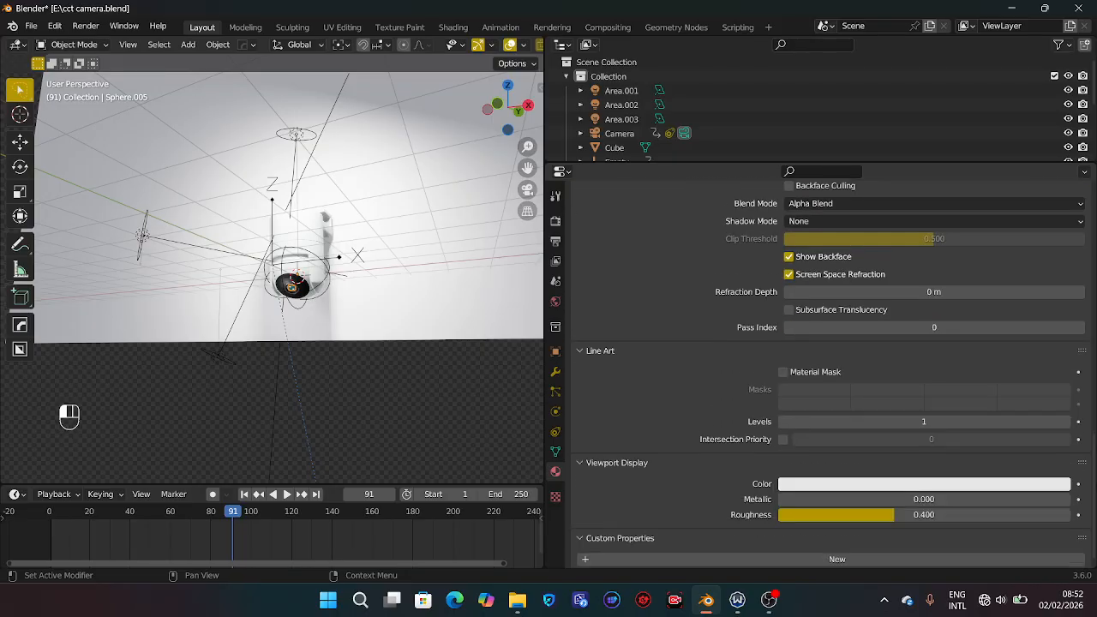
{"action": "scroll", "coordinate": [830, 373], "scroll_direction": "down", "scroll_amount": 1}
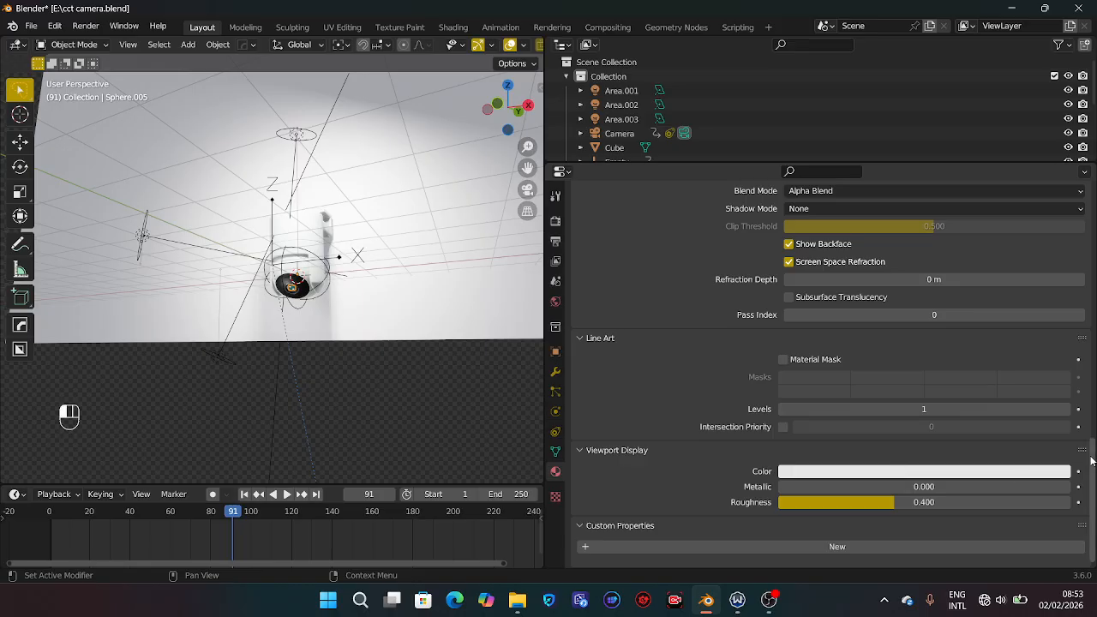
{"action": "scroll", "coordinate": [1086, 414], "scroll_direction": "up", "scroll_amount": 4}
{"action": "scroll", "coordinate": [1086, 414], "scroll_direction": "up", "scroll_amount": 1}
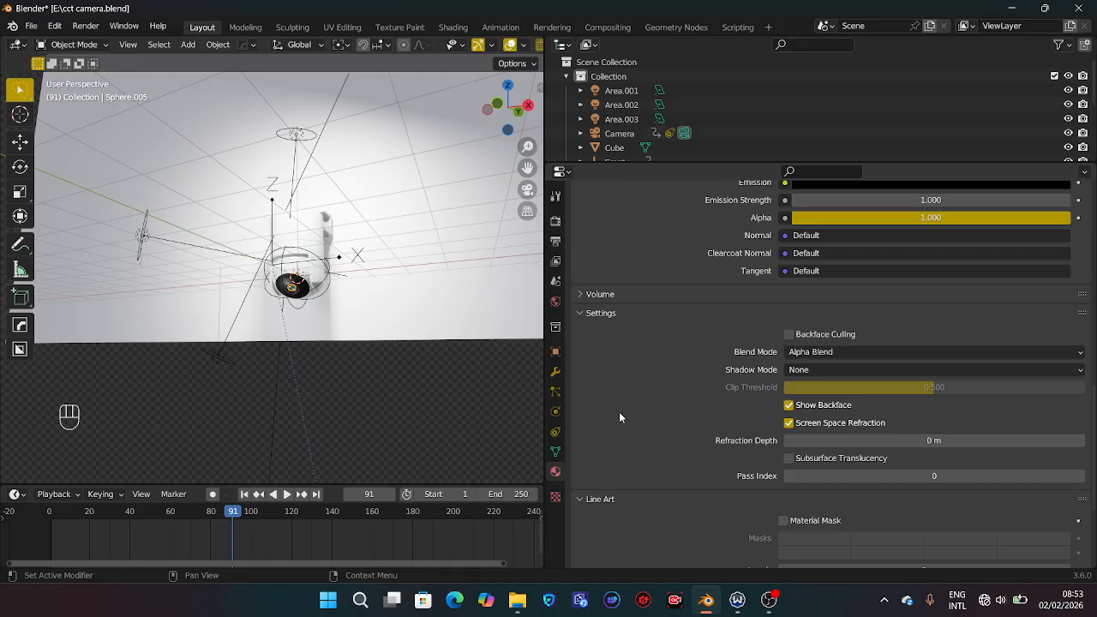
Set the lens glass material's Blend Mode to Alpha Hashed and its Shadow Mode to None.
{"action": "left_click", "coordinate": [913, 358]}
{"action": "left_click", "coordinate": [913, 358]}
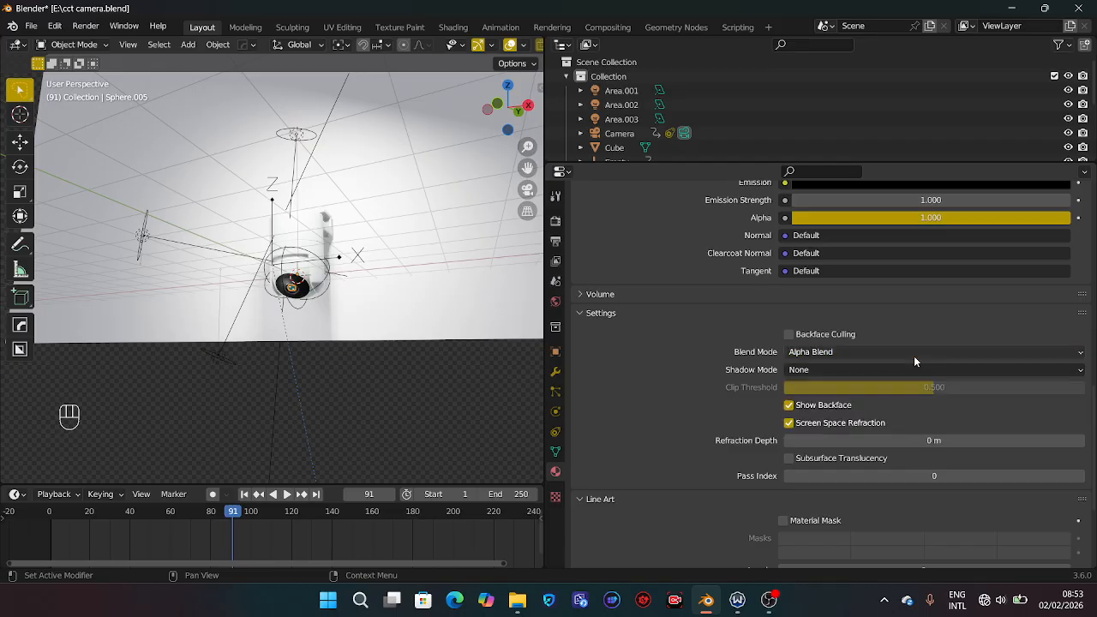
{"action": "left_click", "coordinate": [914, 356]}
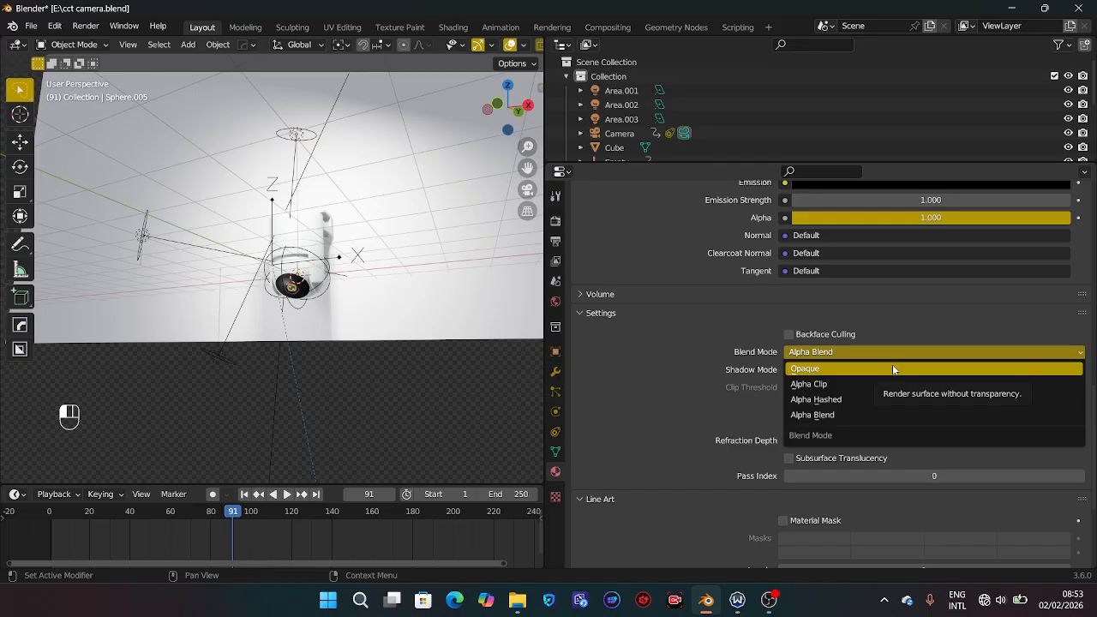
{"action": "left_click", "coordinate": [892, 369]}
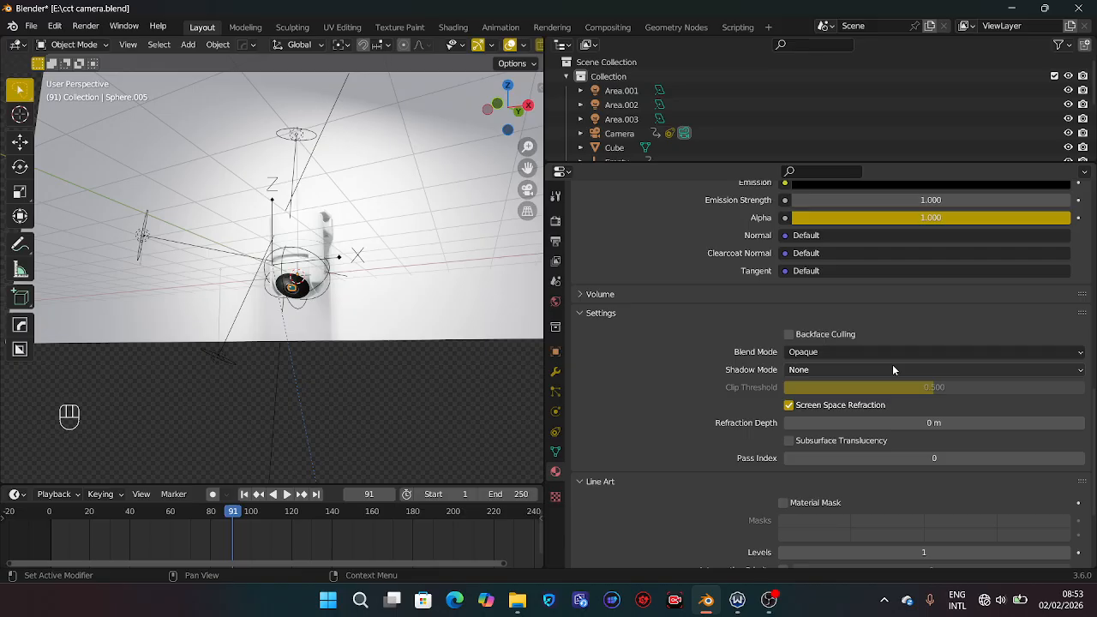
{"action": "left_click", "coordinate": [866, 353]}
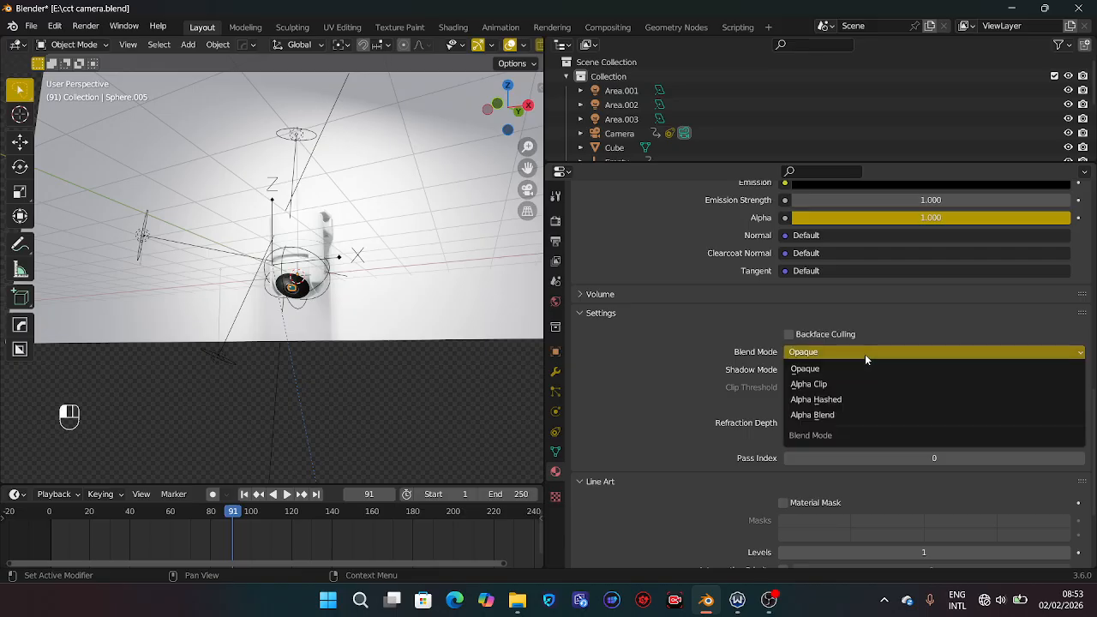
{"action": "left_click", "coordinate": [861, 399]}
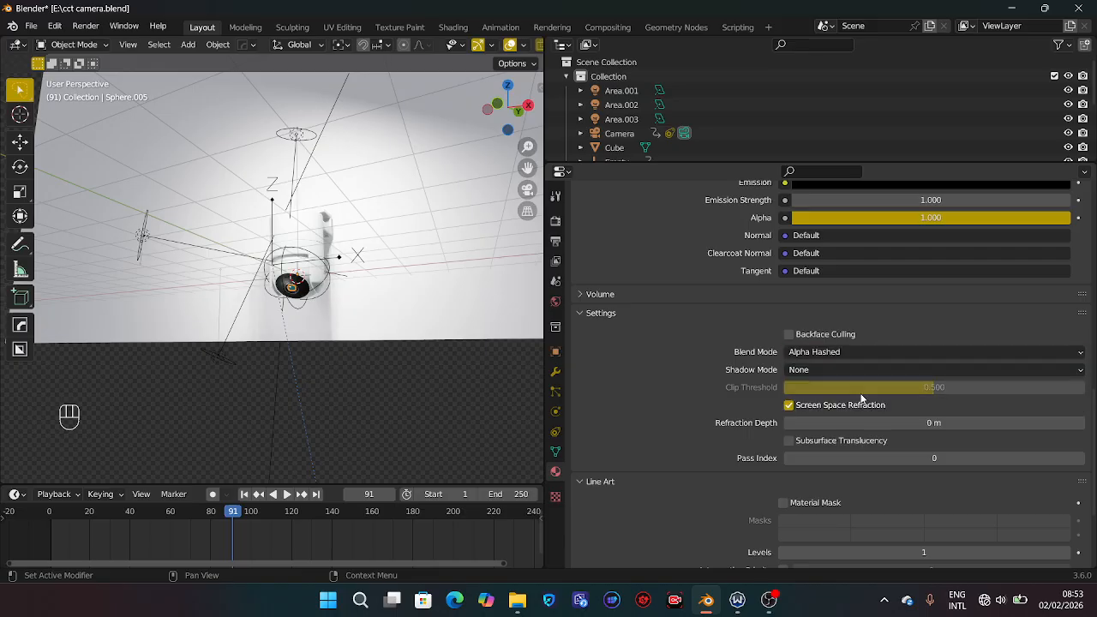
{"action": "left_click", "coordinate": [807, 370]}
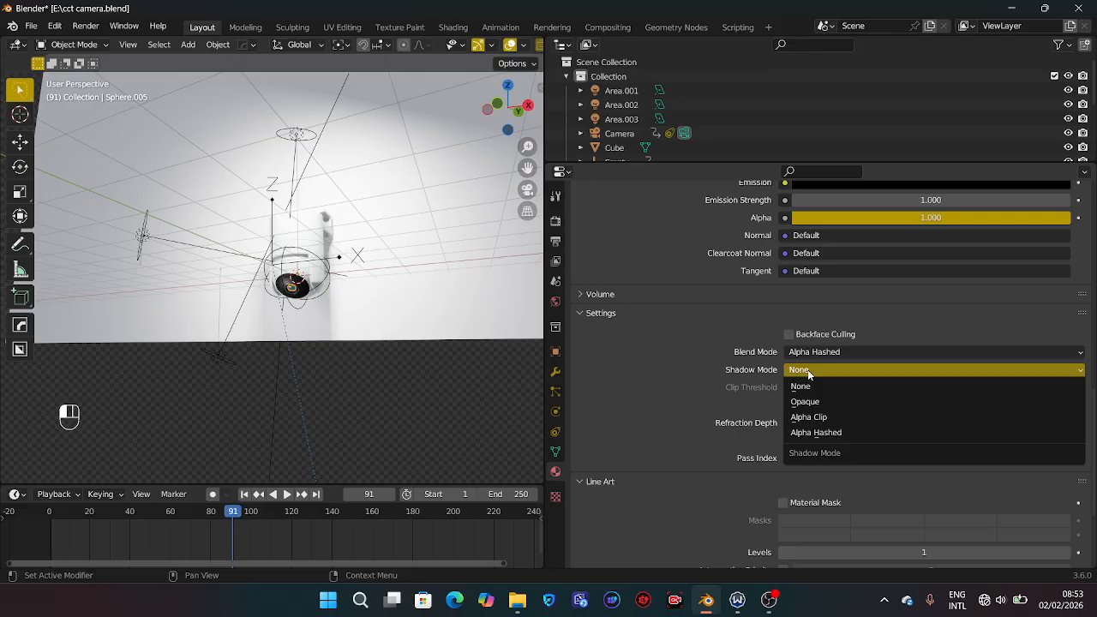
{"action": "left_click", "coordinate": [808, 385]}
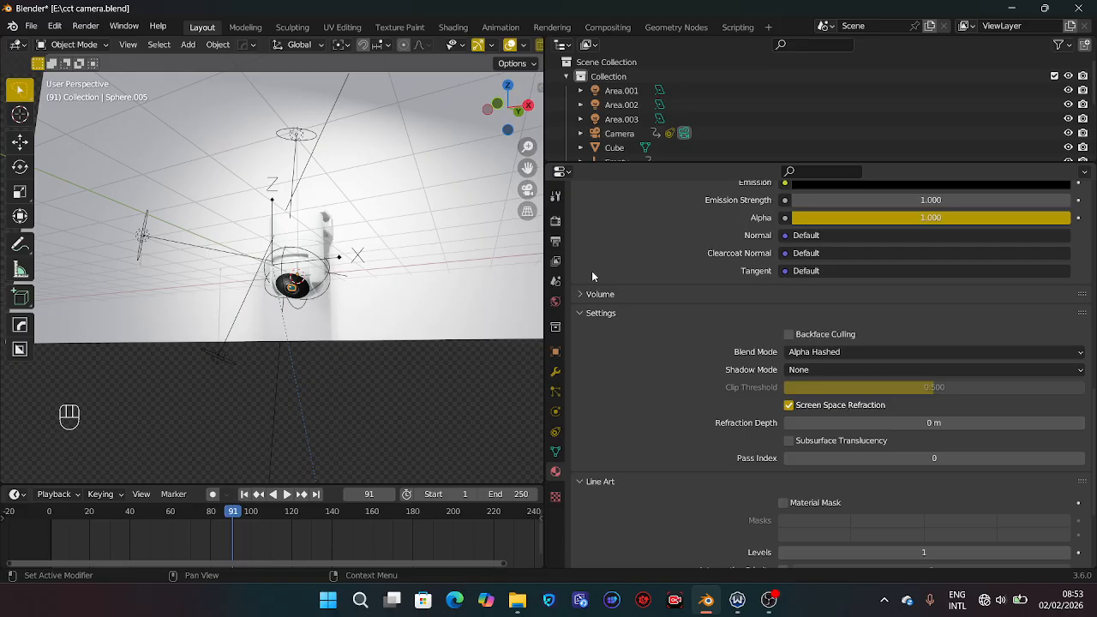
Disable Ambient Occlusion and Screen Space Reflections in the scene's Eevee render settings.
{"action": "left_click", "coordinate": [555, 220]}
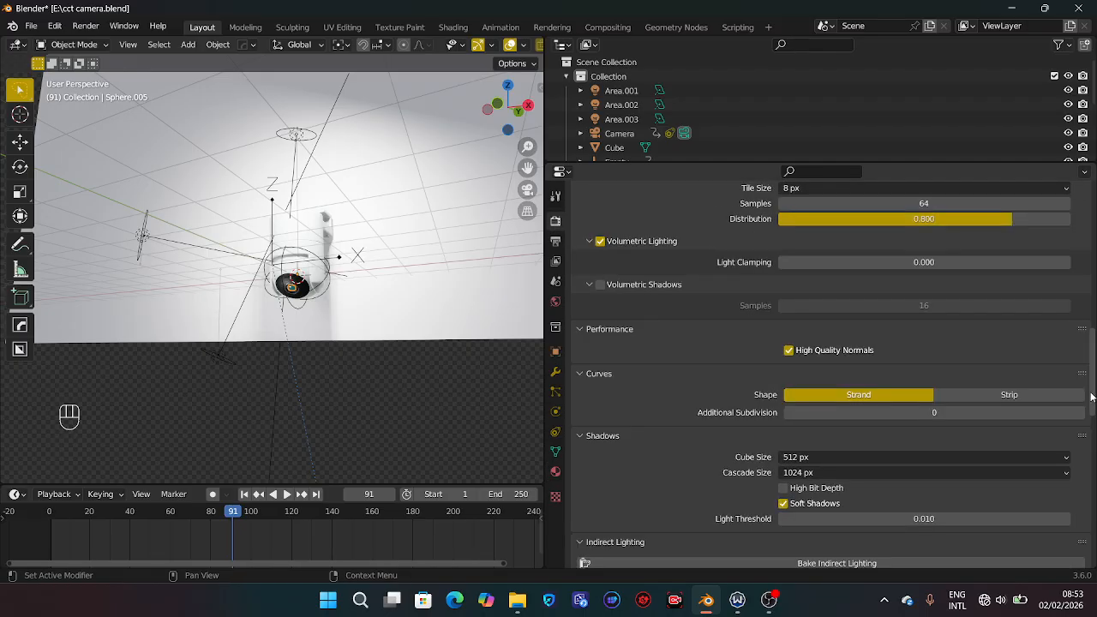
{"action": "left_click_drag", "start_coordinate": [1091, 395], "coordinate": [1088, 210]}
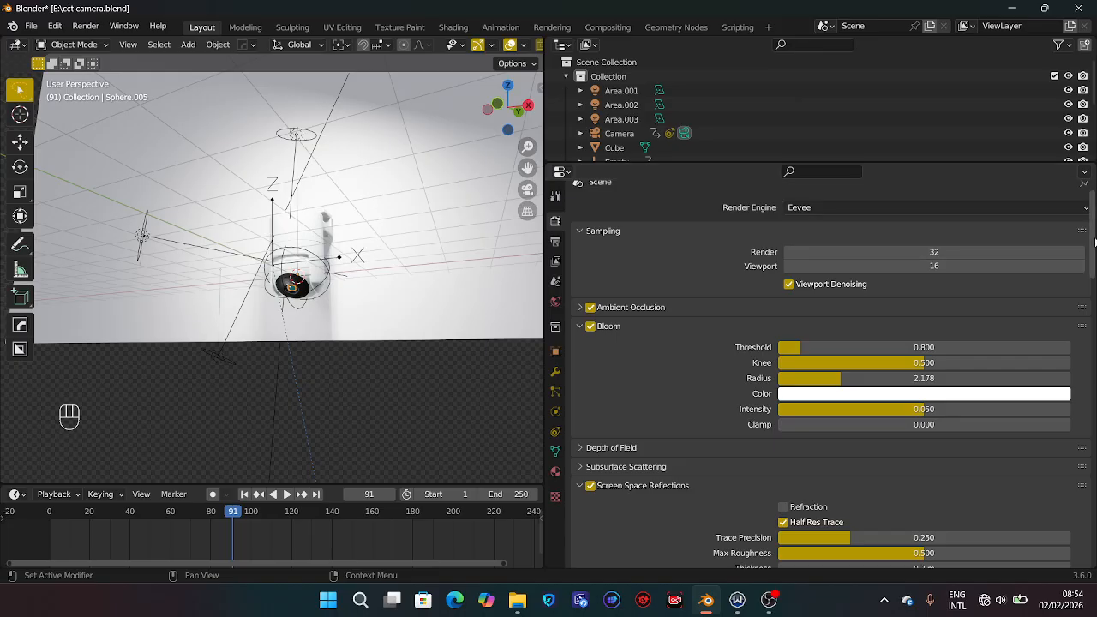
{"action": "left_click_drag", "start_coordinate": [1090, 249], "coordinate": [1090, 259]}
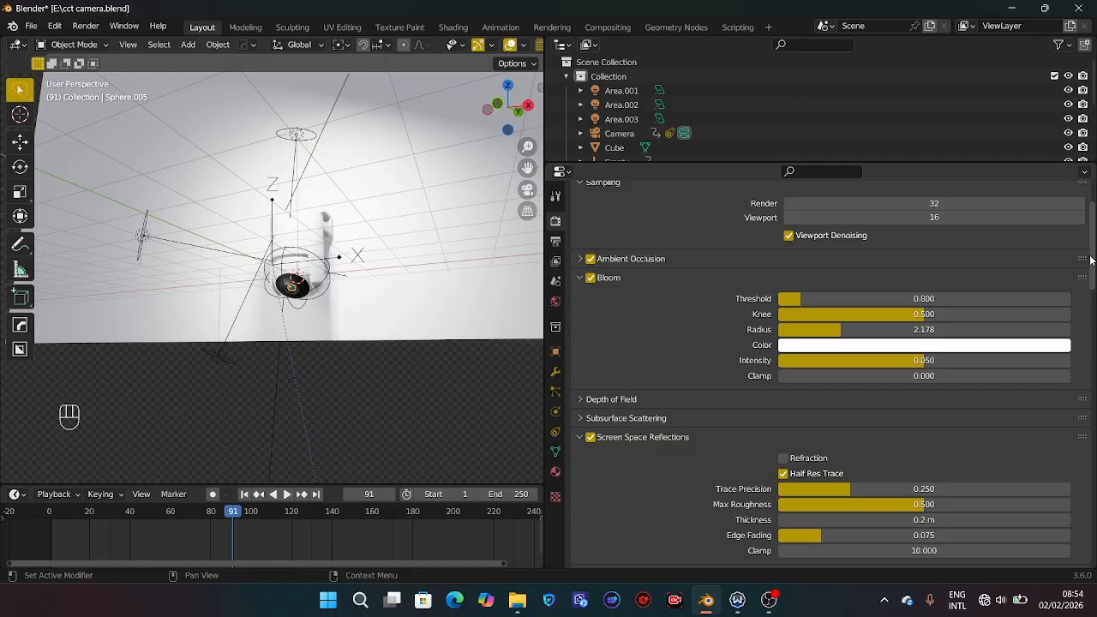
{"action": "left_click_drag", "start_coordinate": [1091, 260], "coordinate": [1088, 225]}
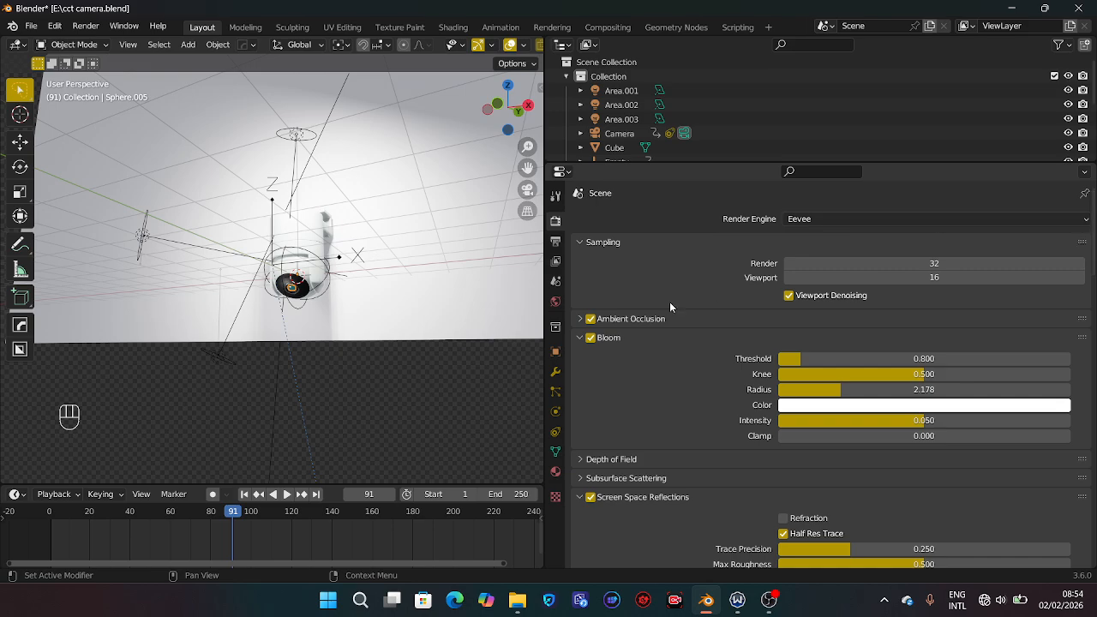
{"action": "left_click", "coordinate": [590, 319]}
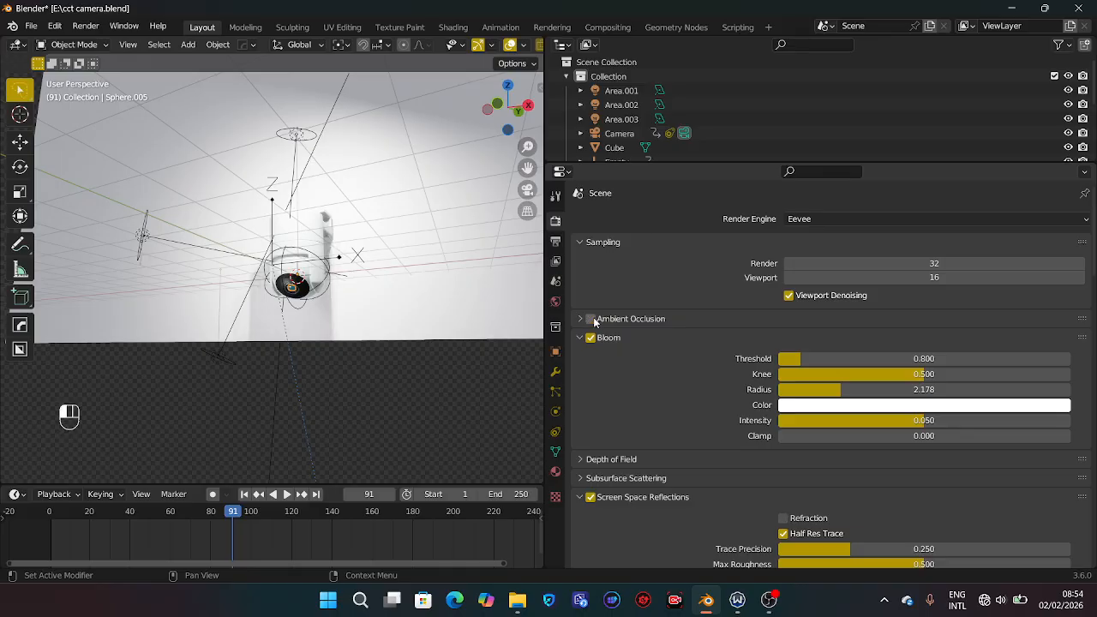
{"action": "left_click", "coordinate": [590, 497]}
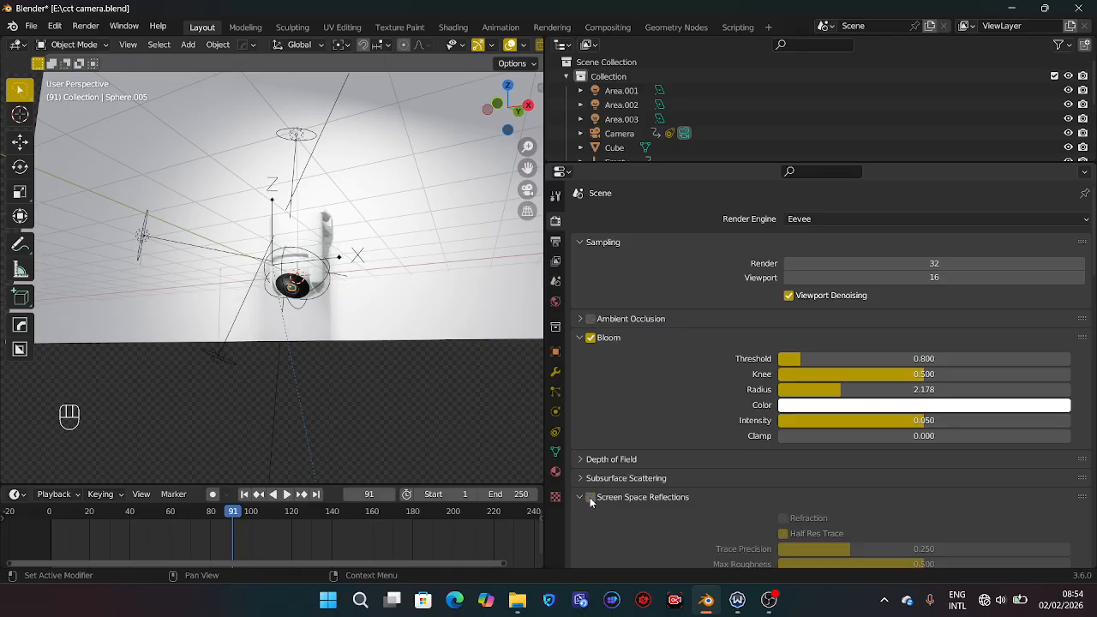
Look through the scene camera with the whole CCTV head in frame and hide the viewport overlays.
{"action": "key", "text": "KP_0"}
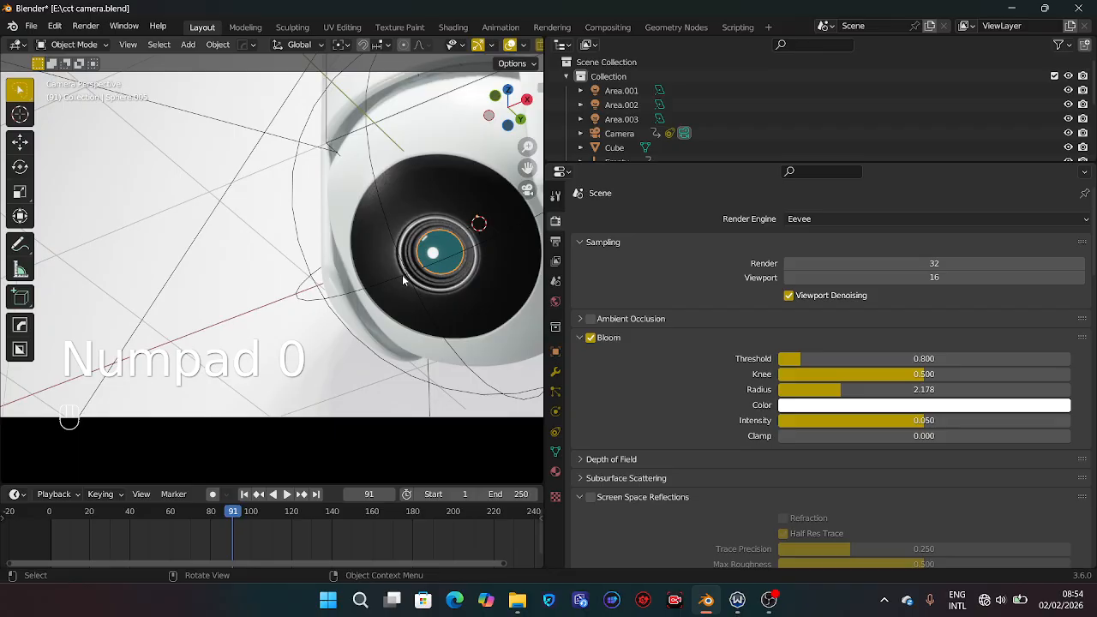
{"action": "key", "text": "KP_Subtract"}
{"action": "key", "text": "KP_Subtract"}
{"action": "key", "text": "KP_Subtract"}
{"action": "key", "text": "KP_Subtract"}
{"action": "key", "text": "KP_Subtract"}
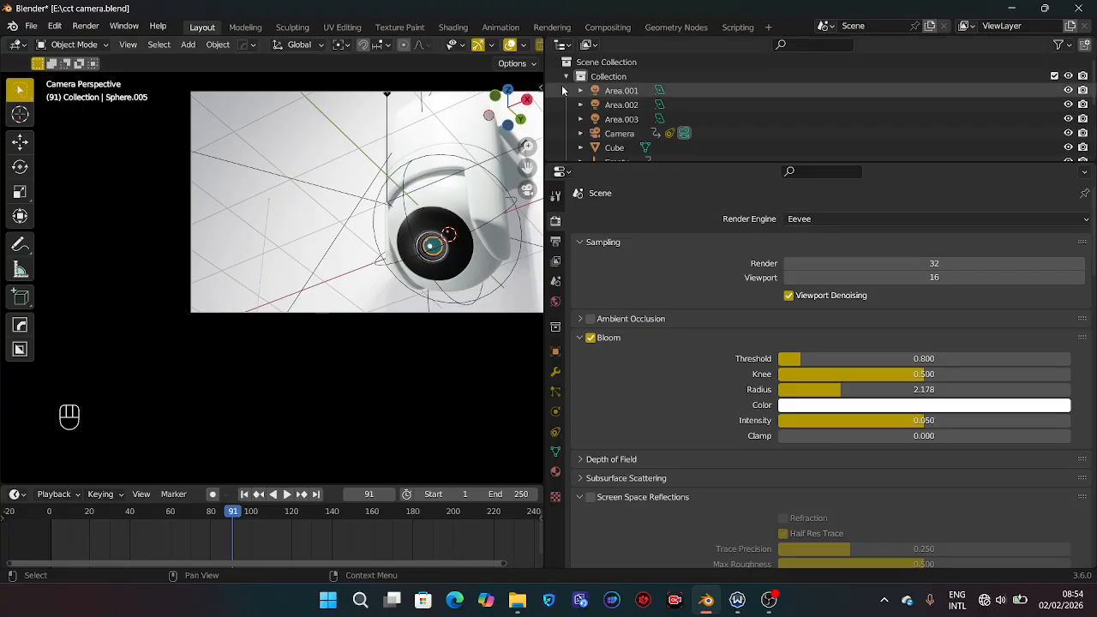
{"action": "left_click", "coordinate": [511, 44]}
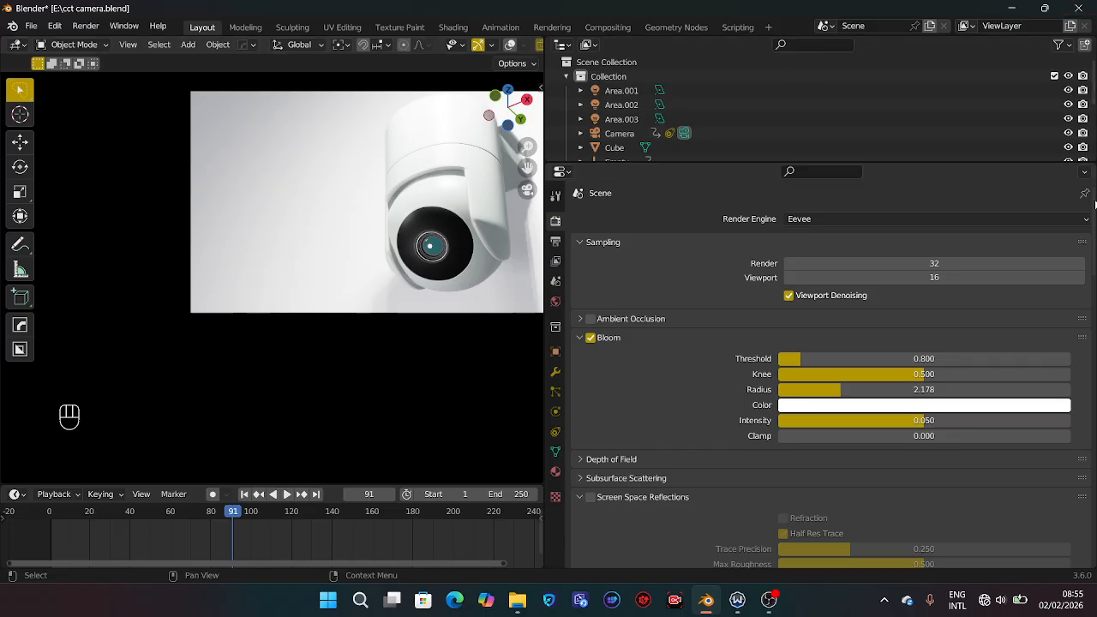
{"action": "scroll", "coordinate": [1093, 210], "scroll_direction": "down", "scroll_amount": 2}
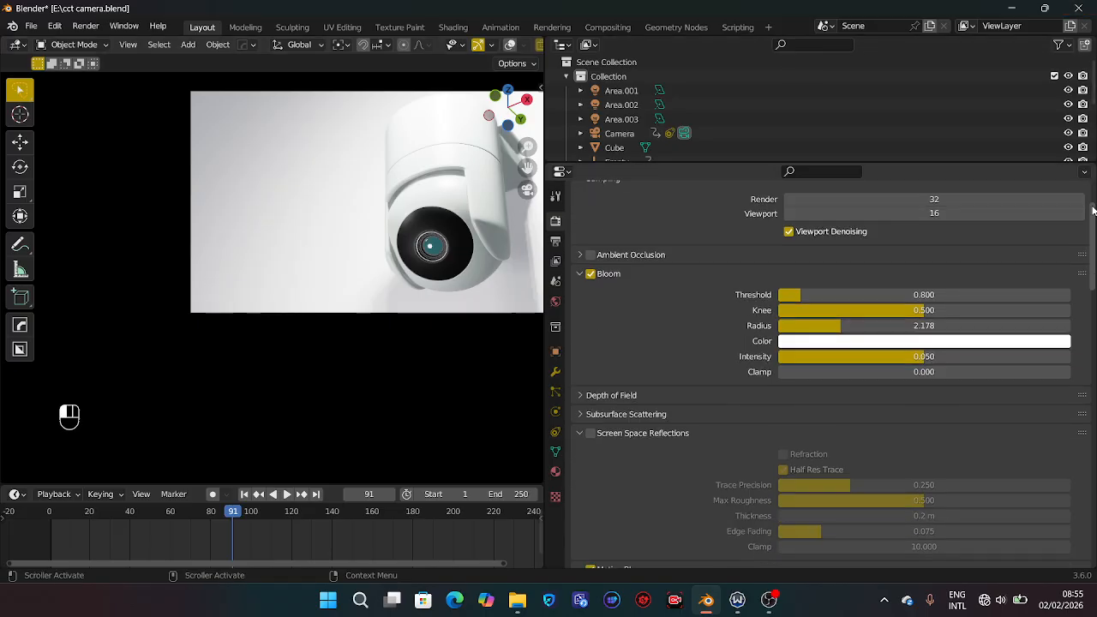
{"action": "left_click_drag", "start_coordinate": [1094, 209], "coordinate": [1094, 198]}
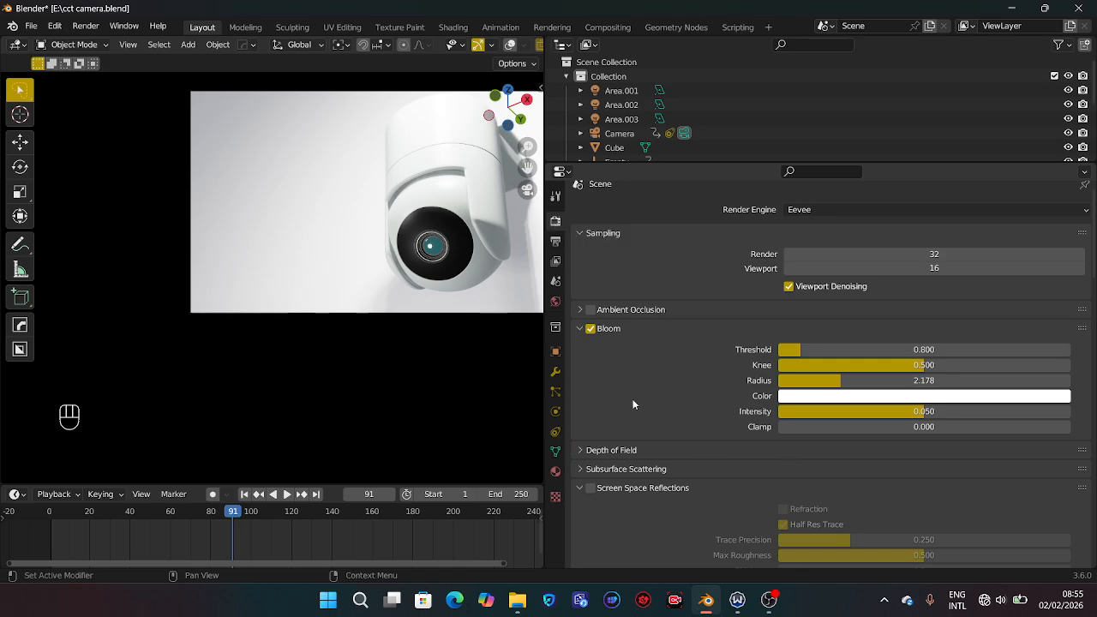
Enable Ambient Occlusion and Screen Space Reflections in the Eevee render settings, and toggle Bloom off and on to compare.
{"action": "left_click", "coordinate": [590, 310]}
{"action": "left_click", "coordinate": [589, 488]}
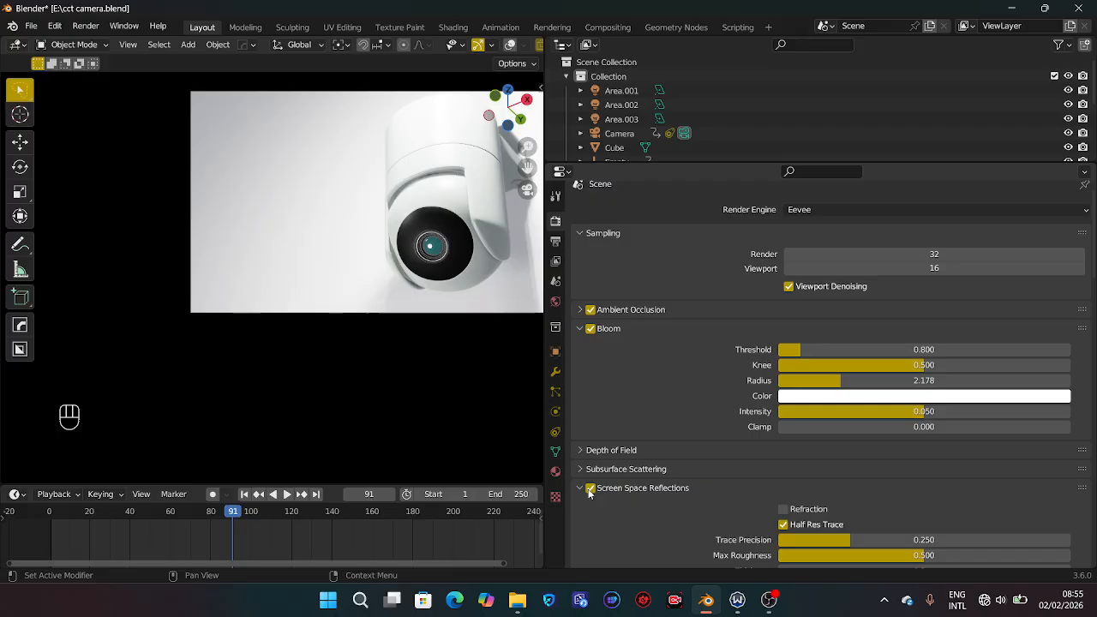
{"action": "left_click", "coordinate": [590, 331]}
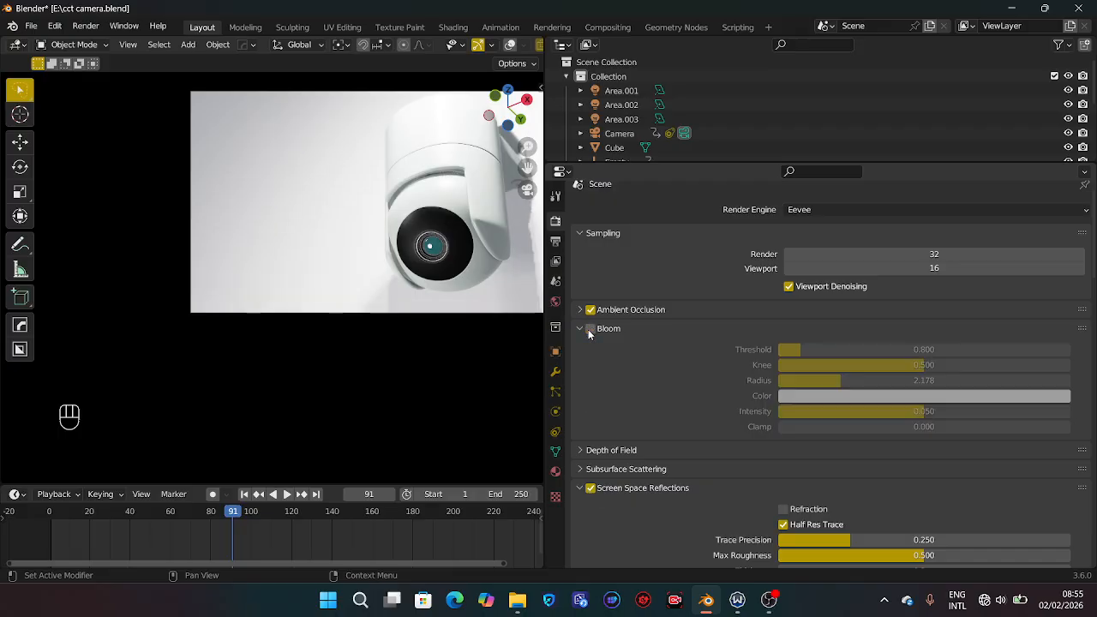
{"action": "left_click", "coordinate": [589, 331]}
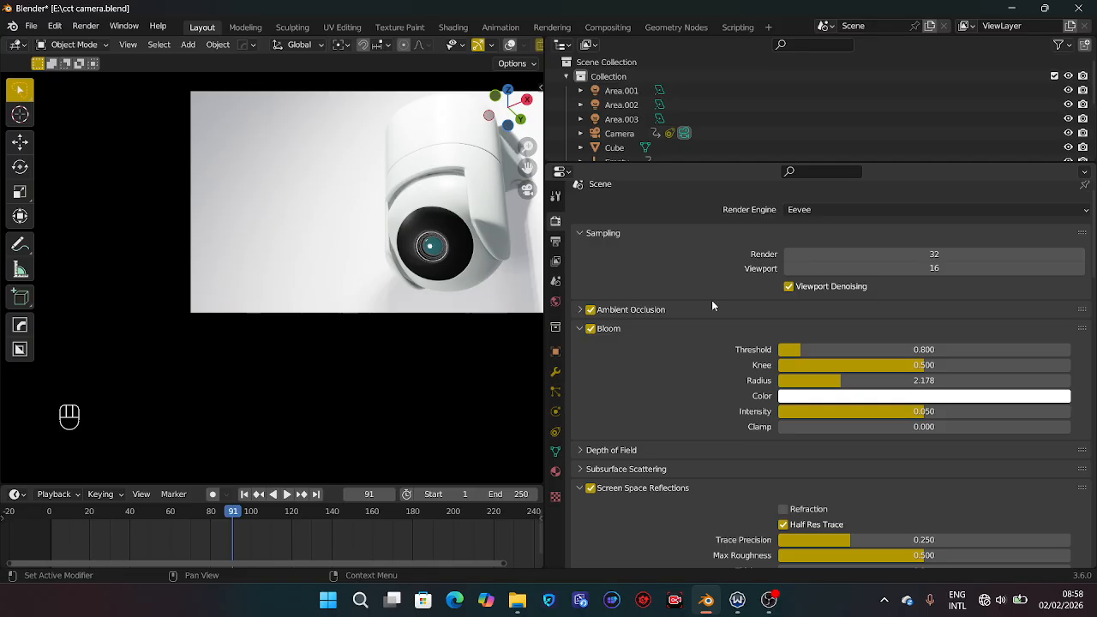
Select the wall cube and open its Material.003 in the Shader Editor in place of the render properties.
{"action": "left_click_drag", "start_coordinate": [512, 116], "coordinate": [377, 127]}
{"action": "left_click_drag", "start_coordinate": [507, 107], "coordinate": [626, 135]}
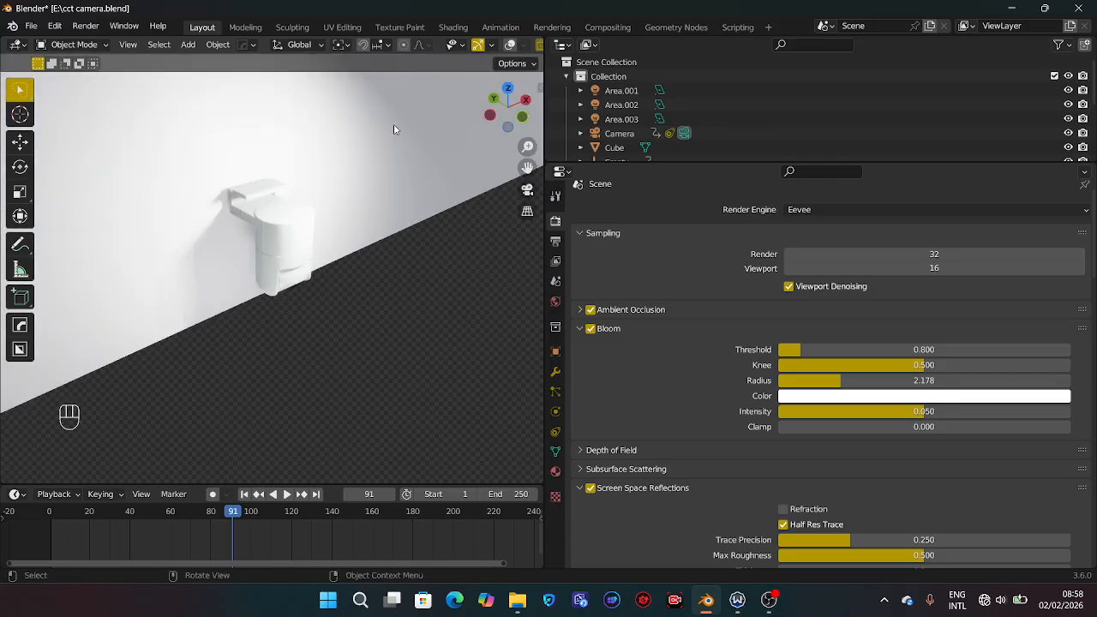
{"action": "left_click", "coordinate": [372, 128]}
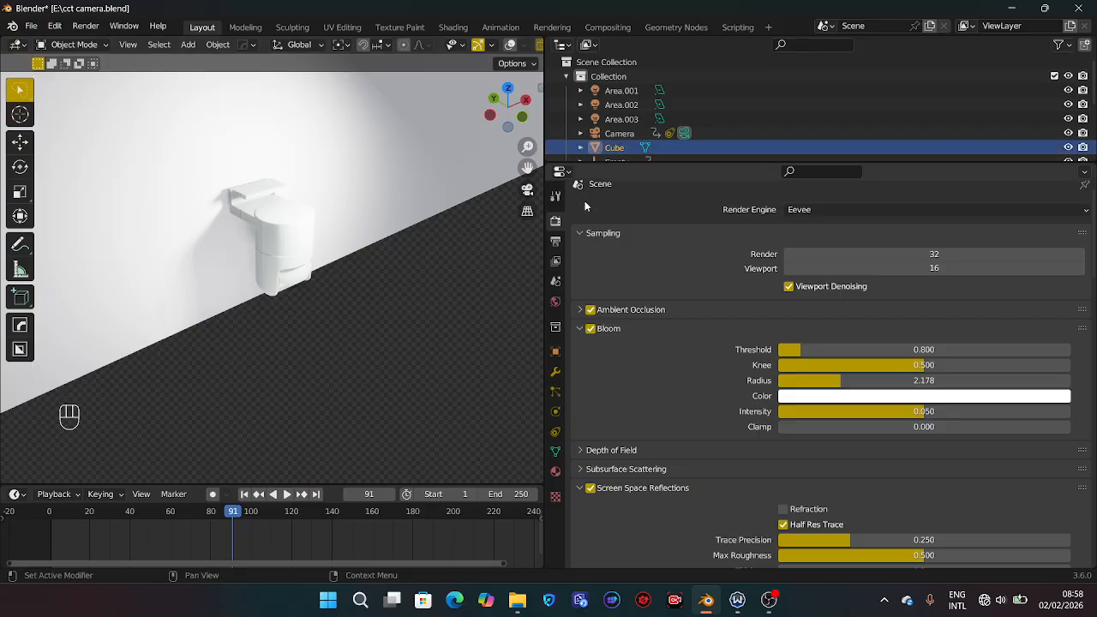
{"action": "left_click", "coordinate": [566, 172]}
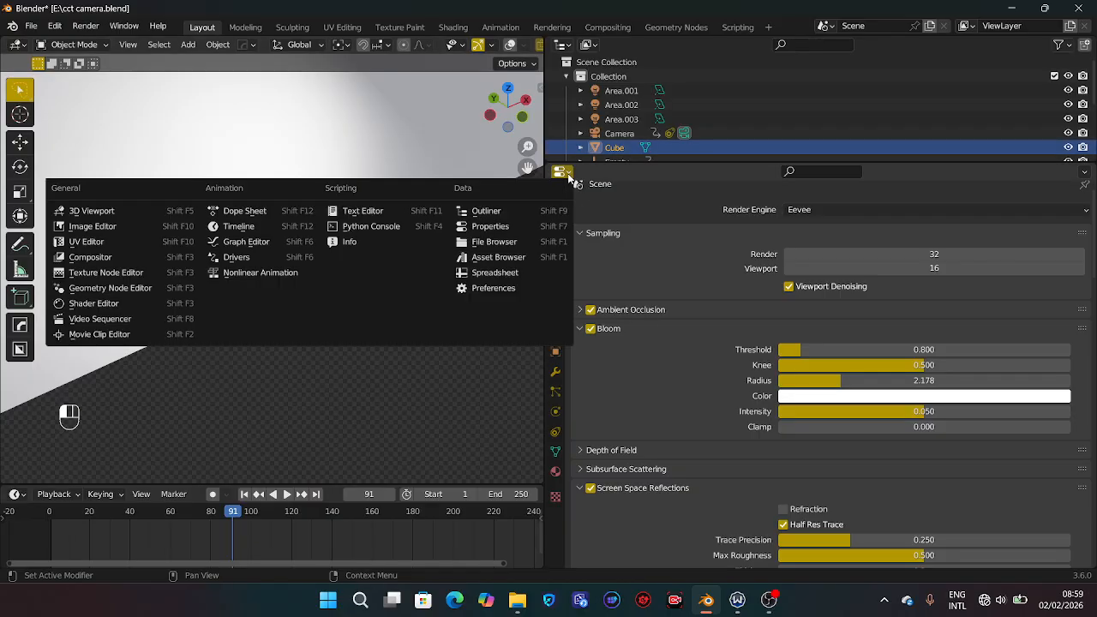
{"action": "left_click", "coordinate": [95, 302]}
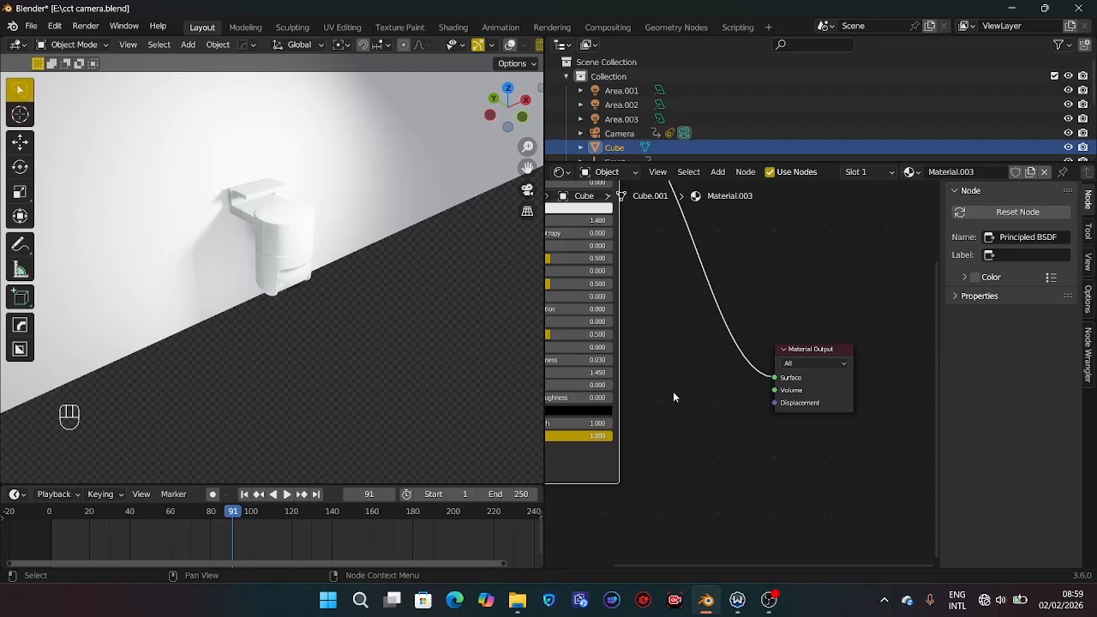
Set the Roughness of the wall material's Principled BSDF to 0 and return to the scene camera view.
{"action": "key", "text": "KP_Subtract"}
{"action": "key", "text": "KP_Subtract"}
{"action": "key", "text": "KP_Subtract"}
{"action": "key", "text": "KP_Subtract"}
{"action": "key", "text": "KP_Subtract"}
{"action": "key", "text": "KP_Subtract"}
{"action": "key", "text": "KP_Subtract"}
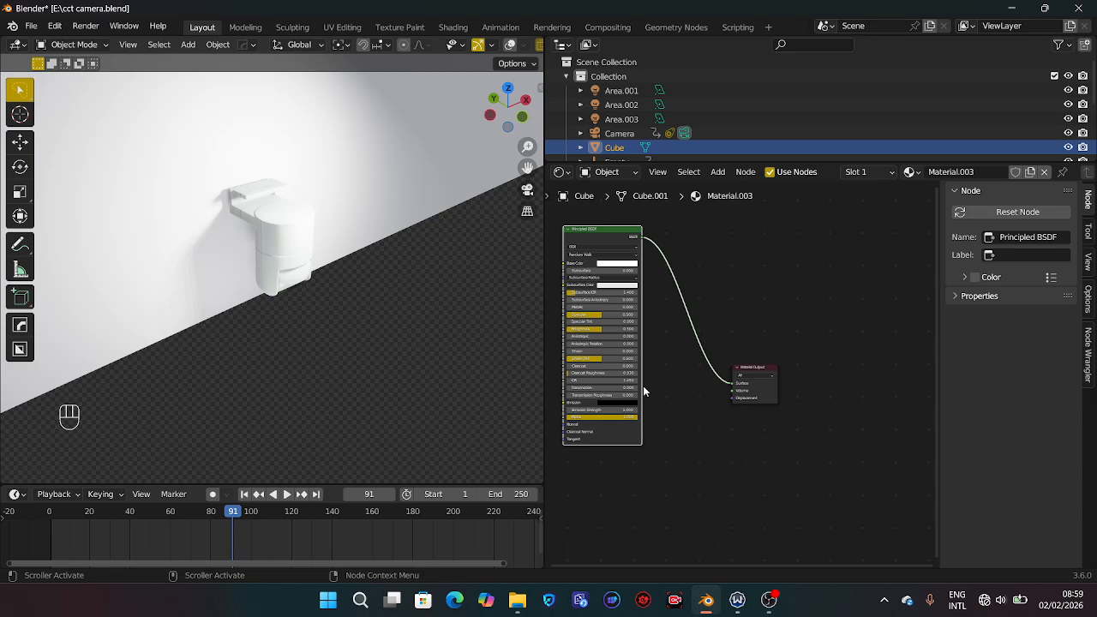
{"action": "left_click_drag", "start_coordinate": [603, 329], "coordinate": [570, 329]}
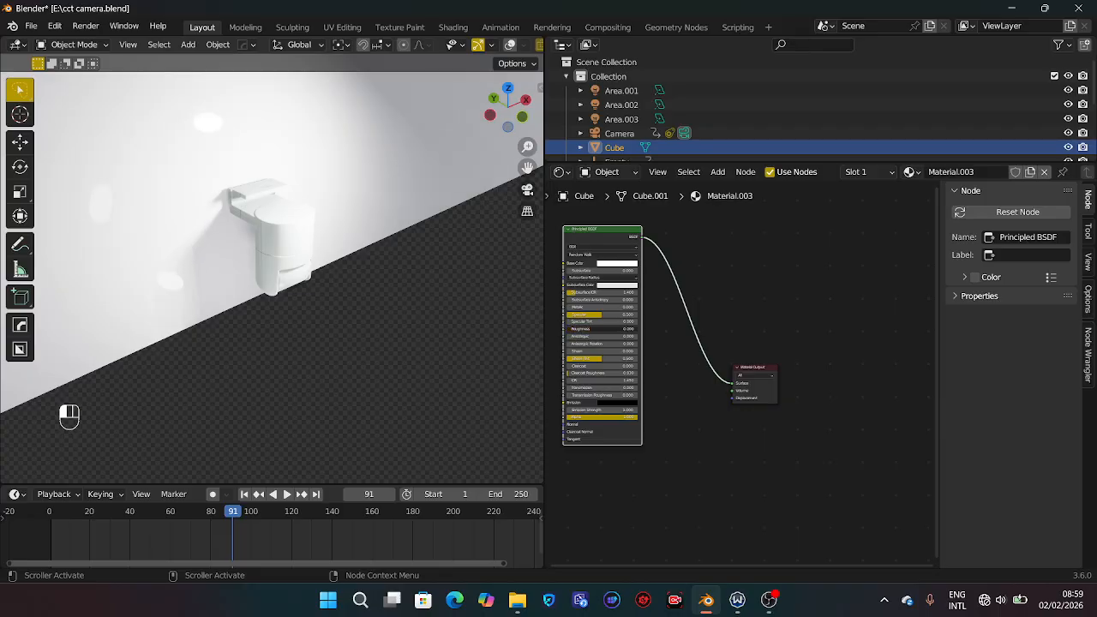
{"action": "left_click_drag", "start_coordinate": [569, 329], "coordinate": [567, 329]}
{"action": "key", "text": "KP_0"}
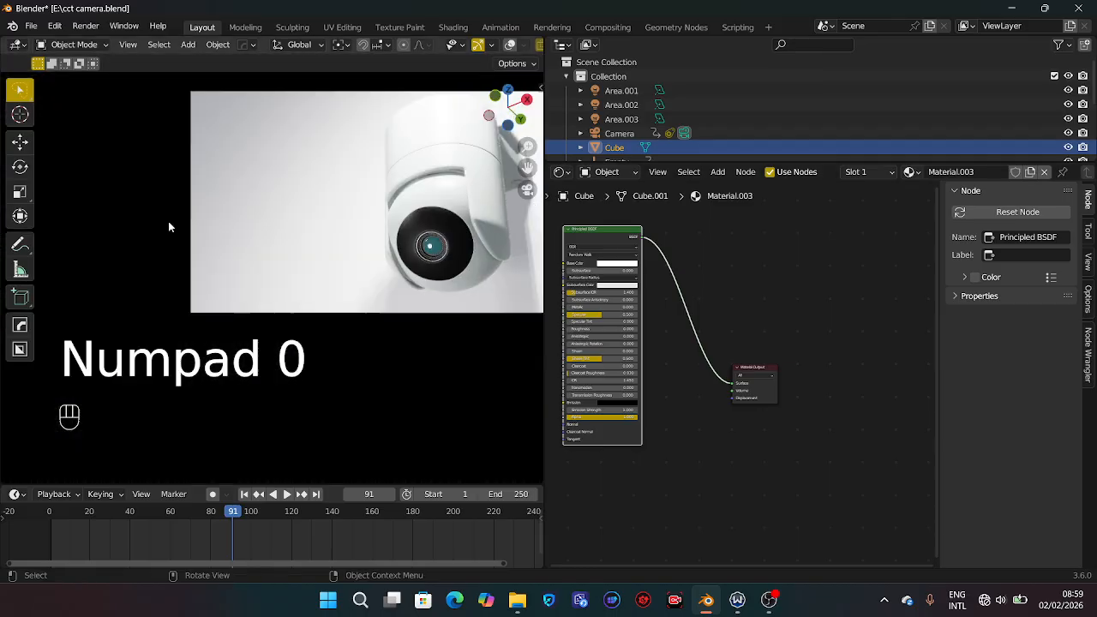
Try black, dark grey, blue, red, green, teal and yellow as the wall material's Base Color.
{"action": "left_click", "coordinate": [617, 264]}
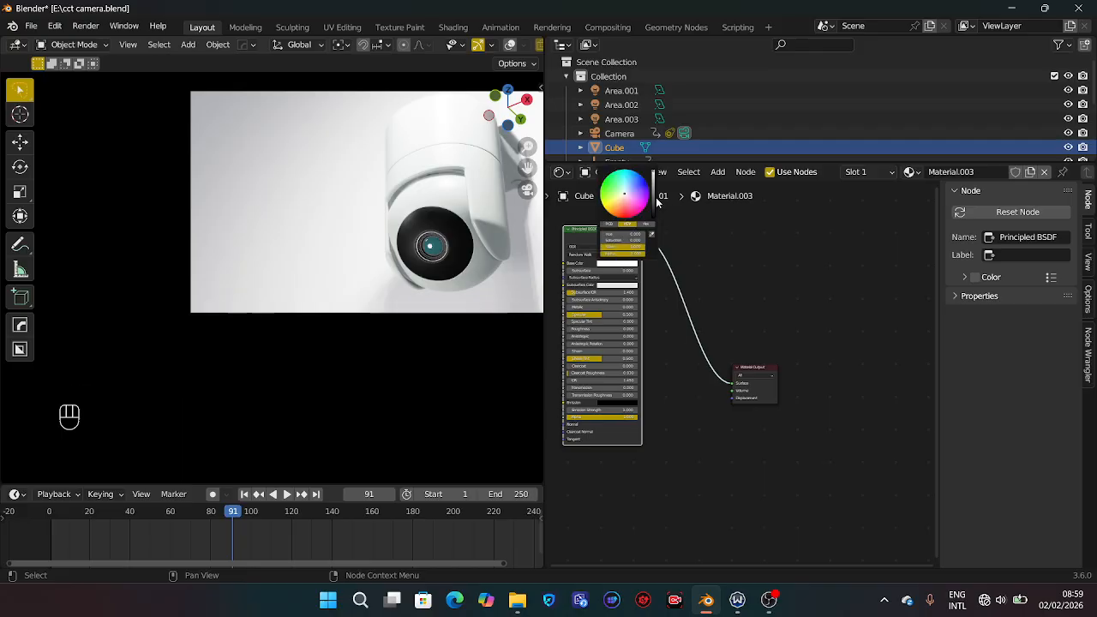
{"action": "left_click_drag", "start_coordinate": [653, 204], "coordinate": [652, 218]}
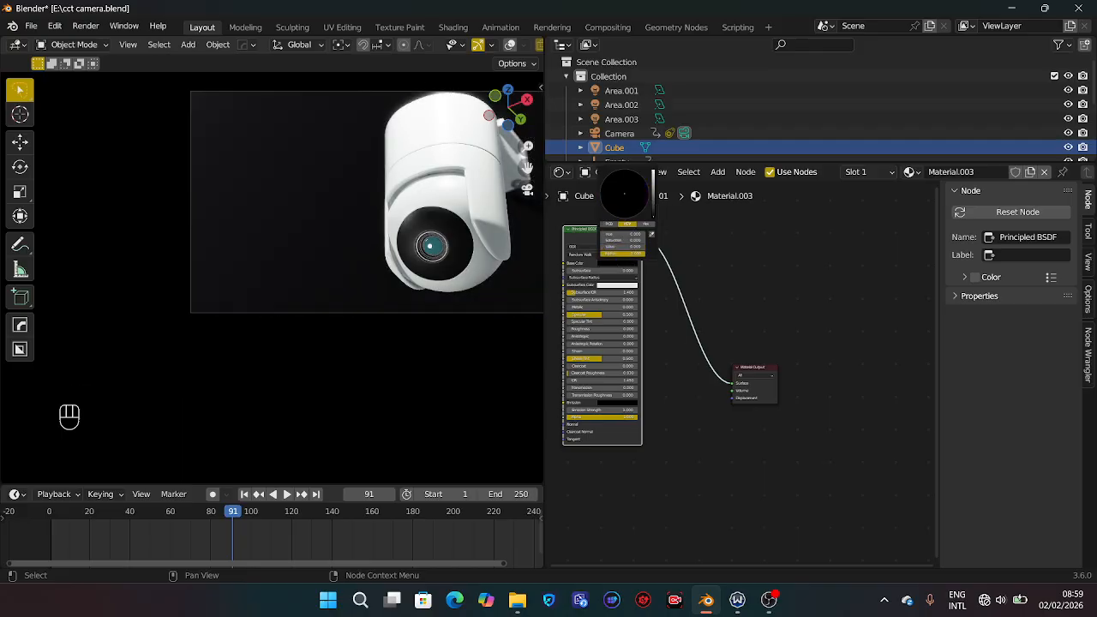
{"action": "left_click", "coordinate": [653, 204]}
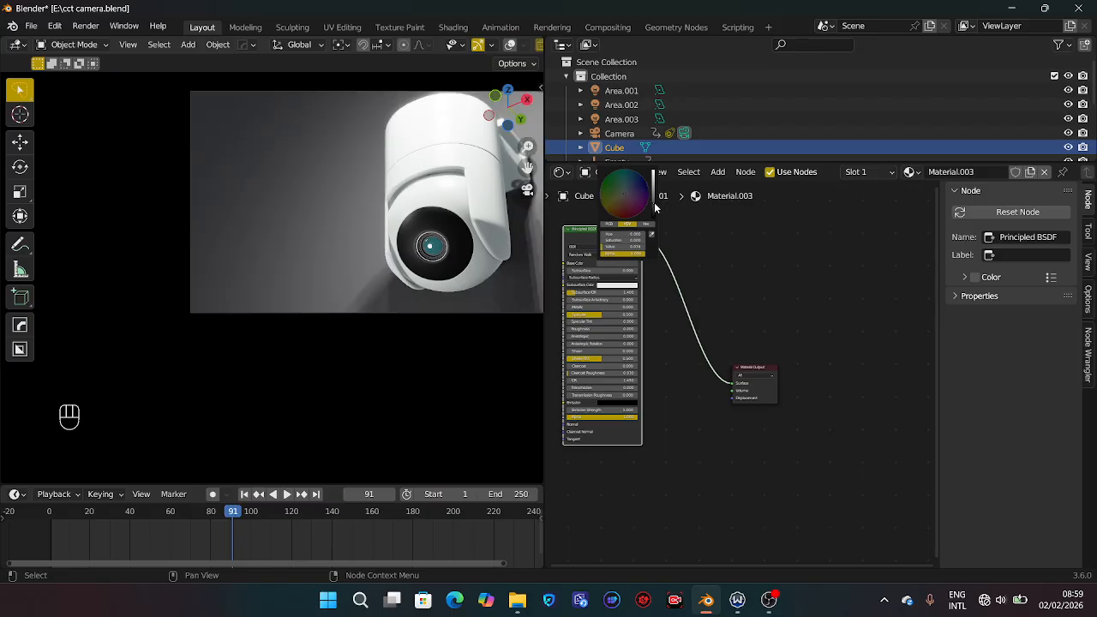
{"action": "left_click", "coordinate": [639, 189]}
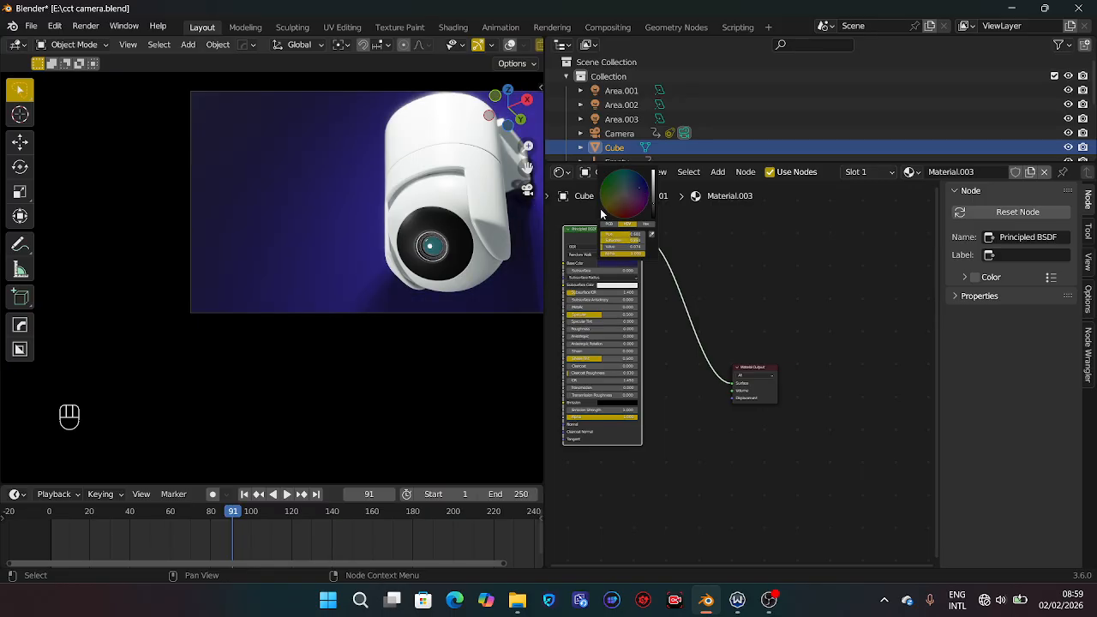
{"action": "left_click", "coordinate": [605, 201]}
{"action": "left_click", "coordinate": [626, 212]}
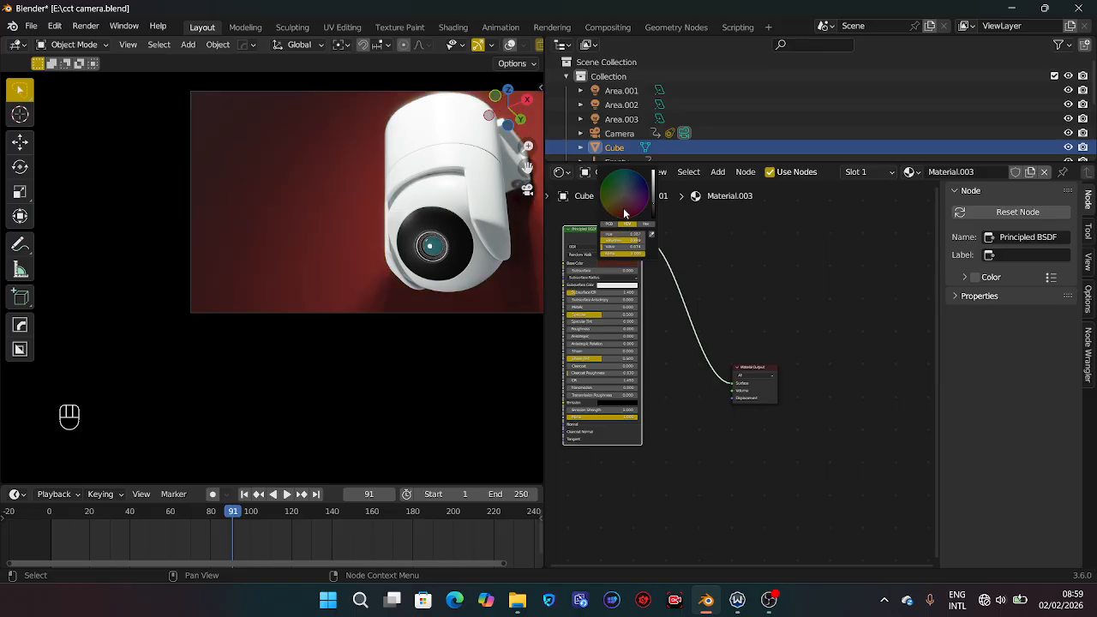
{"action": "left_click", "coordinate": [625, 216]}
{"action": "left_click", "coordinate": [609, 176]}
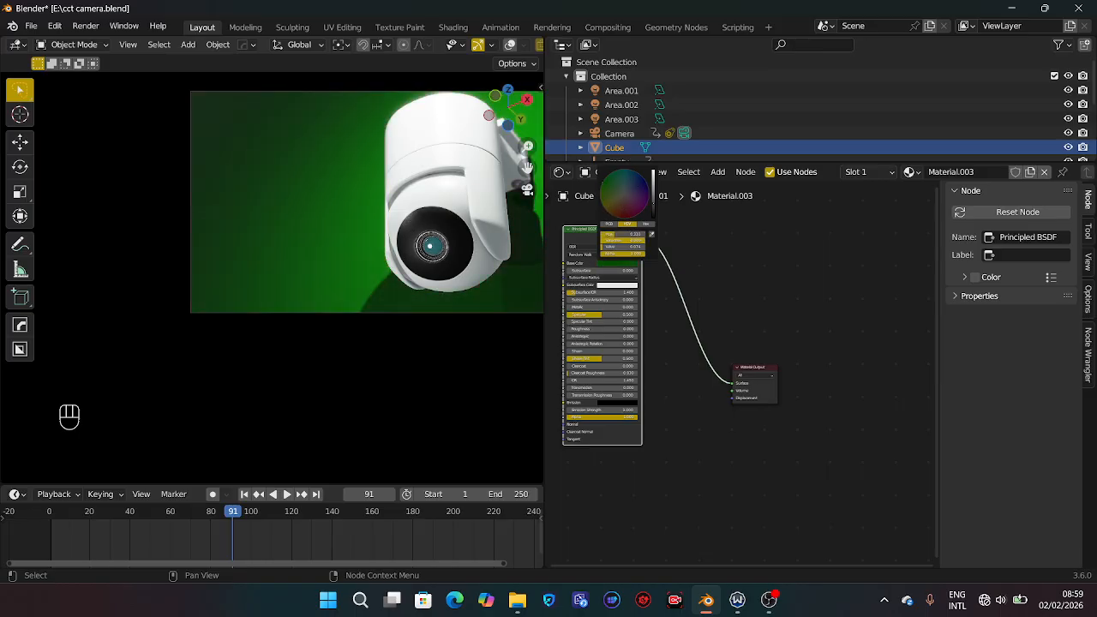
{"action": "left_click", "coordinate": [623, 170]}
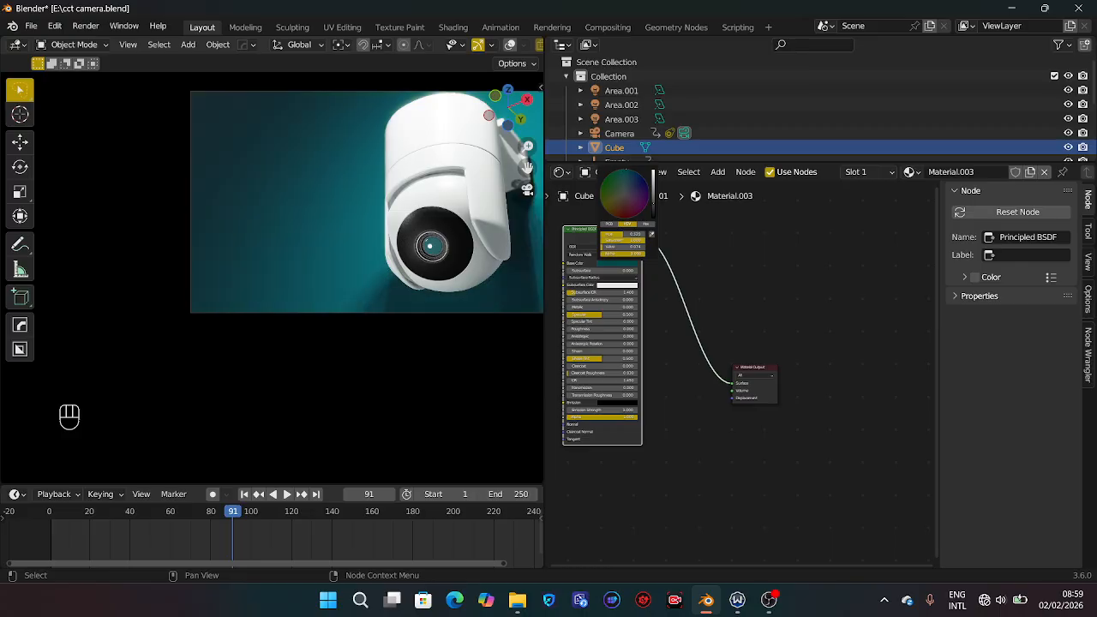
{"action": "left_click_drag", "start_coordinate": [623, 170], "coordinate": [600, 199]}
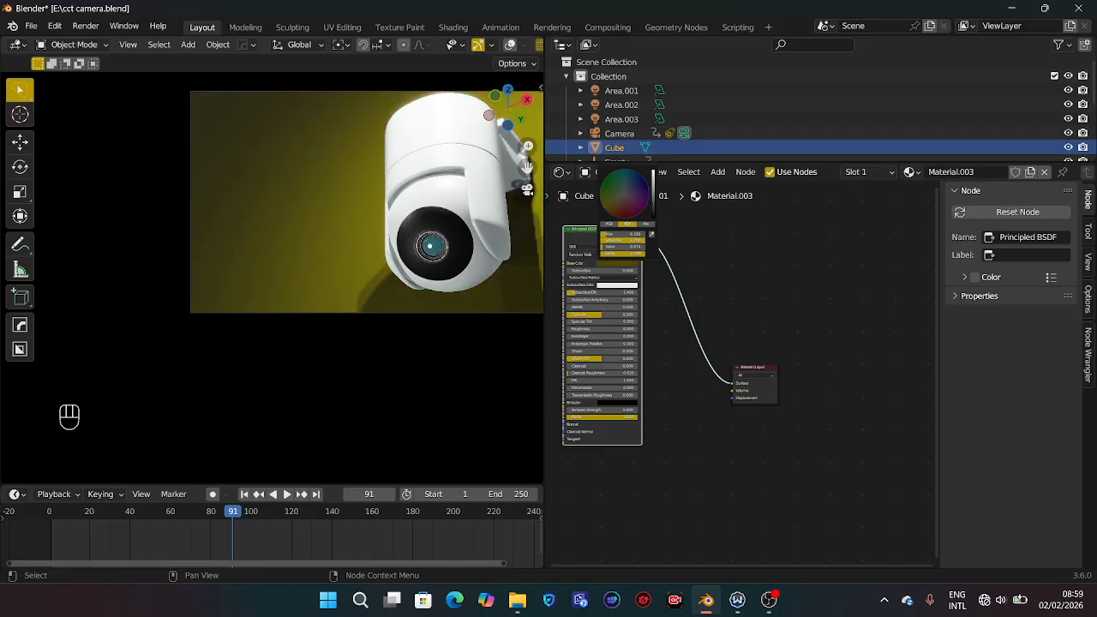
Set the wall material's Base Color to a bright, nearly white pale green.
{"action": "left_click", "coordinate": [623, 197]}
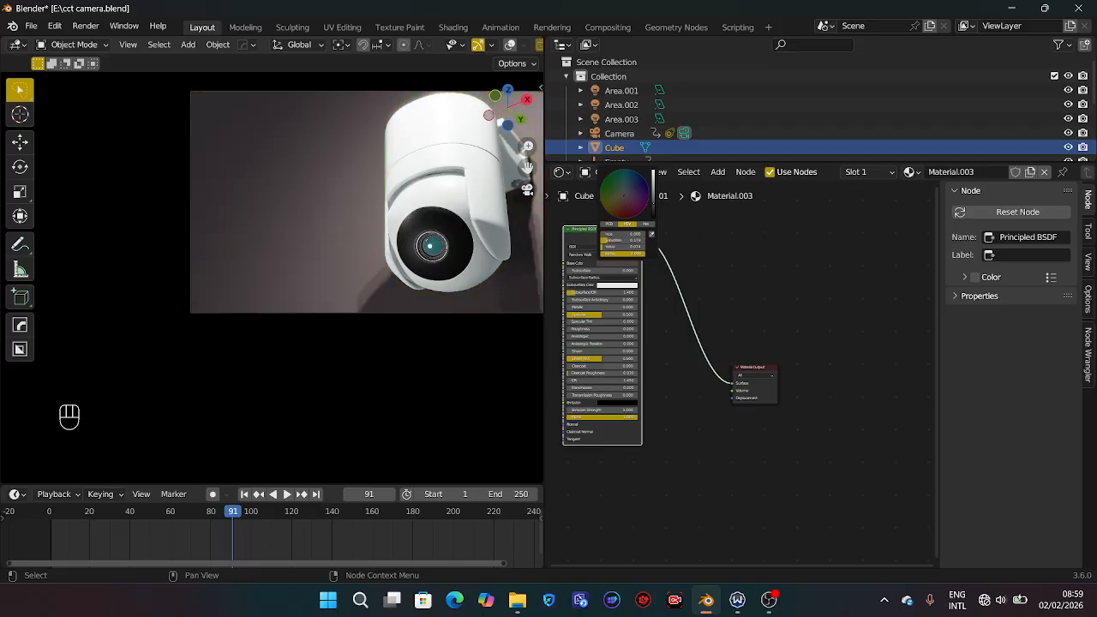
{"action": "left_click_drag", "start_coordinate": [635, 191], "coordinate": [624, 196]}
{"action": "left_click", "coordinate": [653, 175]}
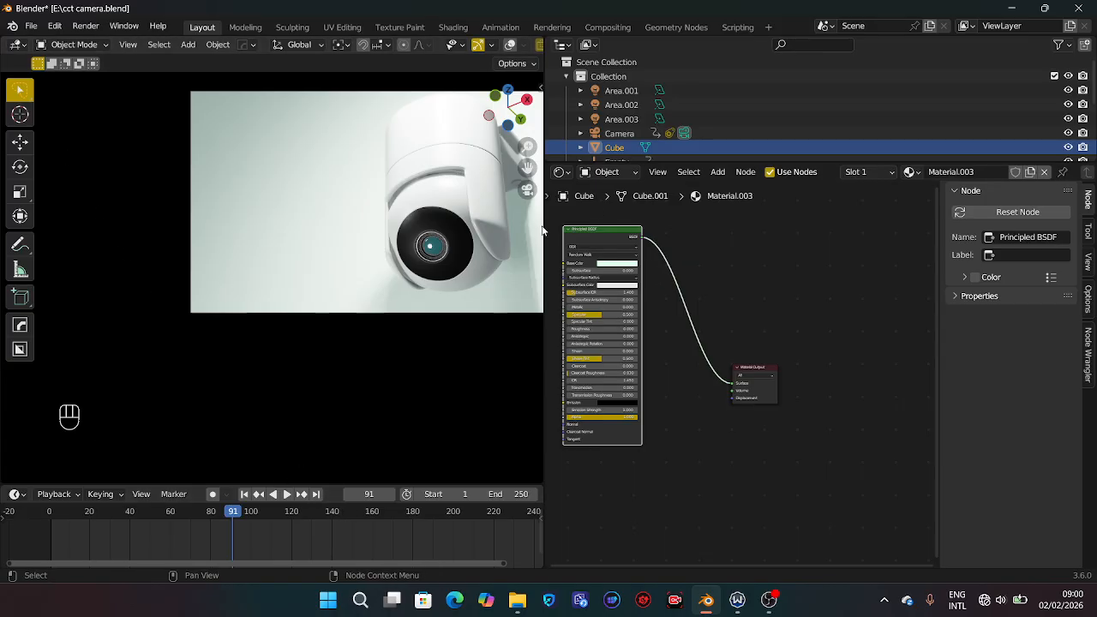
{"action": "left_click_drag", "start_coordinate": [541, 225], "coordinate": [1003, 403]}
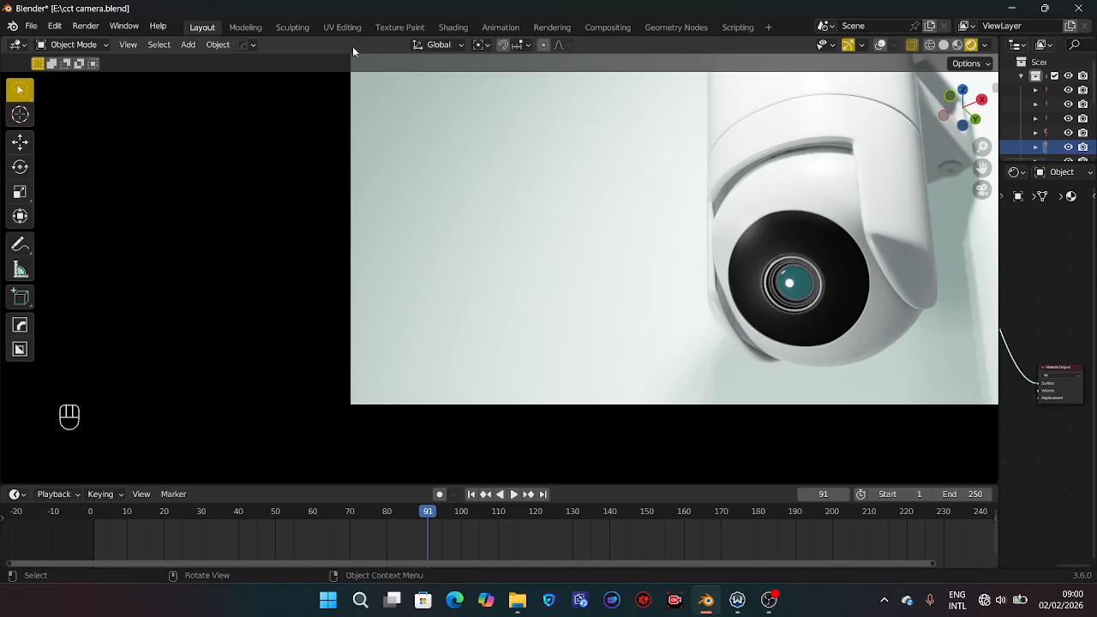
{"action": "left_click", "coordinate": [60, 34]}
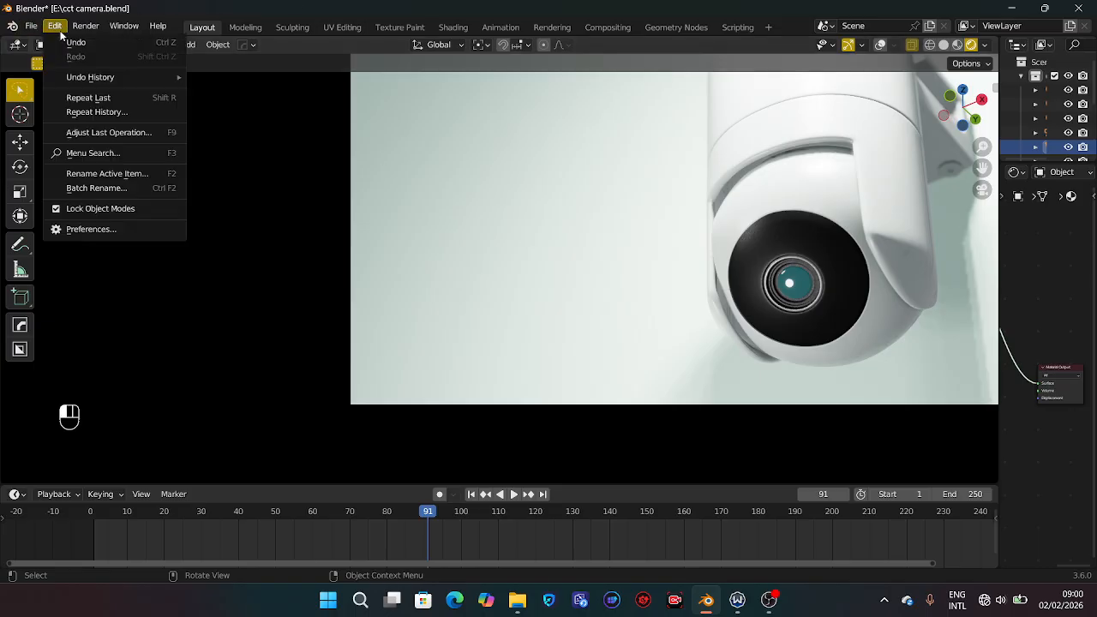
{"action": "left_click", "coordinate": [96, 232]}
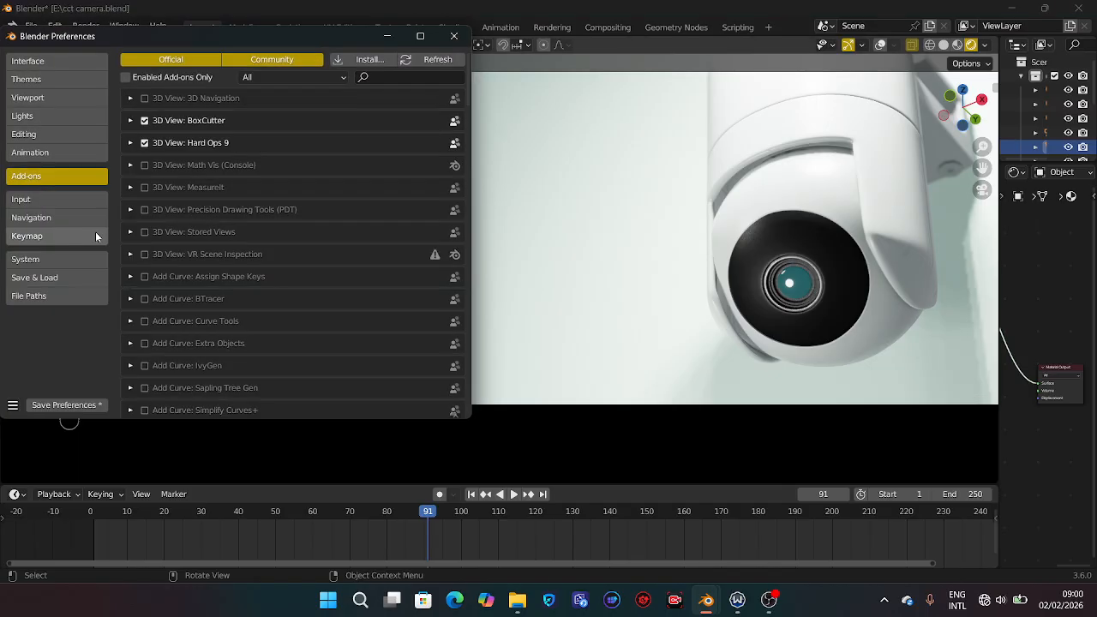
{"action": "left_click", "coordinate": [395, 80]}
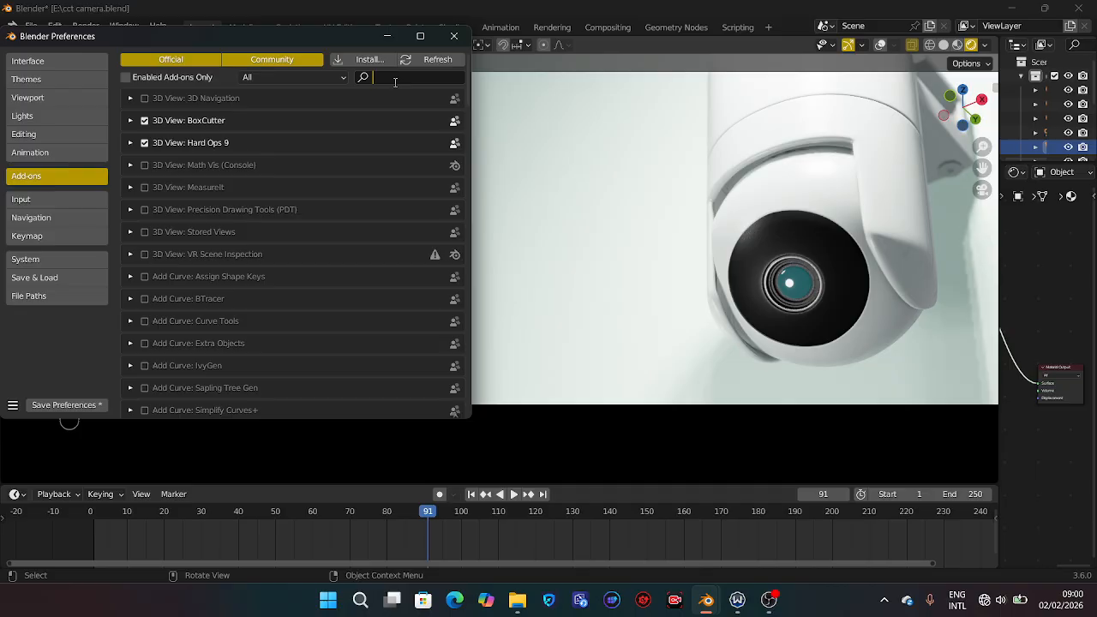
{"action": "type", "text": "n"}
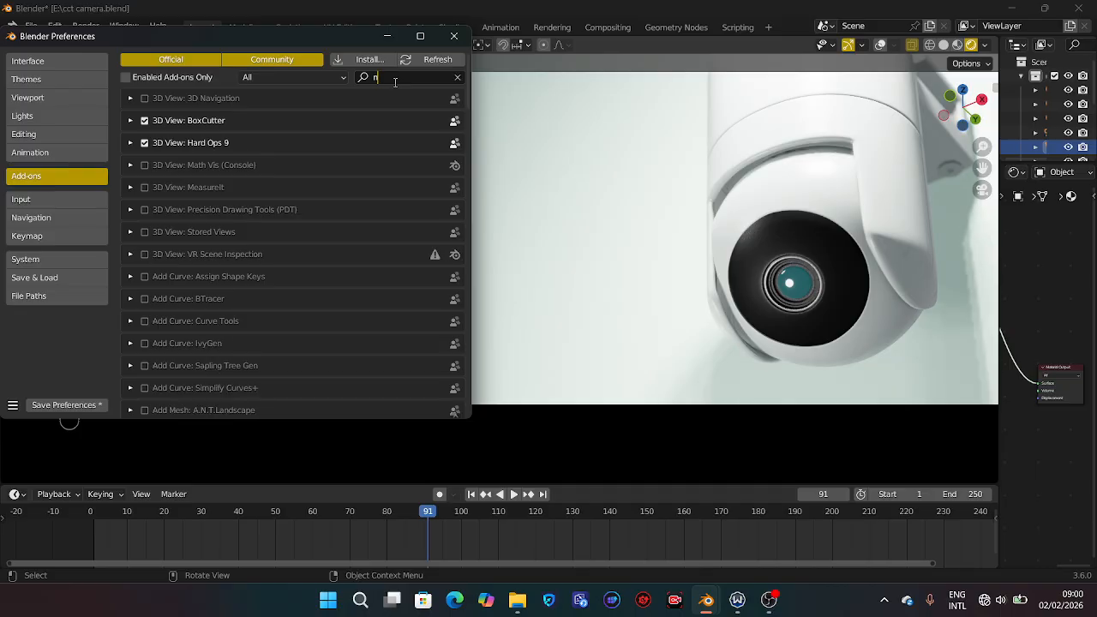
{"action": "key", "text": "BackSpace"}
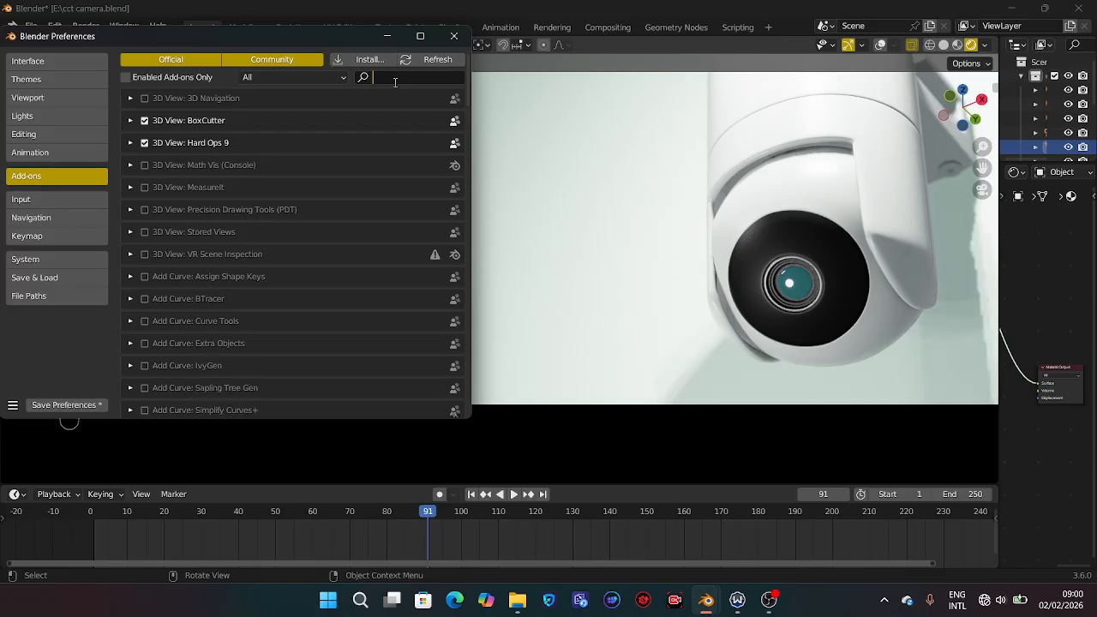
{"action": "left_click", "coordinate": [454, 37]}
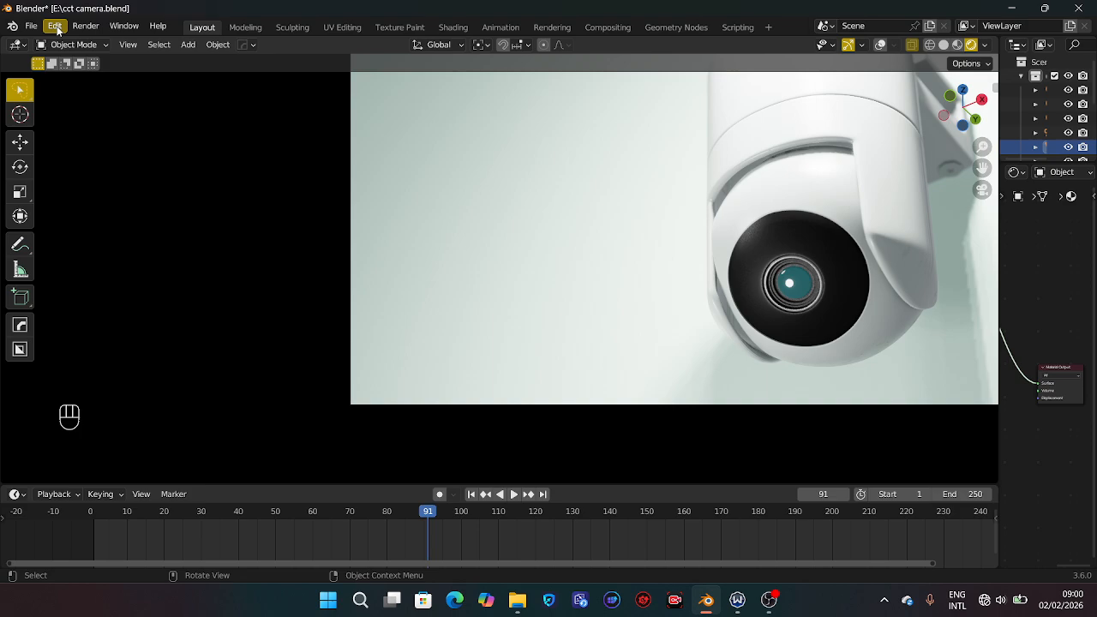
Search the add-on preferences for "node", make sure Node Wrangler is enabled, and save the preferences.
{"action": "left_click", "coordinate": [55, 27]}
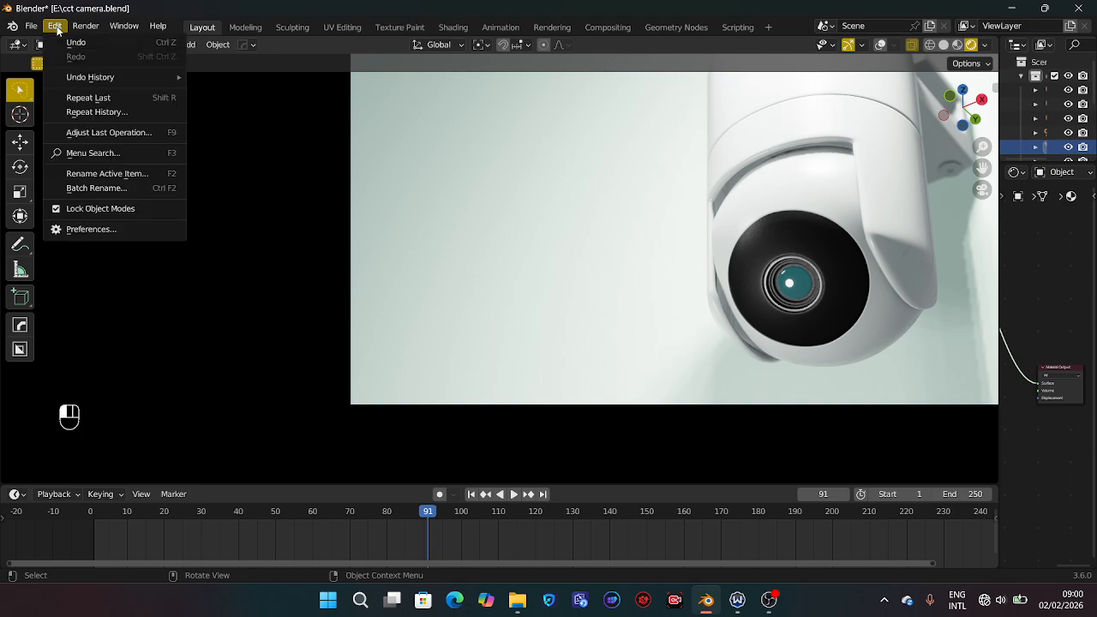
{"action": "left_click", "coordinate": [101, 234]}
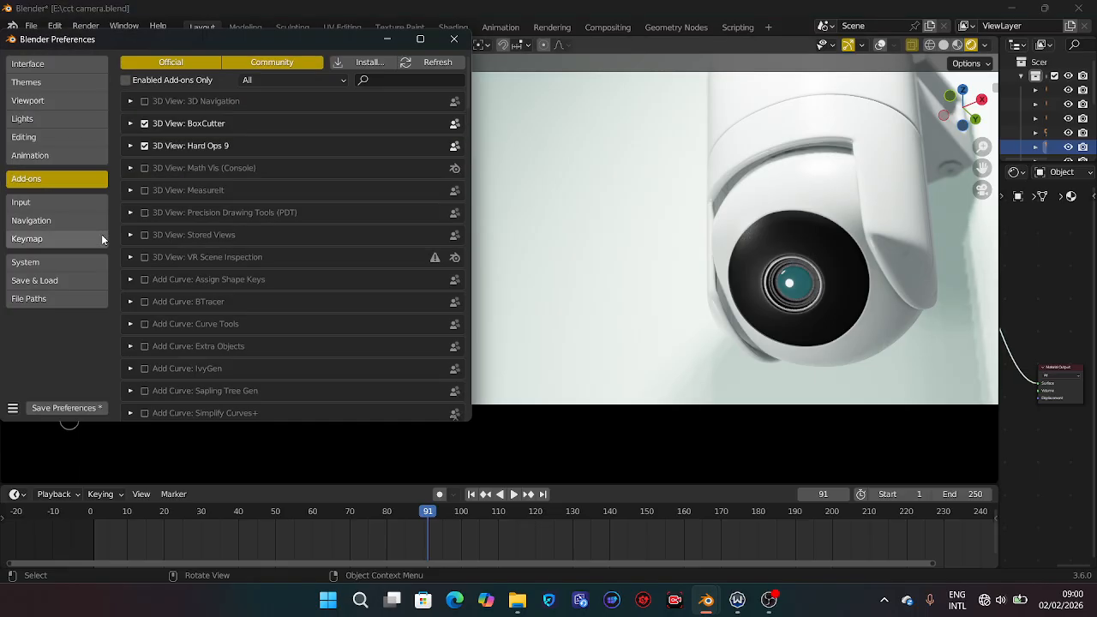
{"action": "left_click", "coordinate": [406, 81]}
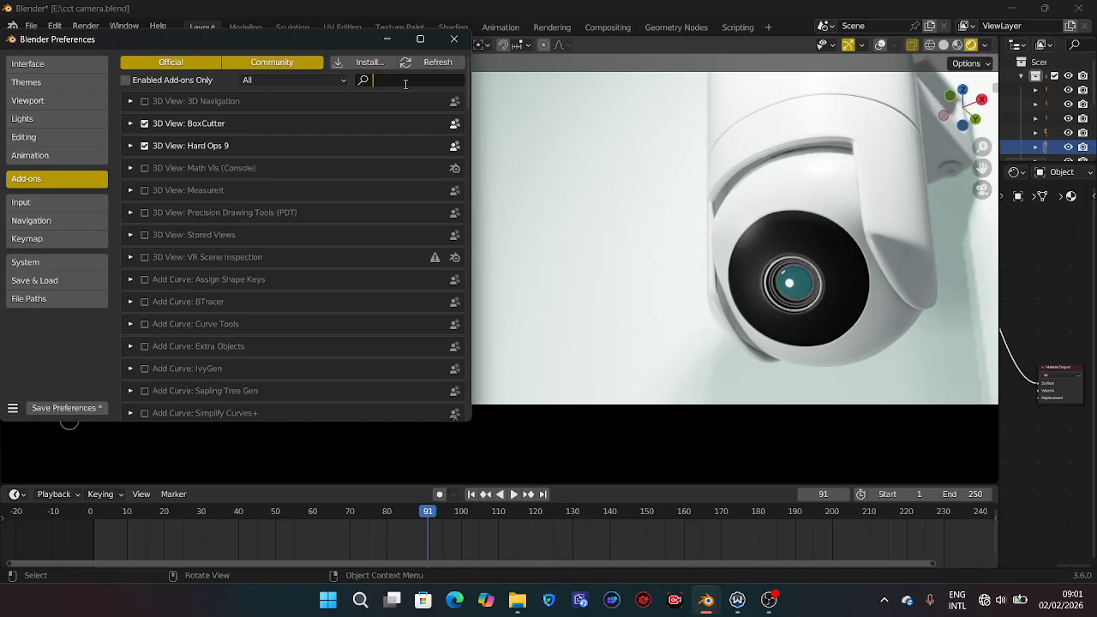
{"action": "type", "text": "node"}
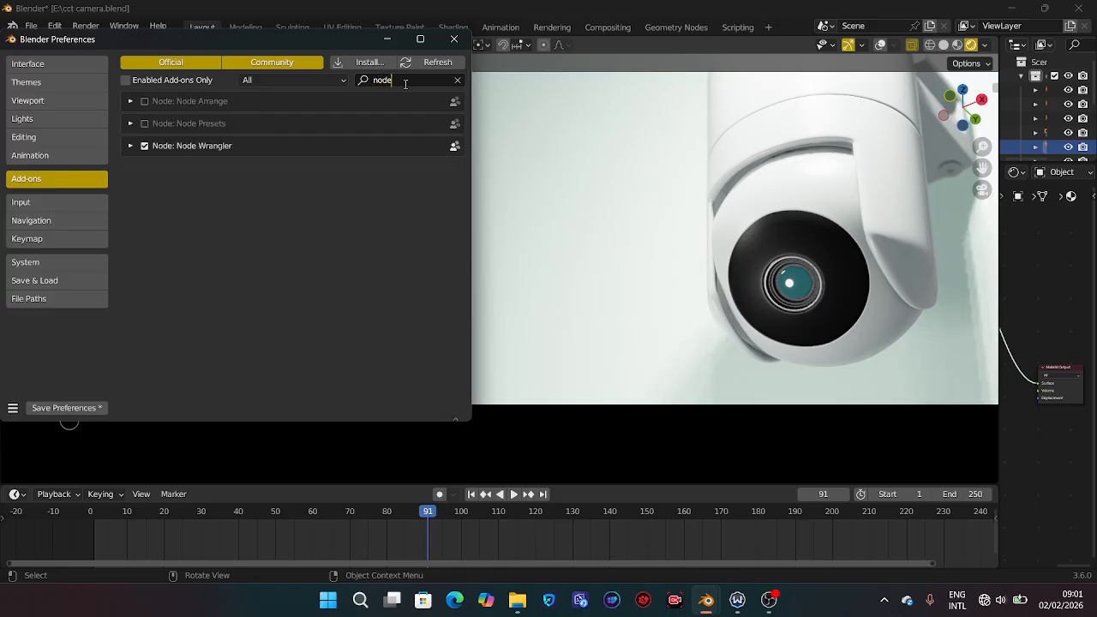
{"action": "left_click", "coordinate": [143, 145]}
{"action": "left_click", "coordinate": [73, 409]}
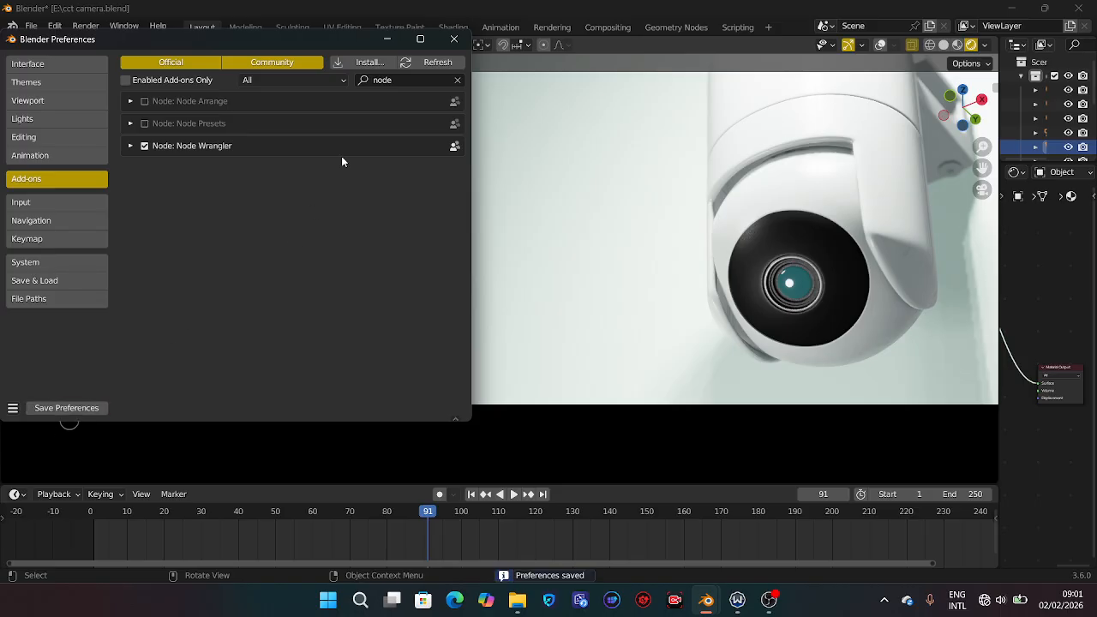
{"action": "left_click", "coordinate": [454, 39]}
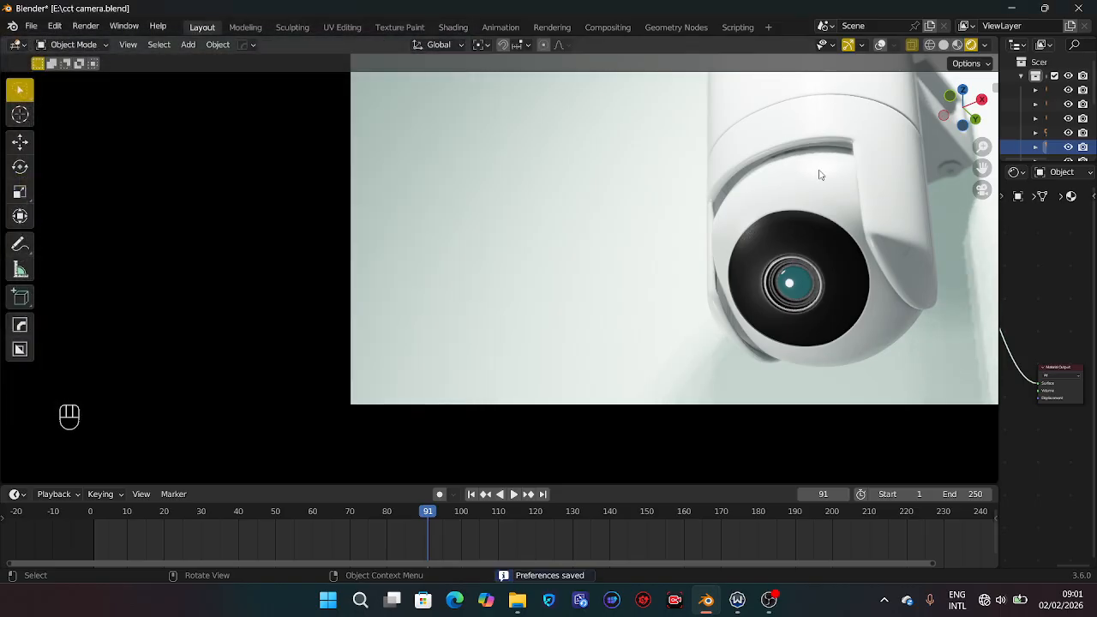
Widen the node editor so the wall material's whole node tree has room.
{"action": "left_click_drag", "start_coordinate": [998, 264], "coordinate": [282, 208]}
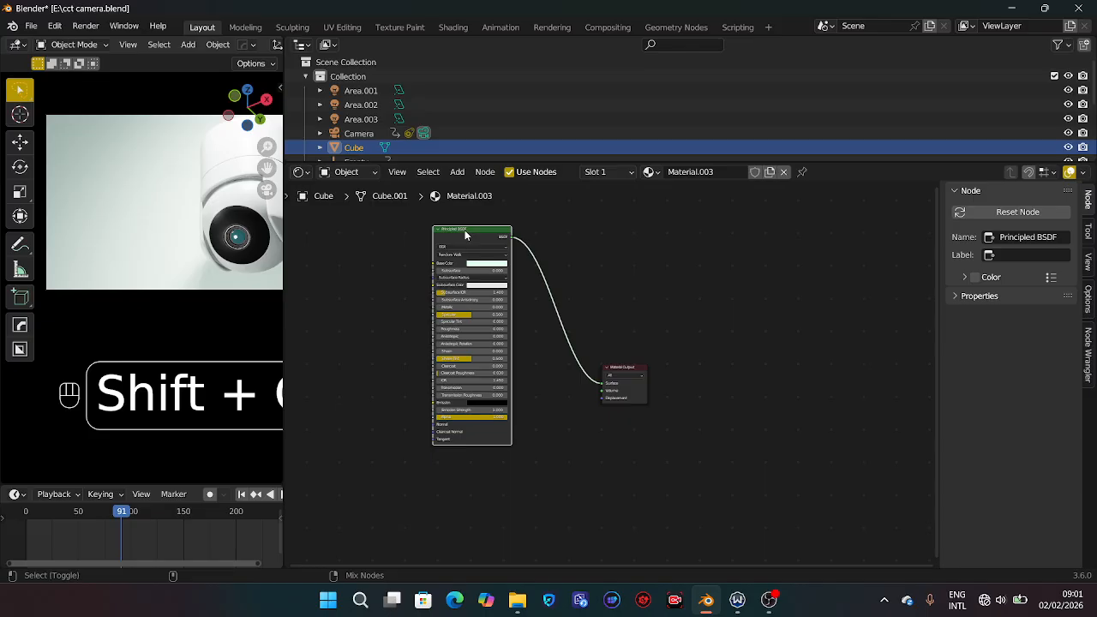
Try Principled Texture Setup on the wall's Principled BSDF with uit.png from the Pictures folder.
{"action": "key", "text": "ctrl+shift+t"}
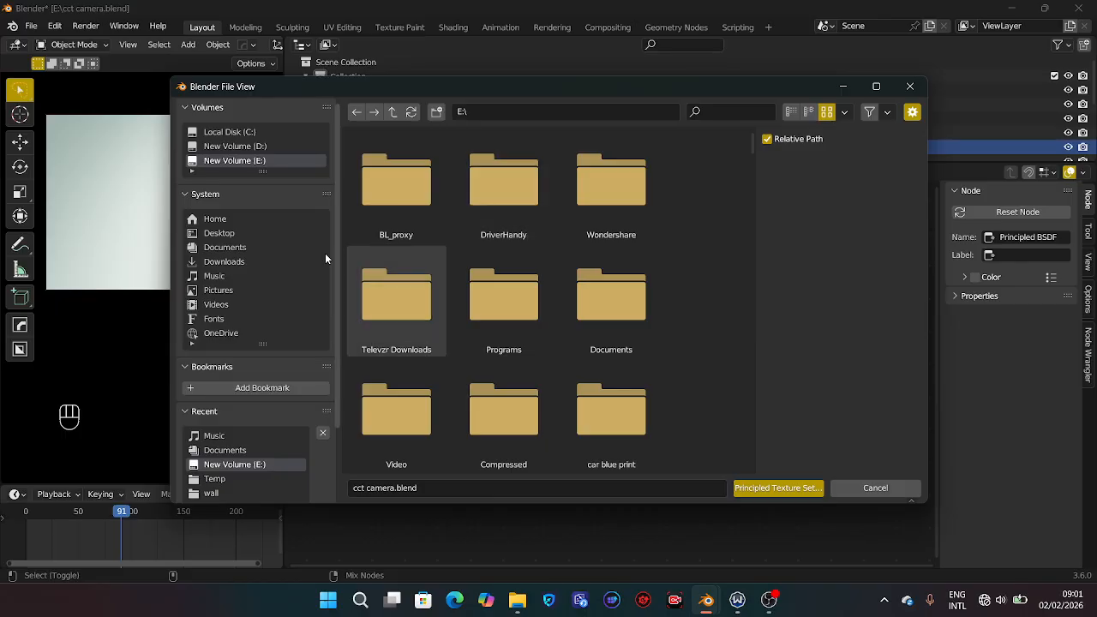
{"action": "left_click", "coordinate": [245, 289]}
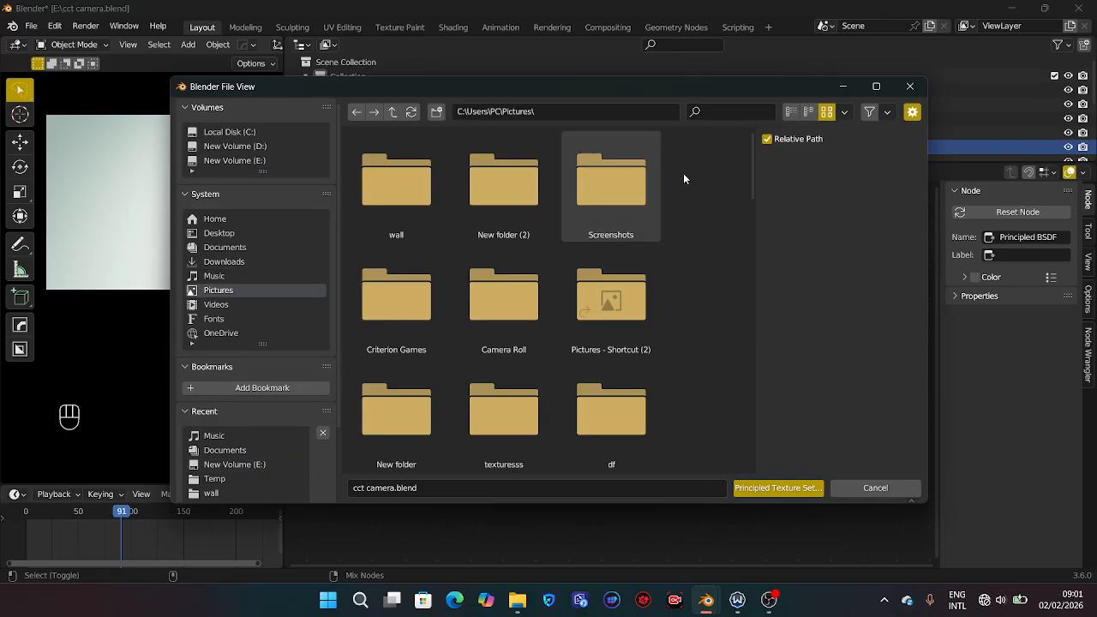
{"action": "left_click_drag", "start_coordinate": [752, 181], "coordinate": [725, 296]}
{"action": "left_click", "coordinate": [511, 298]}
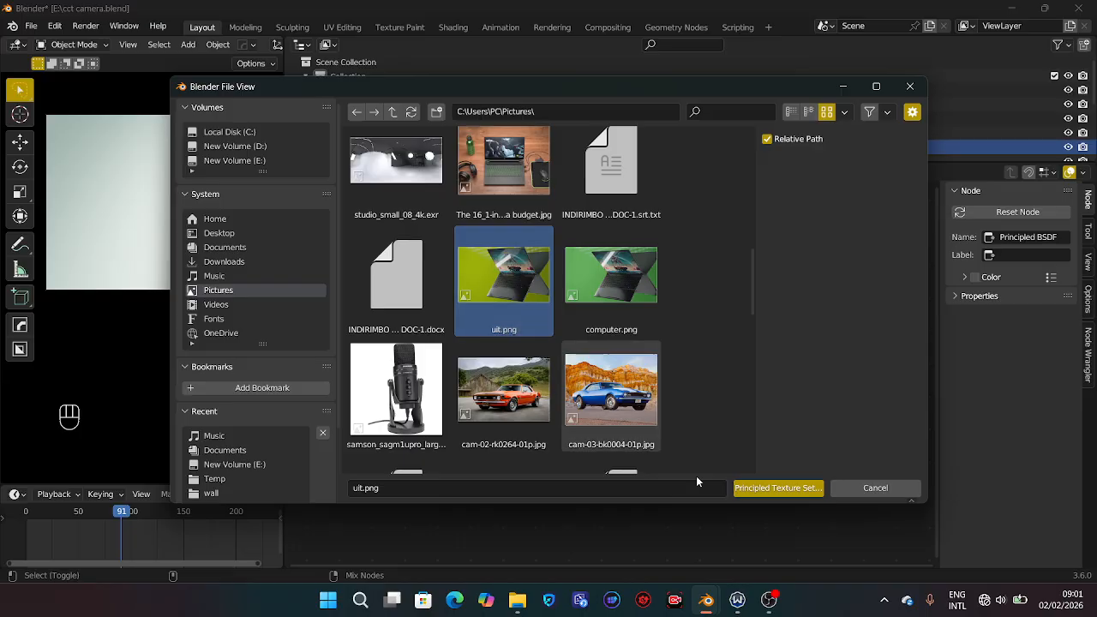
{"action": "left_click", "coordinate": [782, 488]}
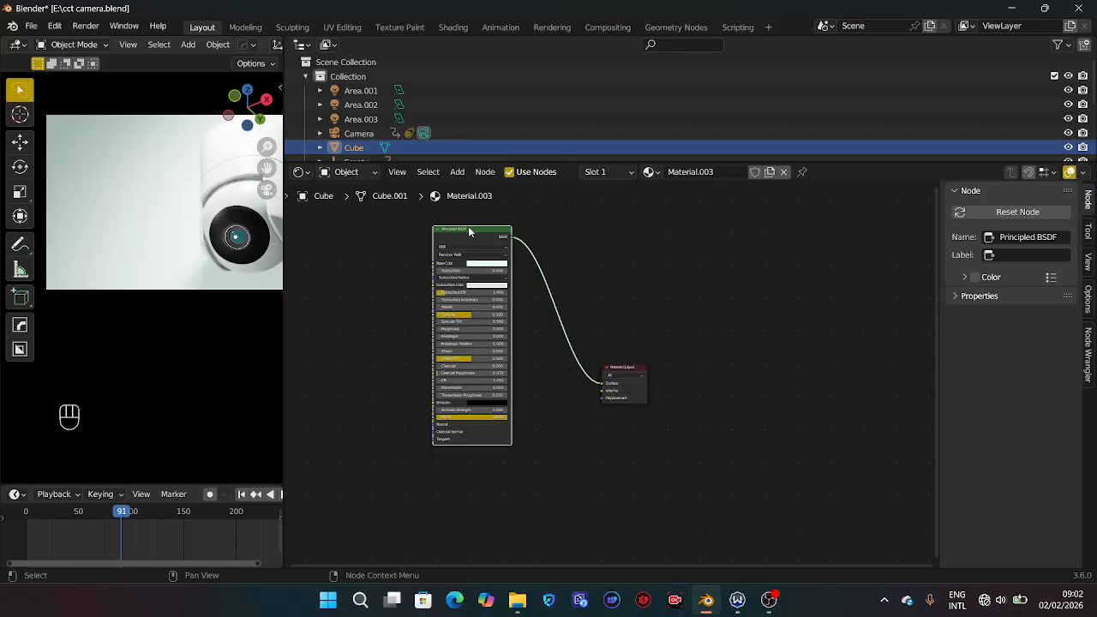
Start Principled Texture Setup on the wall's Principled BSDF and locate the metallic_blue-4K folder in Music.
{"action": "key", "text": "ctrl+shift+t"}
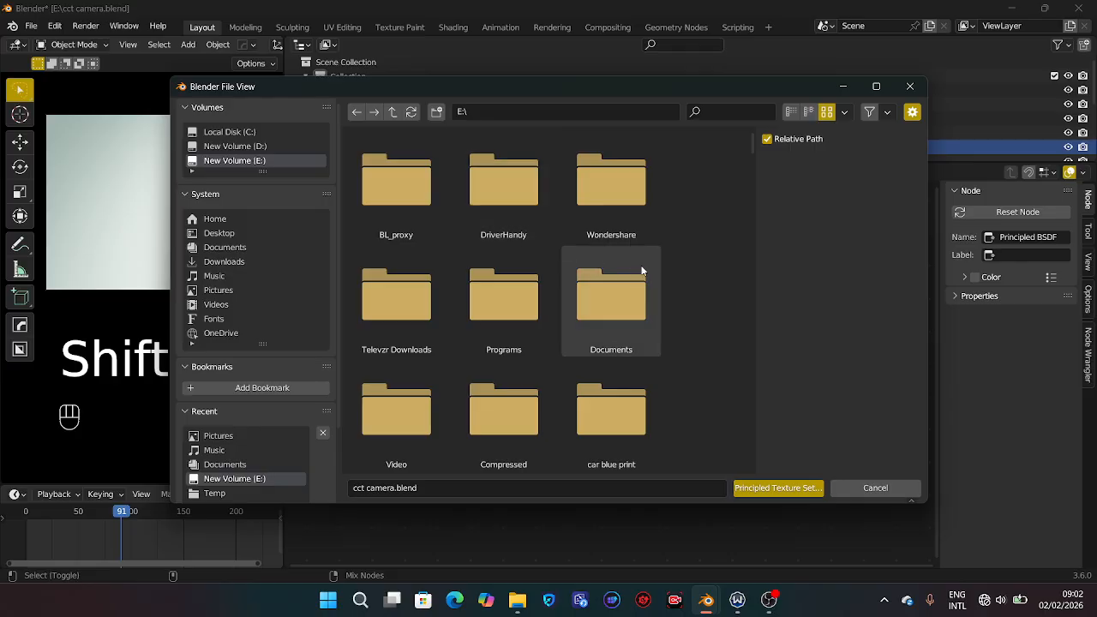
{"action": "left_click", "coordinate": [239, 263]}
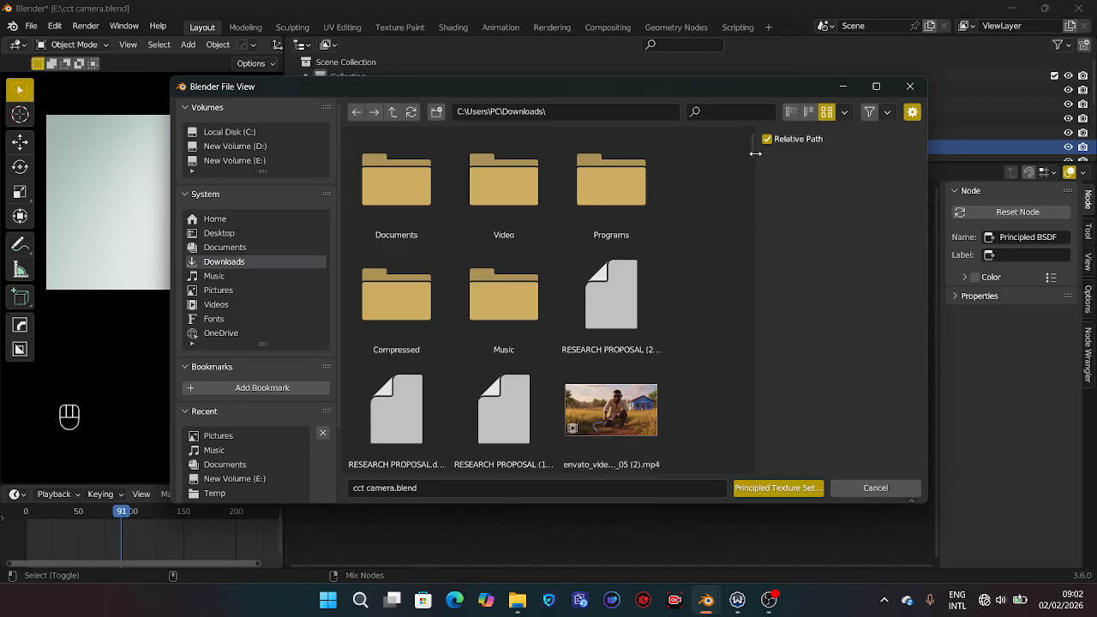
{"action": "mouse_move", "coordinate": [751, 150]}
{"action": "left_mouse_down"}
{"action": "mouse_move", "coordinate": [798, 298]}
{"action": "mouse_move", "coordinate": [816, 480]}
{"action": "mouse_move", "coordinate": [784, 300]}
{"action": "mouse_move", "coordinate": [781, 203]}
{"action": "mouse_move", "coordinate": [763, 152]}
{"action": "left_mouse_up"}
{"action": "left_click", "coordinate": [400, 171]}
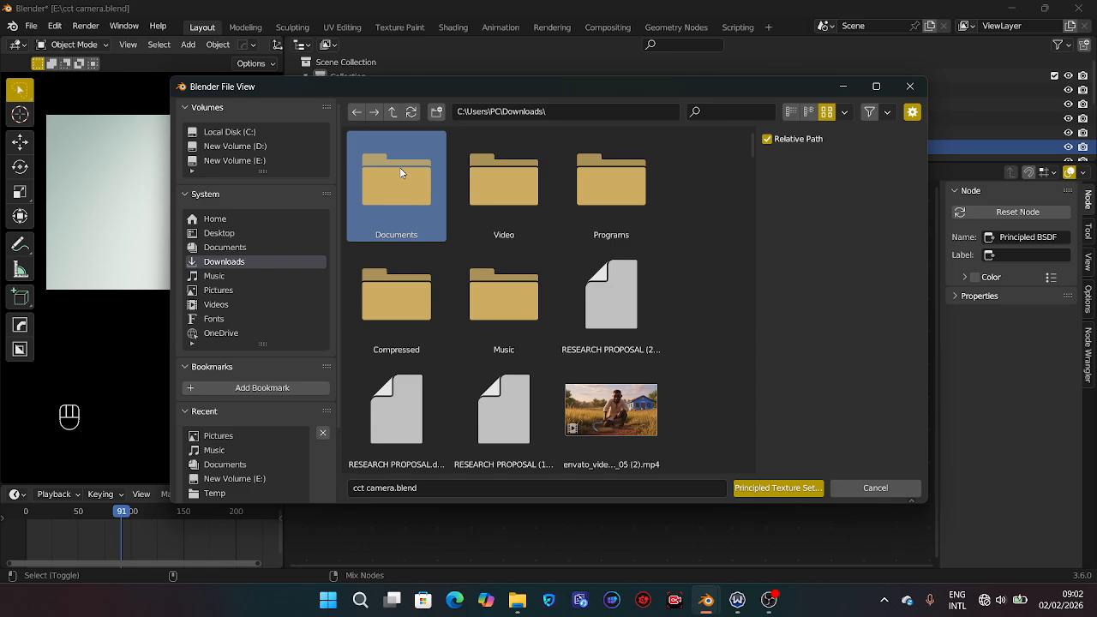
{"action": "left_click", "coordinate": [214, 277]}
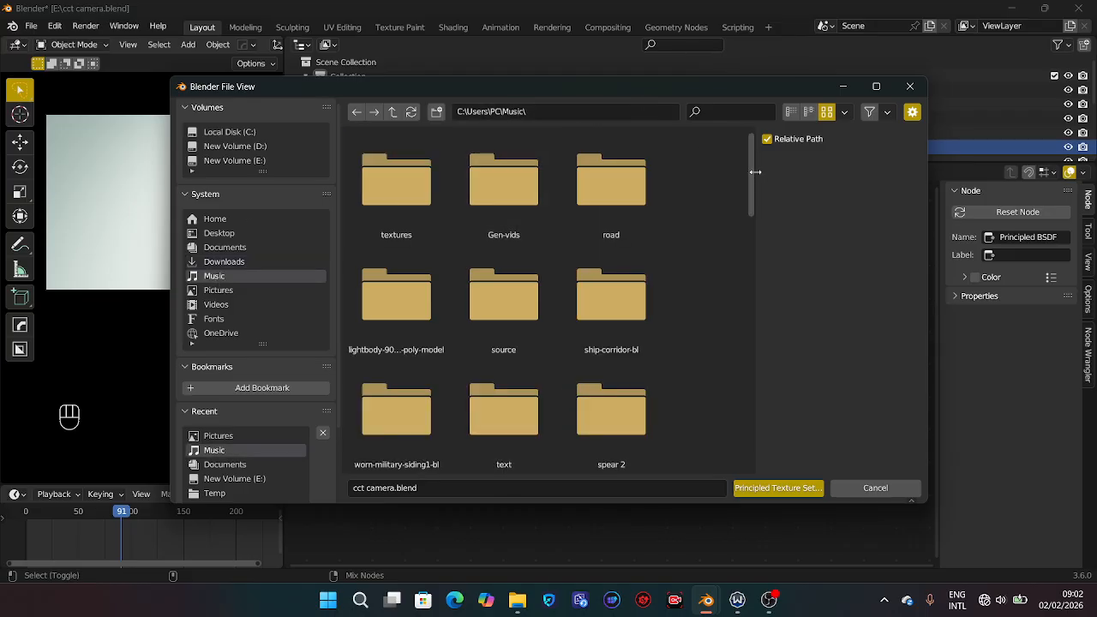
{"action": "left_click_drag", "start_coordinate": [752, 178], "coordinate": [767, 300]}
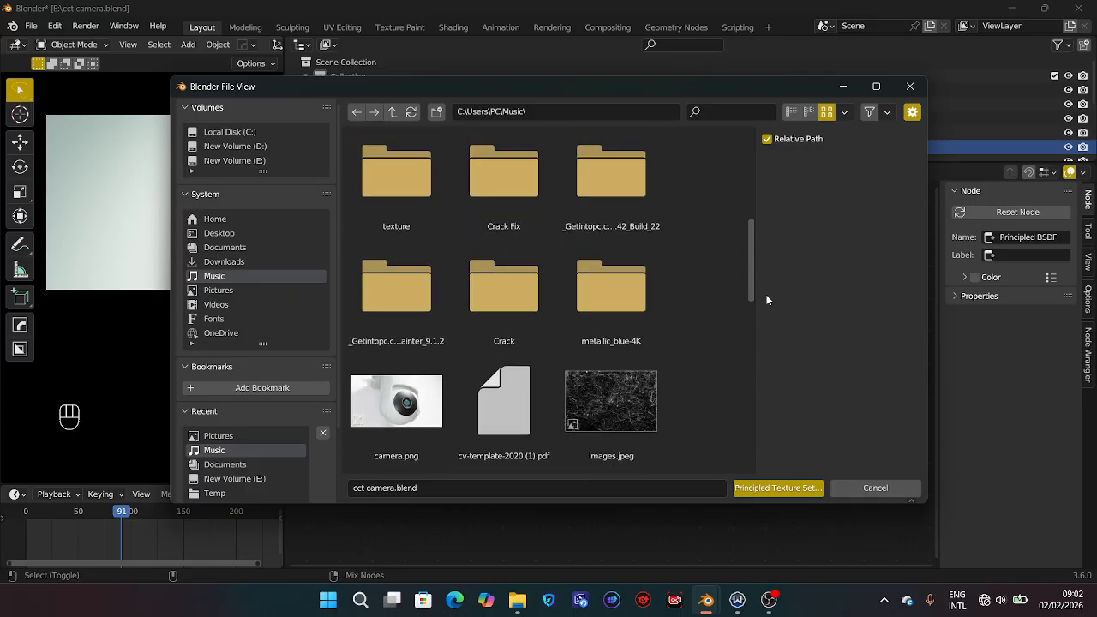
{"action": "double_click", "coordinate": [617, 326]}
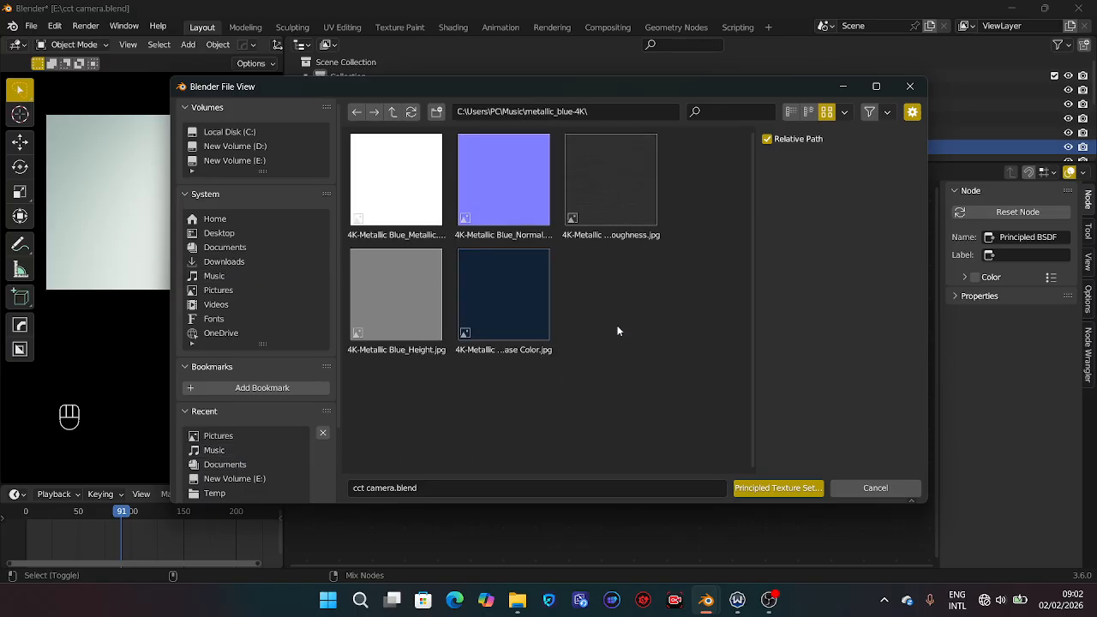
Build the wall material's texture nodes from all the 4K-Metallic Blue maps in the folder.
{"action": "key", "text": "a"}
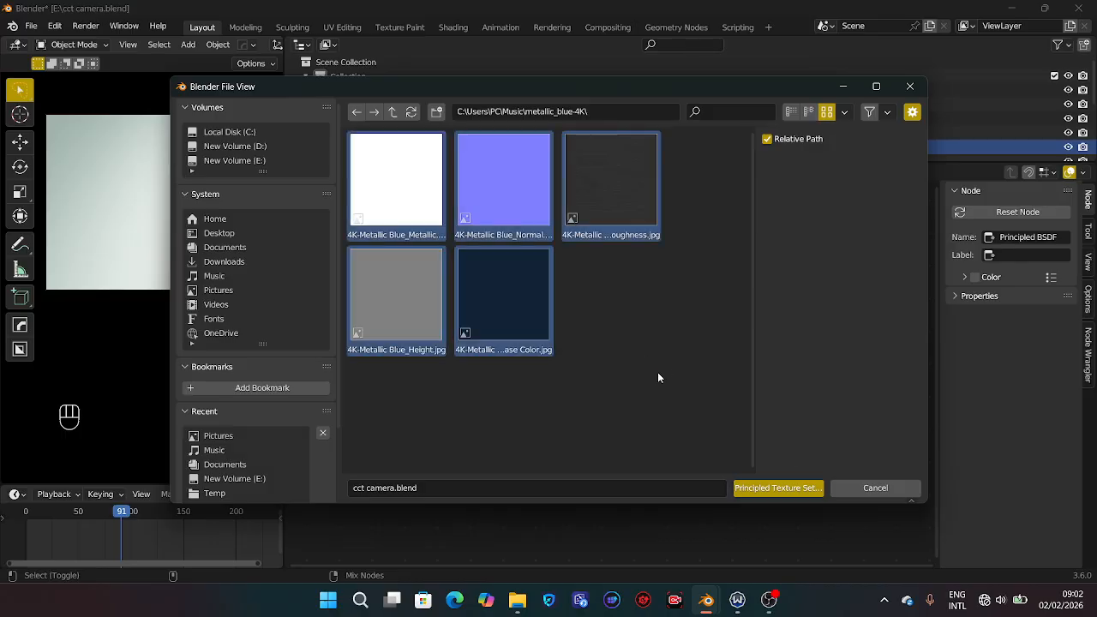
{"action": "left_click", "coordinate": [780, 487]}
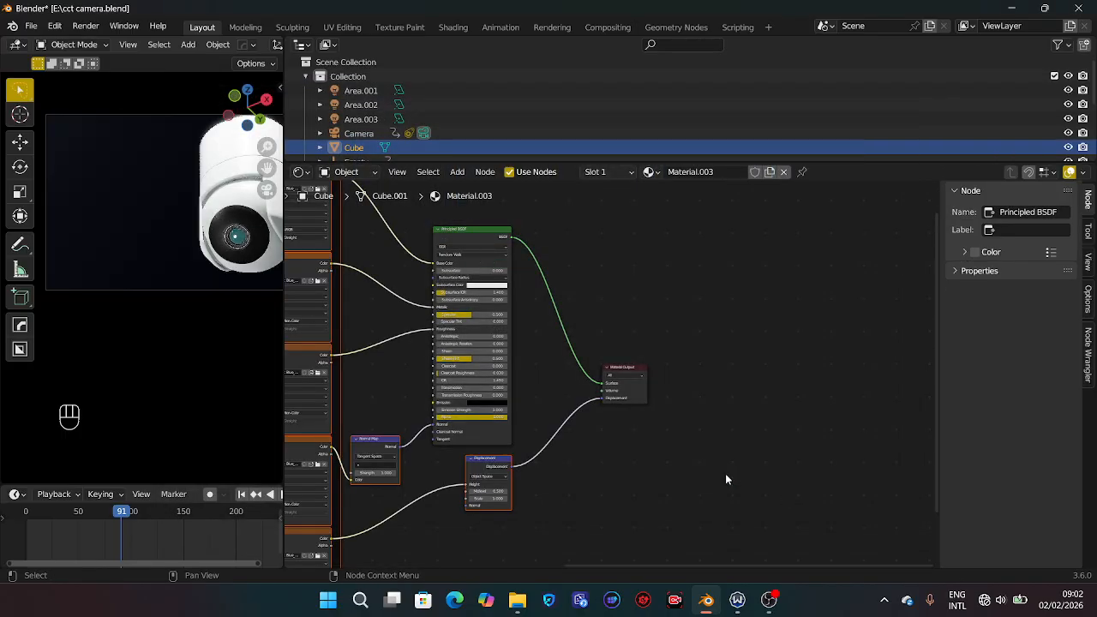
{"action": "key", "text": "KP_Subtract"}
{"action": "key", "text": "KP_Subtract"}
{"action": "key", "text": "KP_Subtract"}
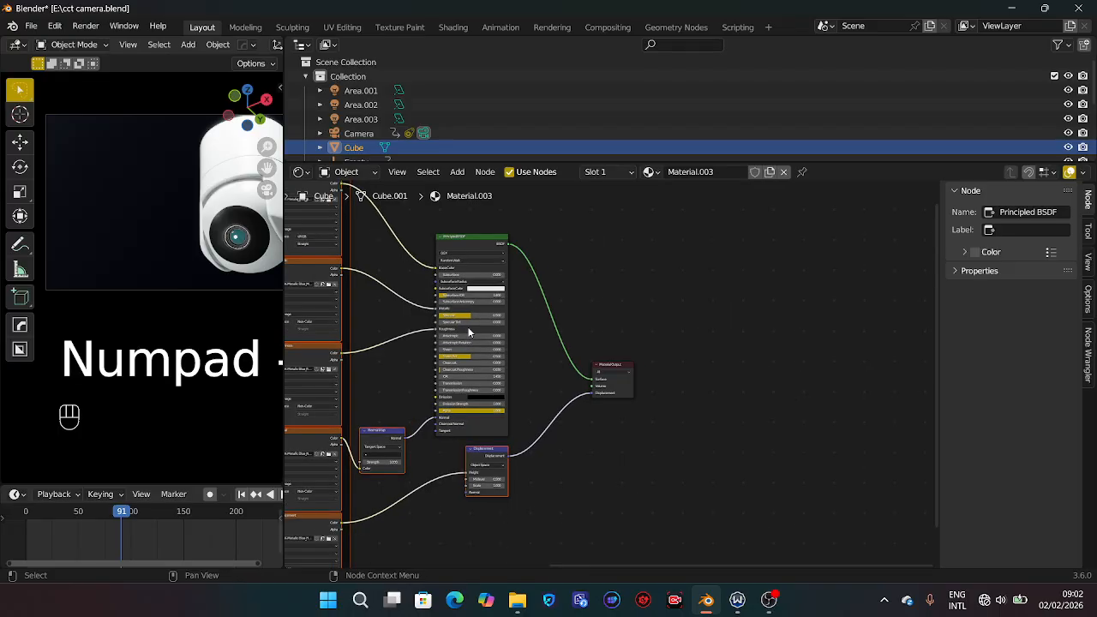
{"action": "key", "text": "KP_Subtract"}
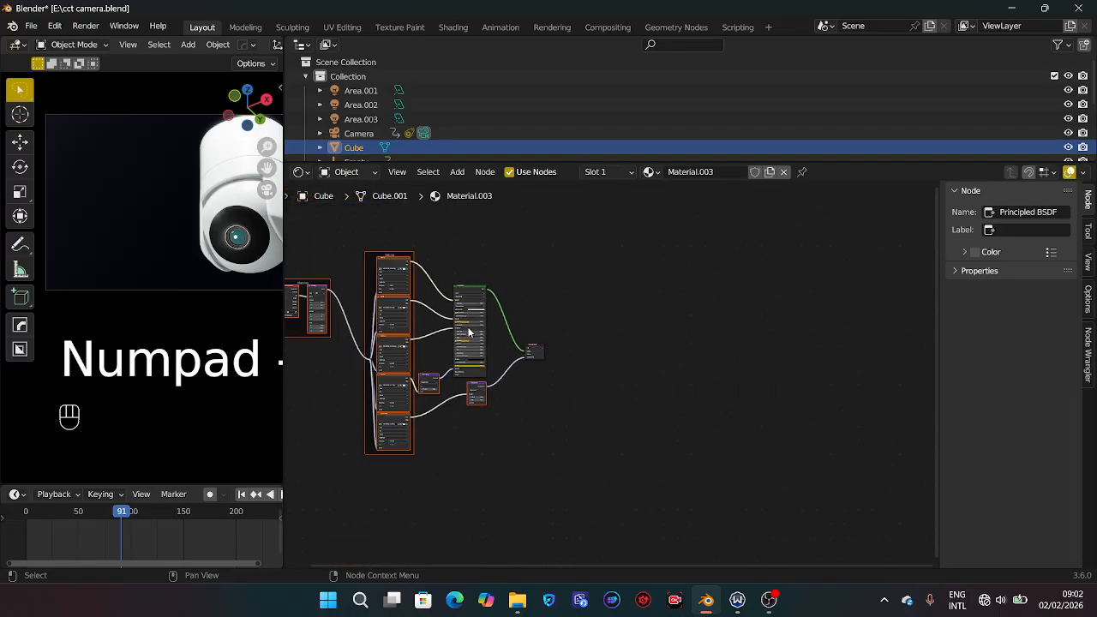
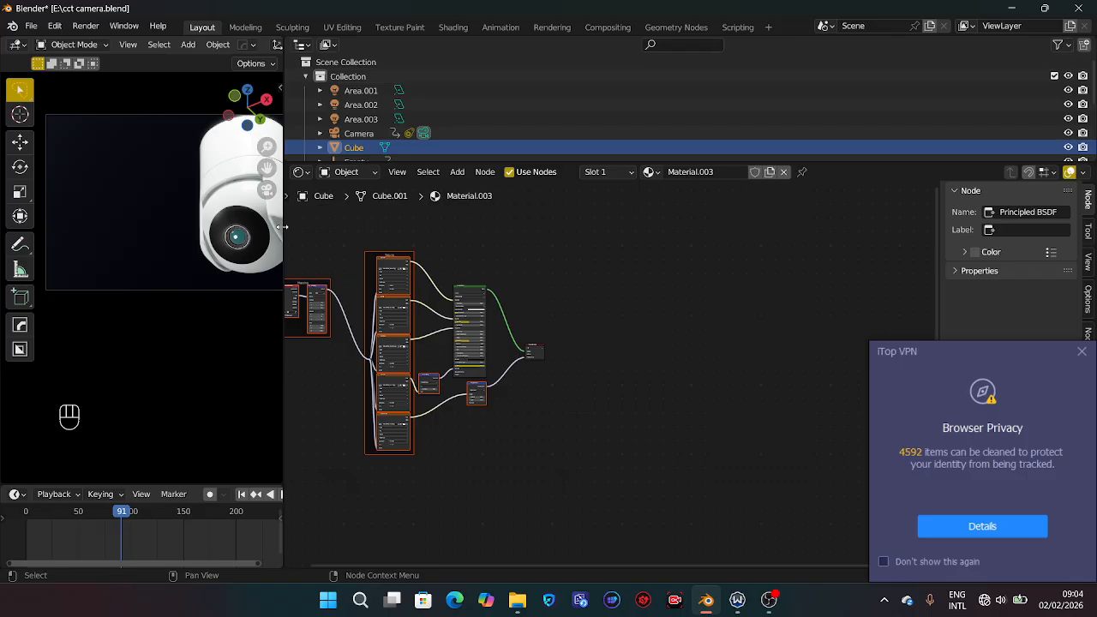
Delete the Base Color image texture node from the wall material.
{"action": "left_click_drag", "start_coordinate": [322, 219], "coordinate": [398, 282]}
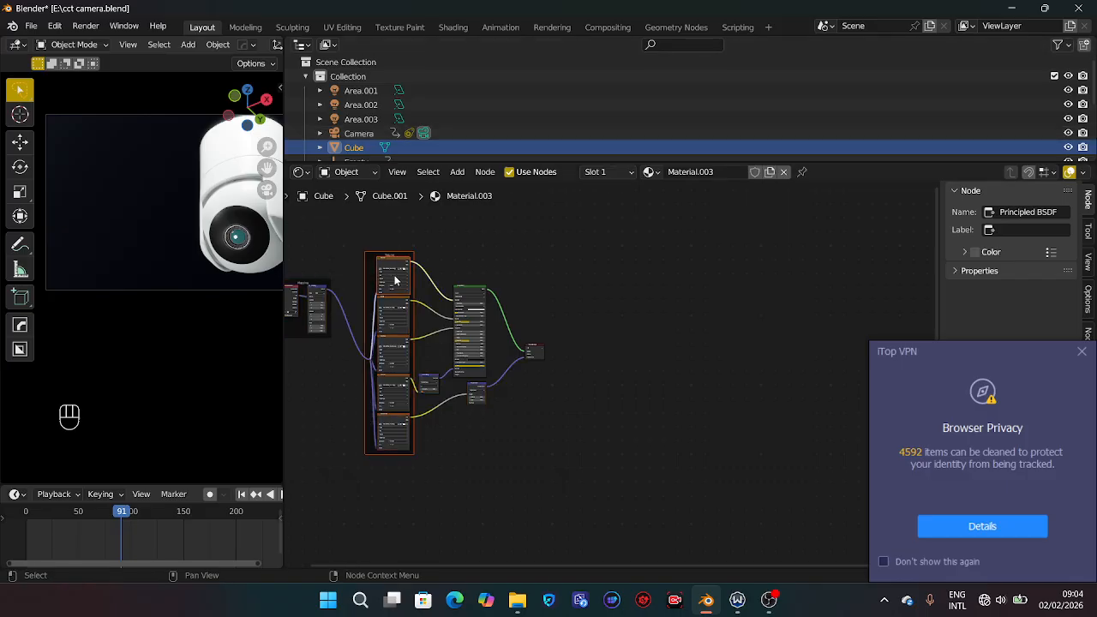
{"action": "key", "text": "BackSpace"}
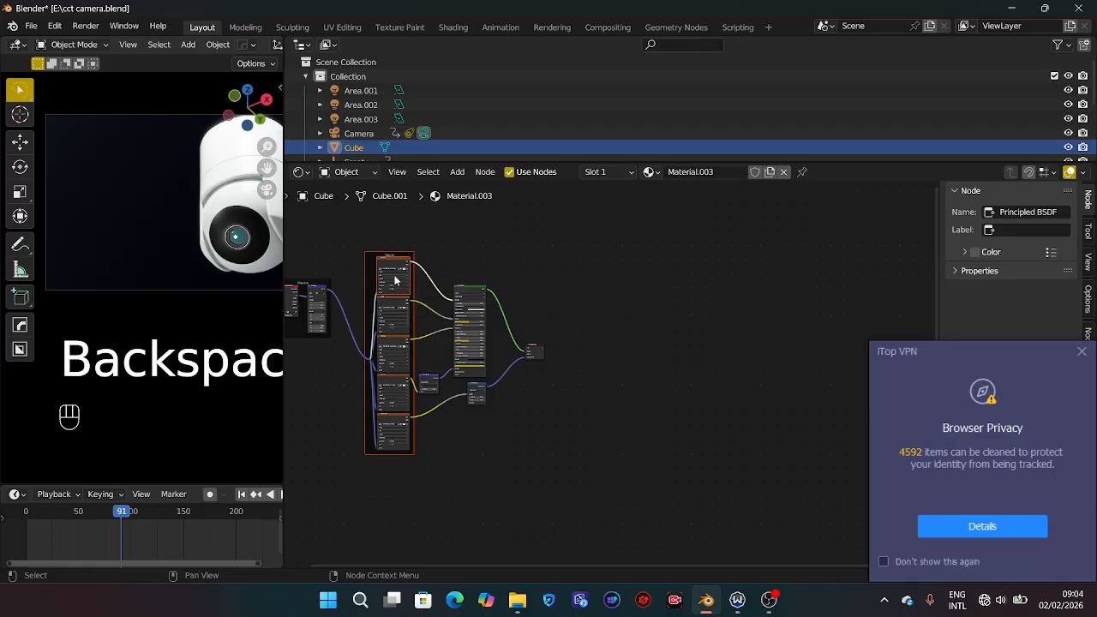
{"action": "left_click", "coordinate": [395, 280]}
{"action": "left_click", "coordinate": [385, 263]}
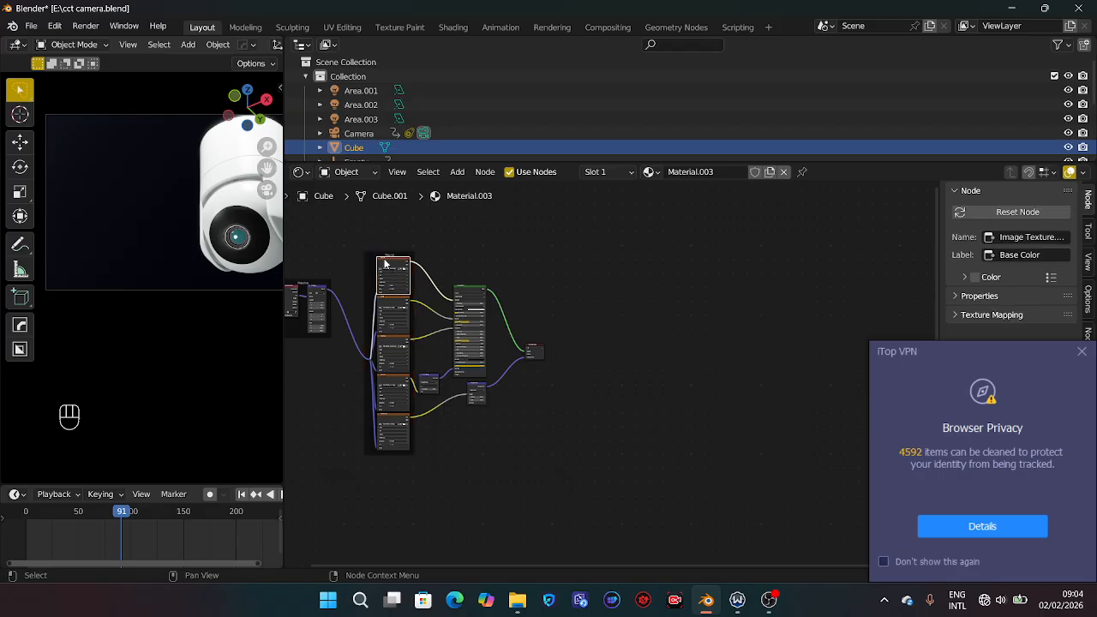
{"action": "key", "text": "Delete"}
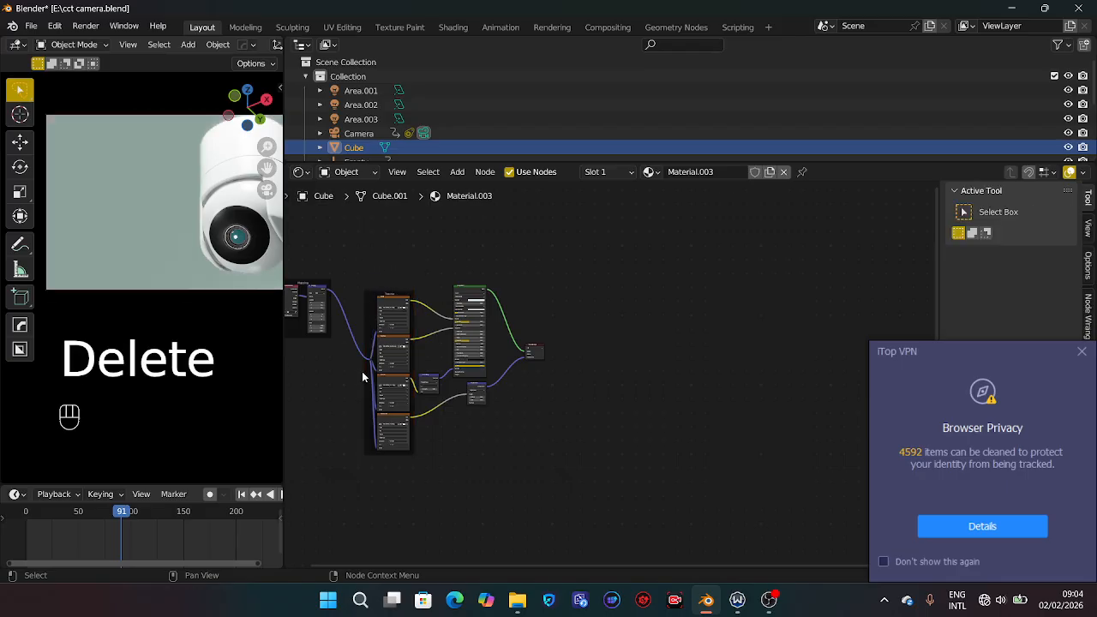
Delete the displacement, Normal and Metallic image texture nodes from the wall material.
{"action": "mouse_move", "coordinate": [438, 481]}
{"action": "left_mouse_down"}
{"action": "mouse_move", "coordinate": [360, 372]}
{"action": "mouse_move", "coordinate": [338, 361]}
{"action": "left_mouse_up"}
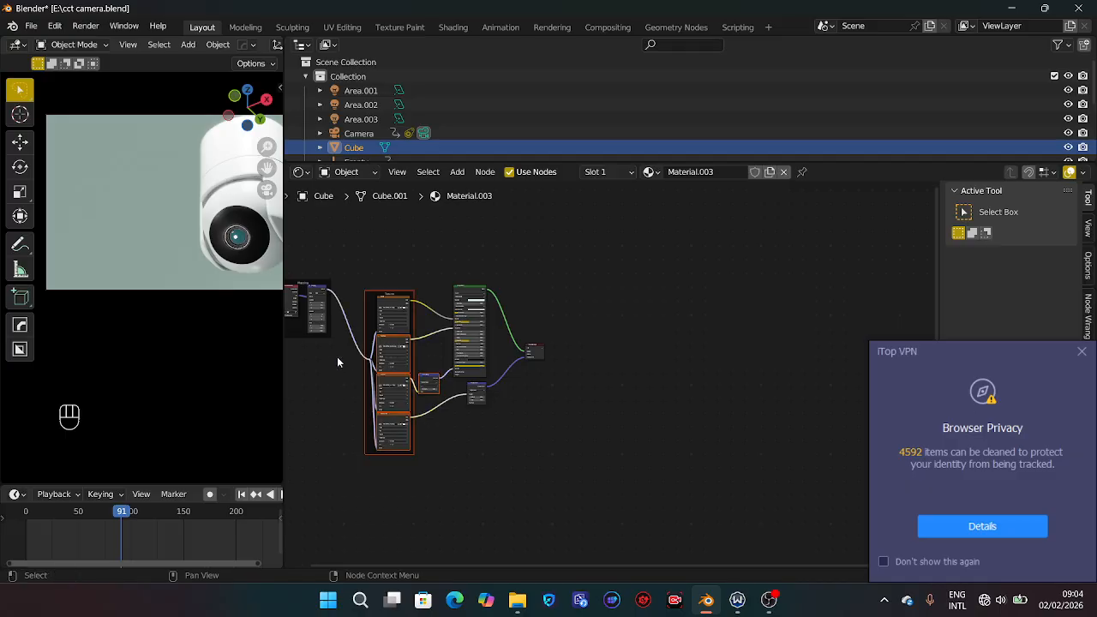
{"action": "left_click", "coordinate": [385, 418]}
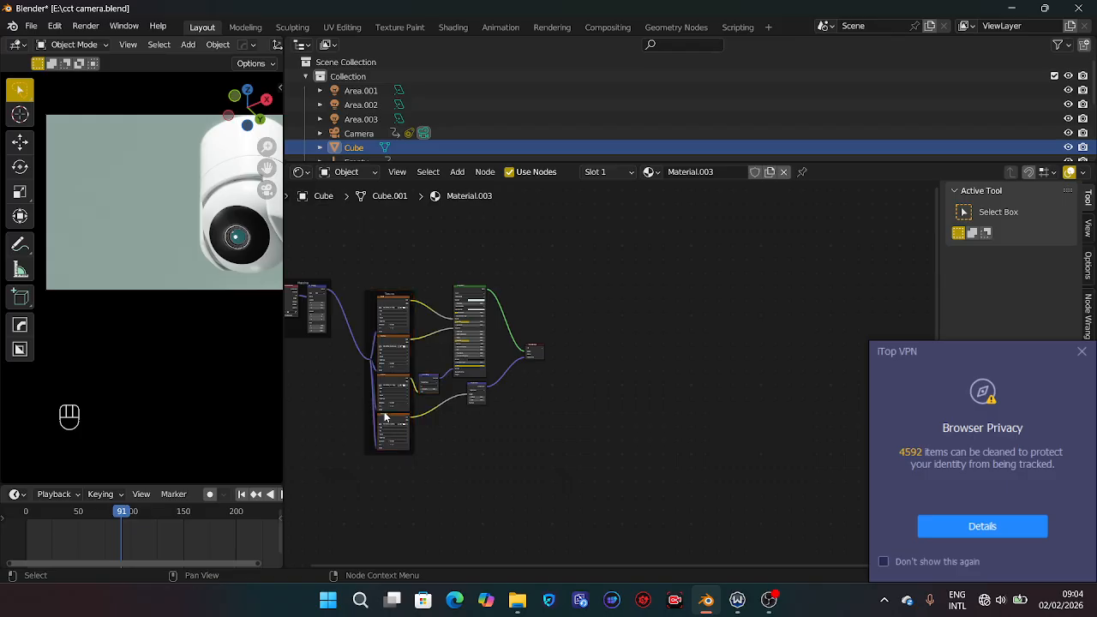
{"action": "left_click", "coordinate": [386, 420]}
{"action": "key", "text": "Delete"}
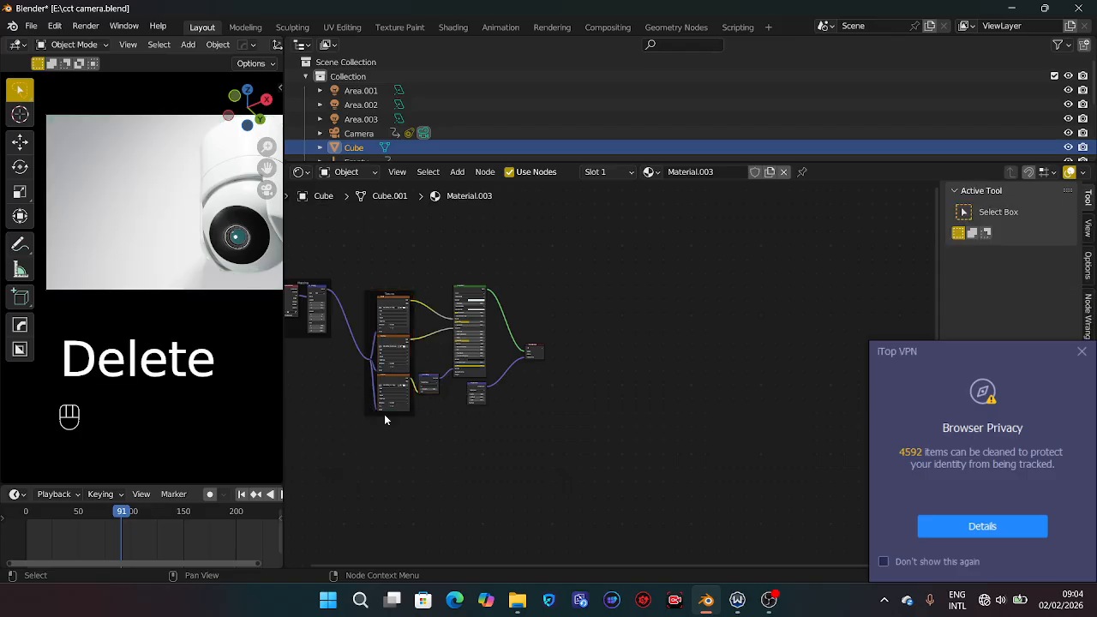
{"action": "left_click", "coordinate": [393, 383]}
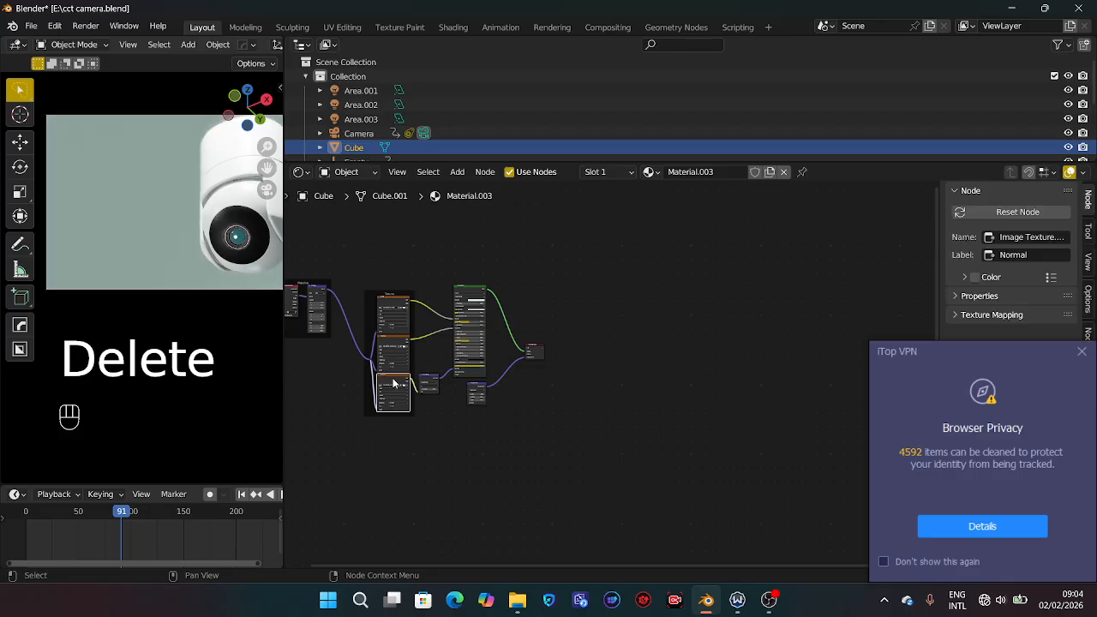
{"action": "key", "text": "Delete"}
{"action": "left_click", "coordinate": [386, 301]}
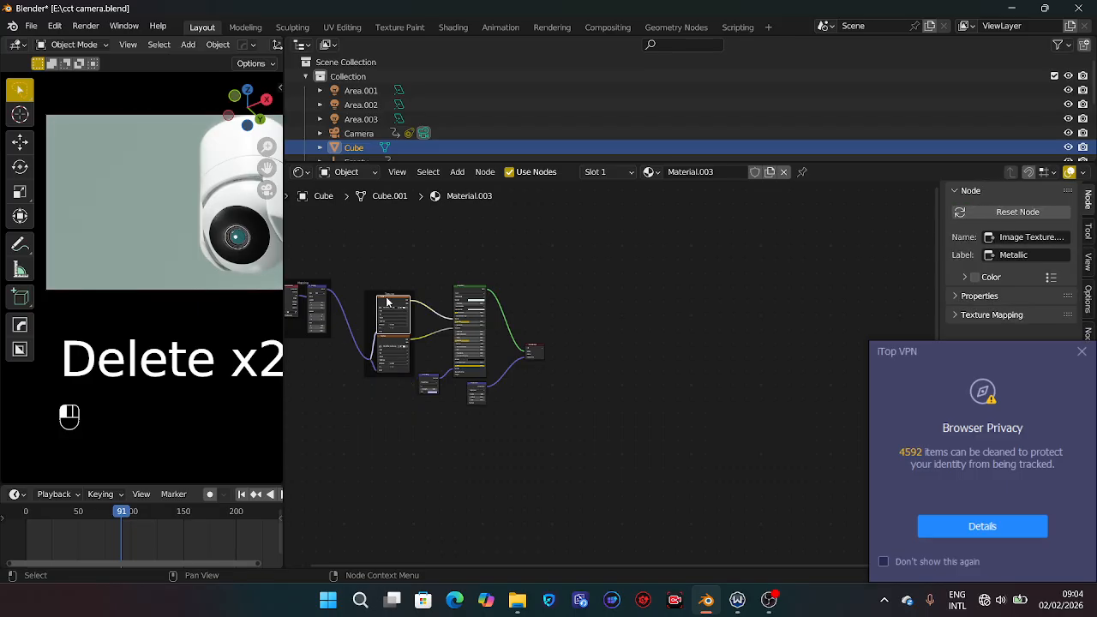
{"action": "key", "text": "Delete"}
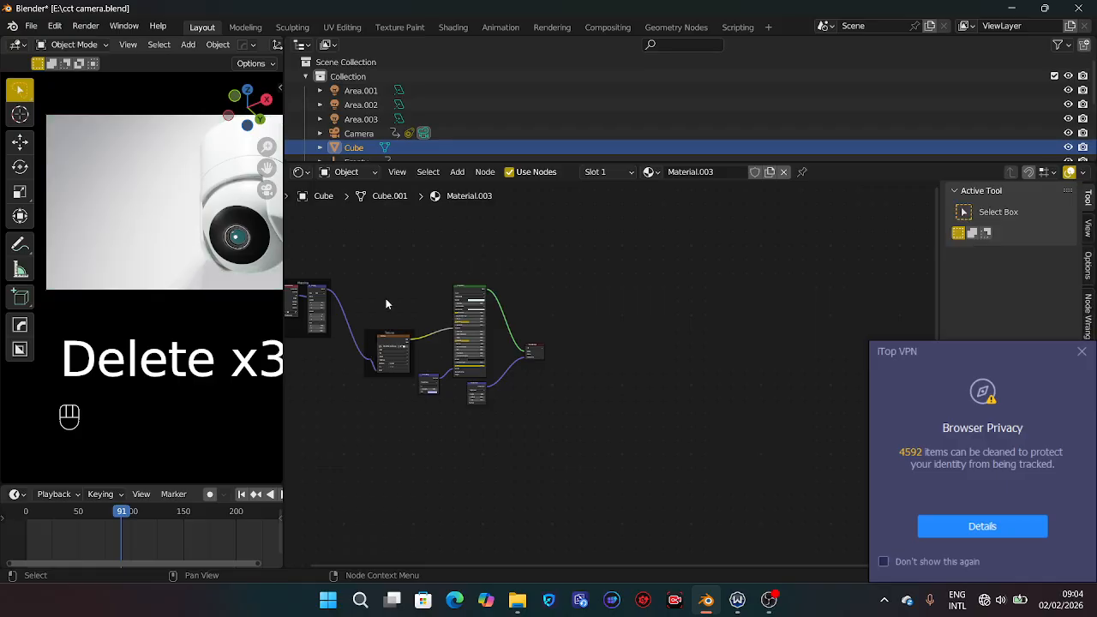
{"action": "left_click_drag", "start_coordinate": [385, 304], "coordinate": [233, 264]}
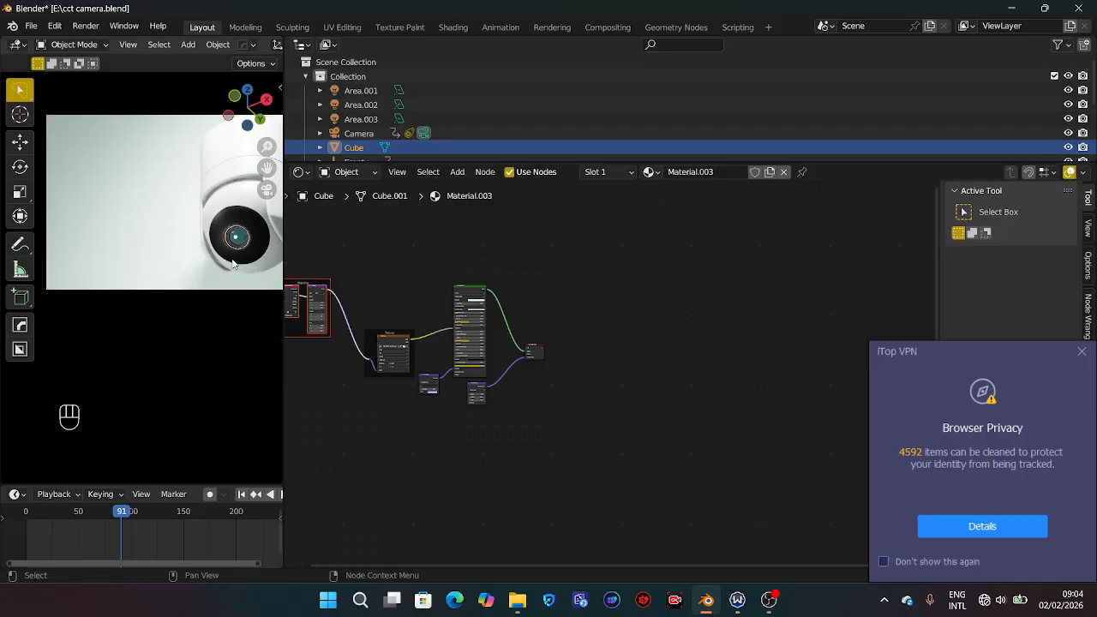
{"action": "key", "text": "Delete"}
{"action": "key", "text": "ctrl+z"}
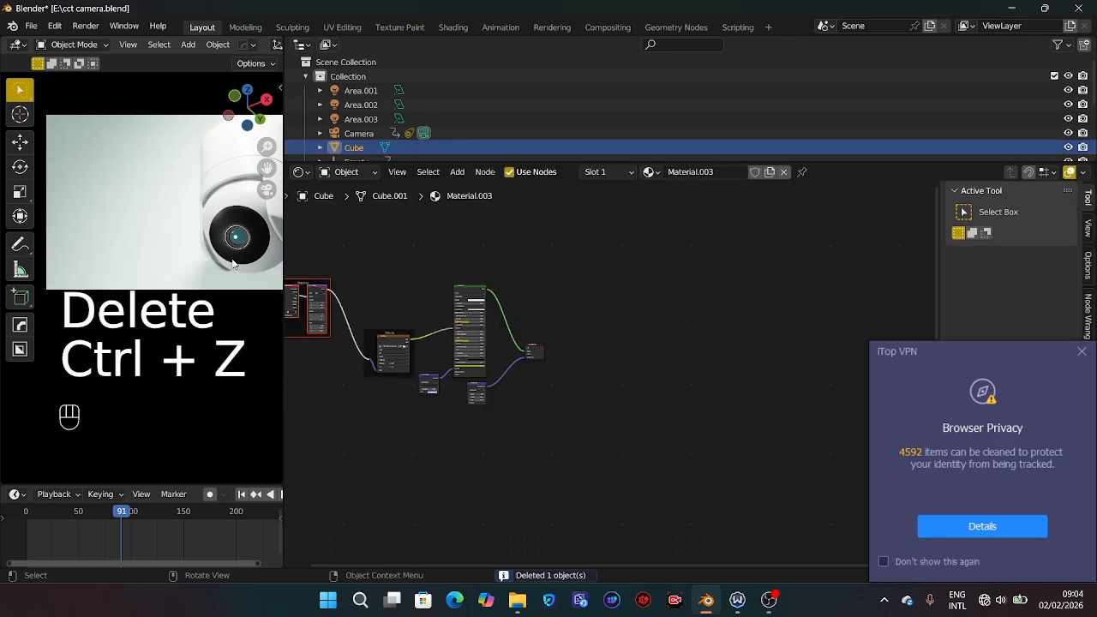
{"action": "key", "text": "ctrl+z"}
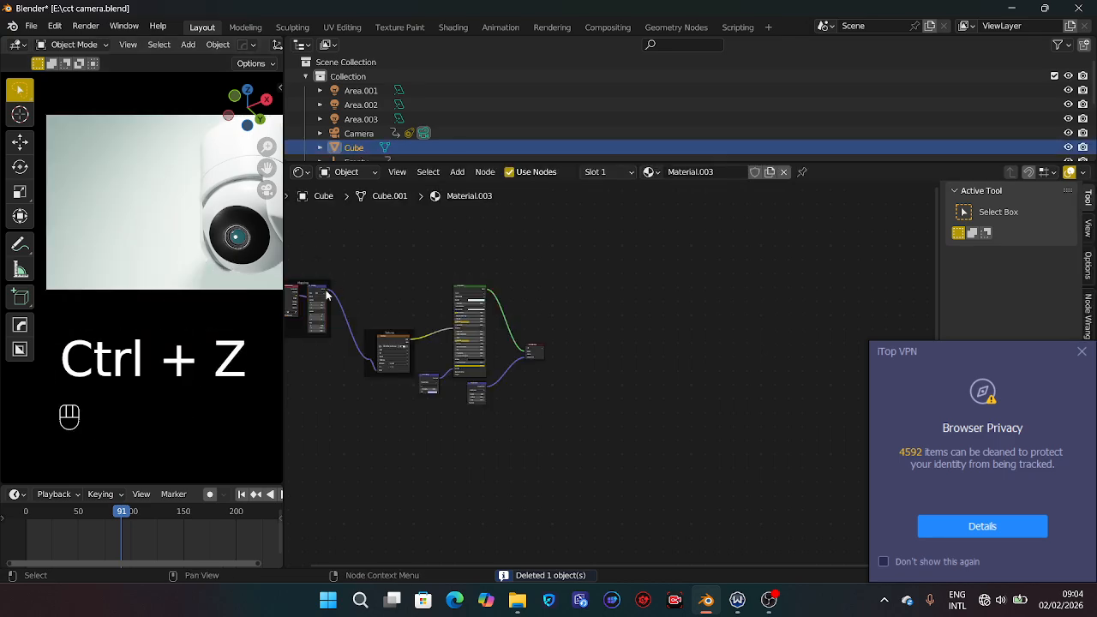
Delete the Mapping node and the texture coordinate node that feeds it, keeping the wall object in the scene.
{"action": "left_click", "coordinate": [315, 289]}
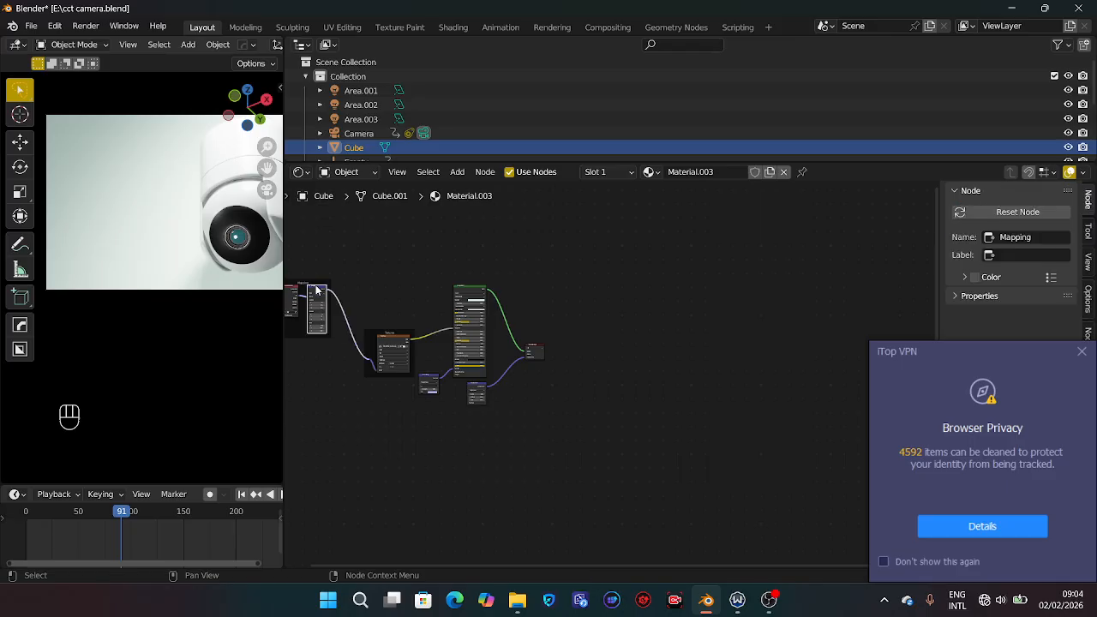
{"action": "key", "text": "x"}
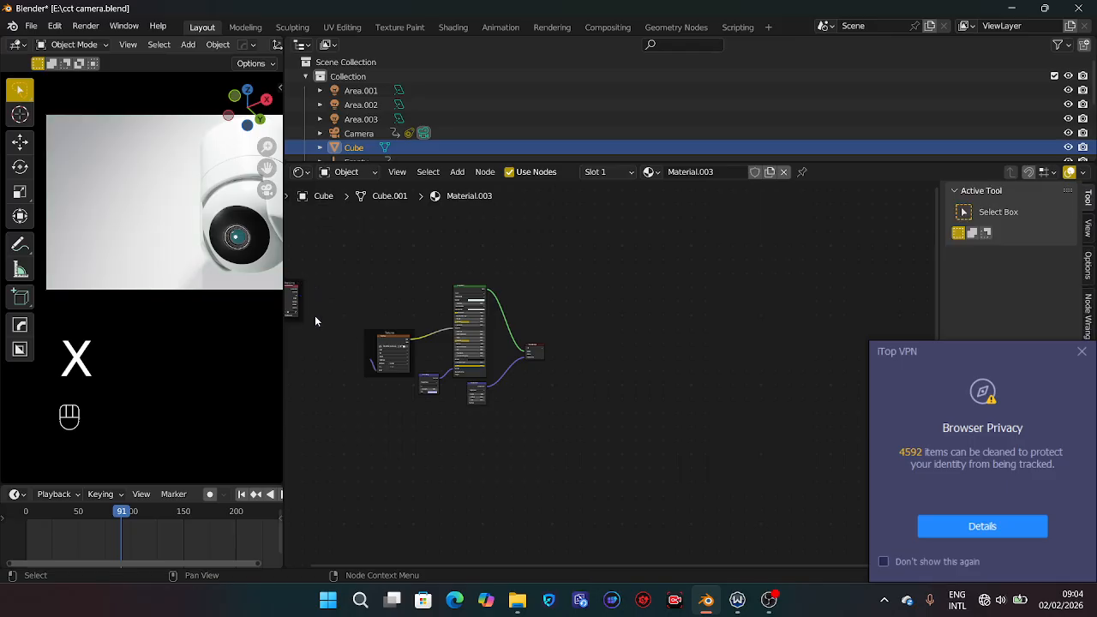
{"action": "key", "text": "x"}
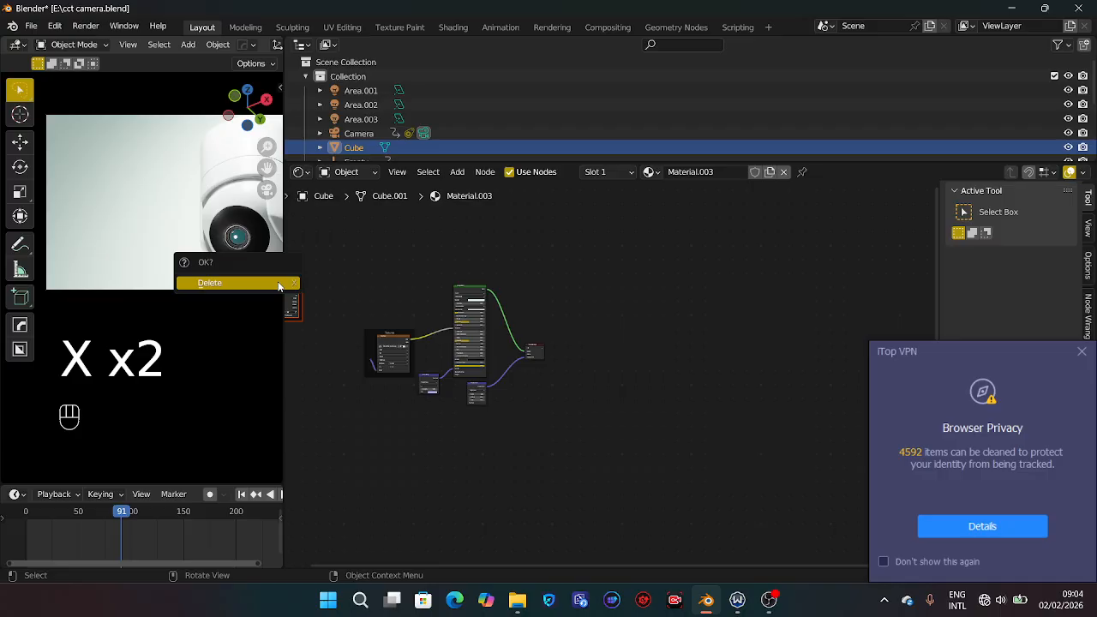
{"action": "left_click", "coordinate": [279, 284]}
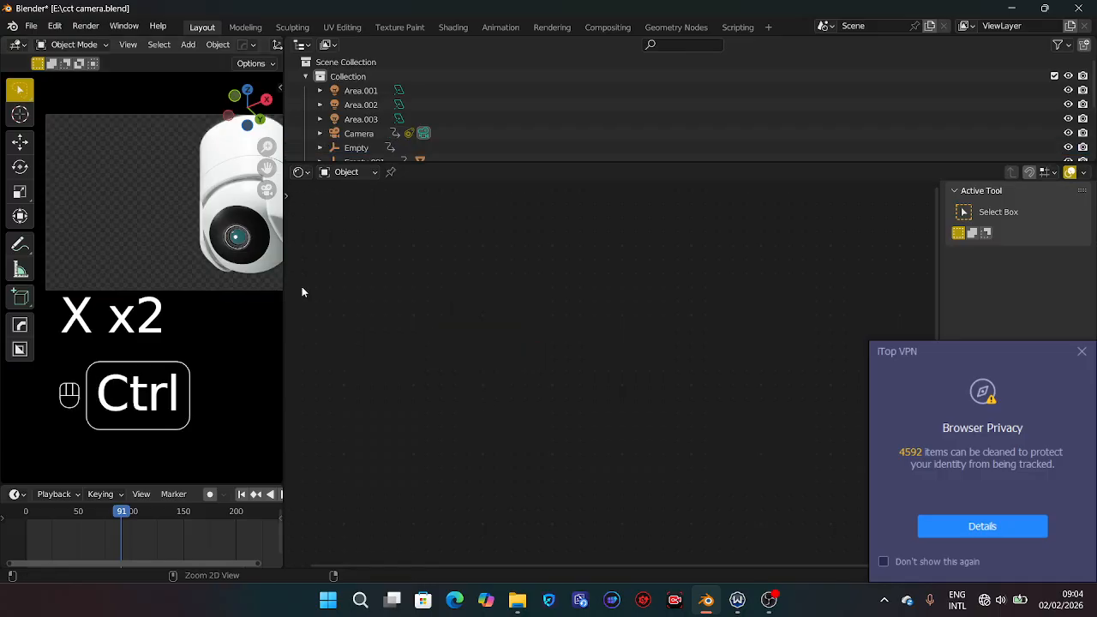
{"action": "key", "text": "ctrl+z"}
{"action": "key", "text": "x"}
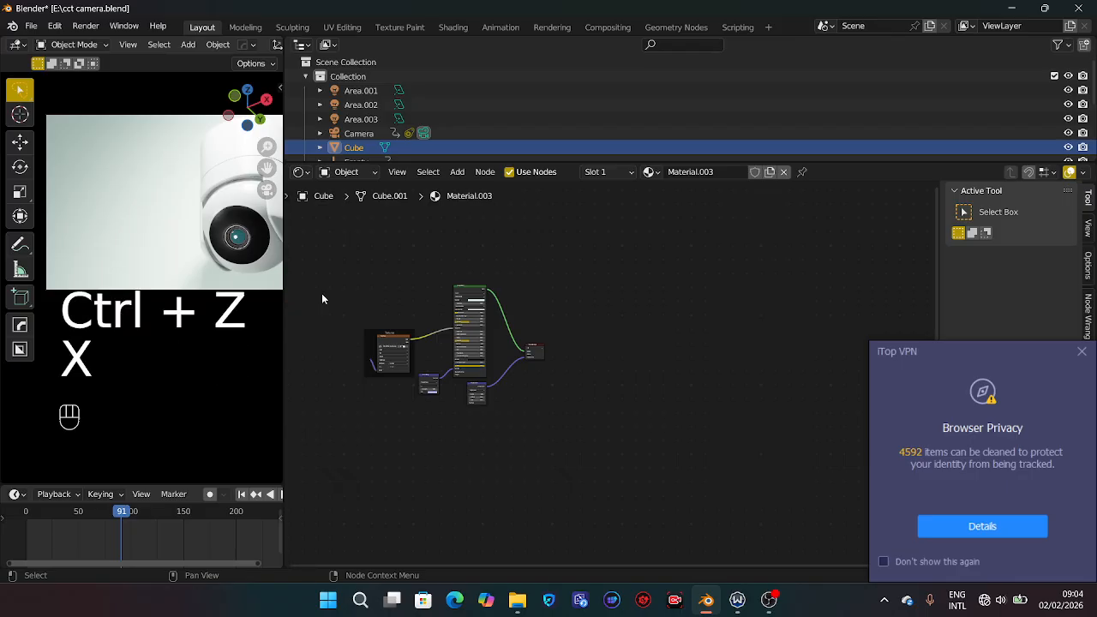
Move the Roughness image texture node up beside the Principled BSDF and delete the leftover texture frame and its incoming link.
{"action": "left_click", "coordinate": [393, 341]}
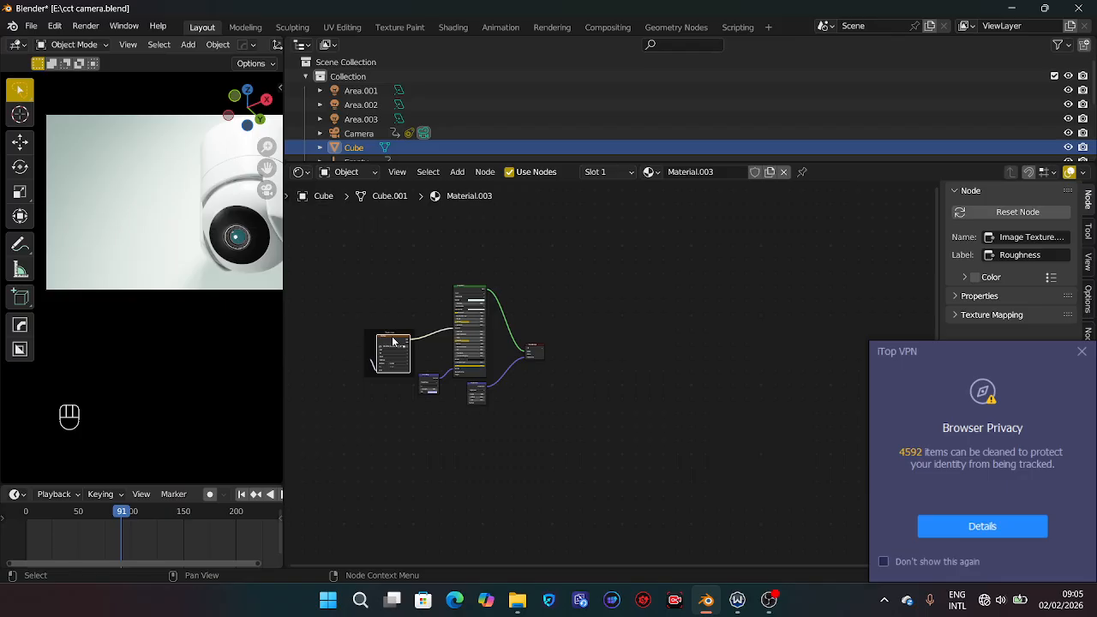
{"action": "key", "text": "ctrl+t"}
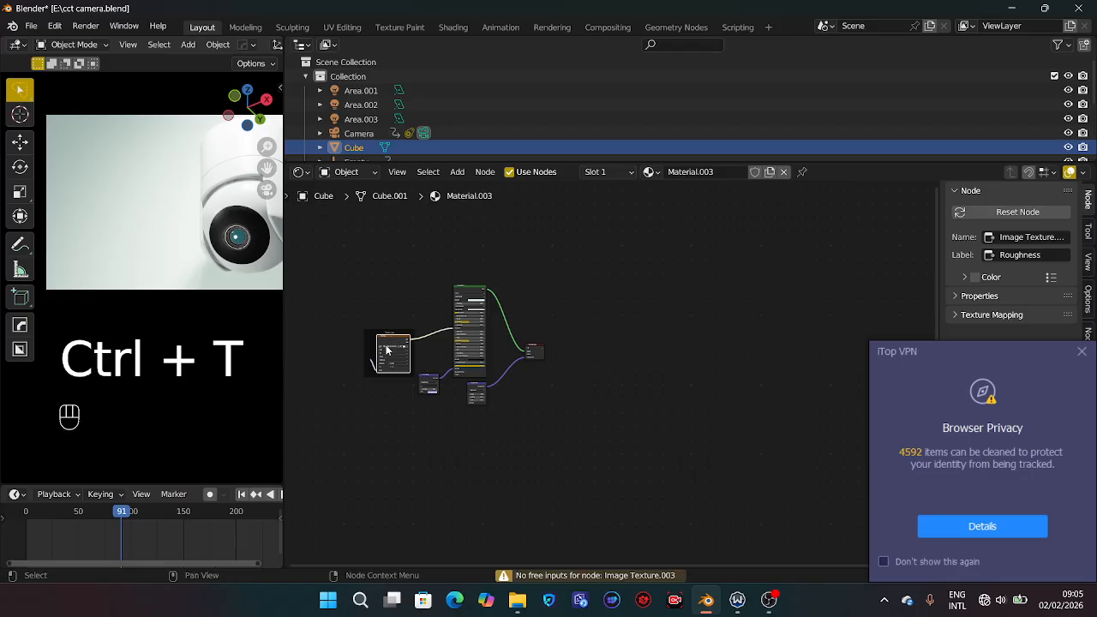
{"action": "left_click_drag", "start_coordinate": [392, 348], "coordinate": [425, 281]}
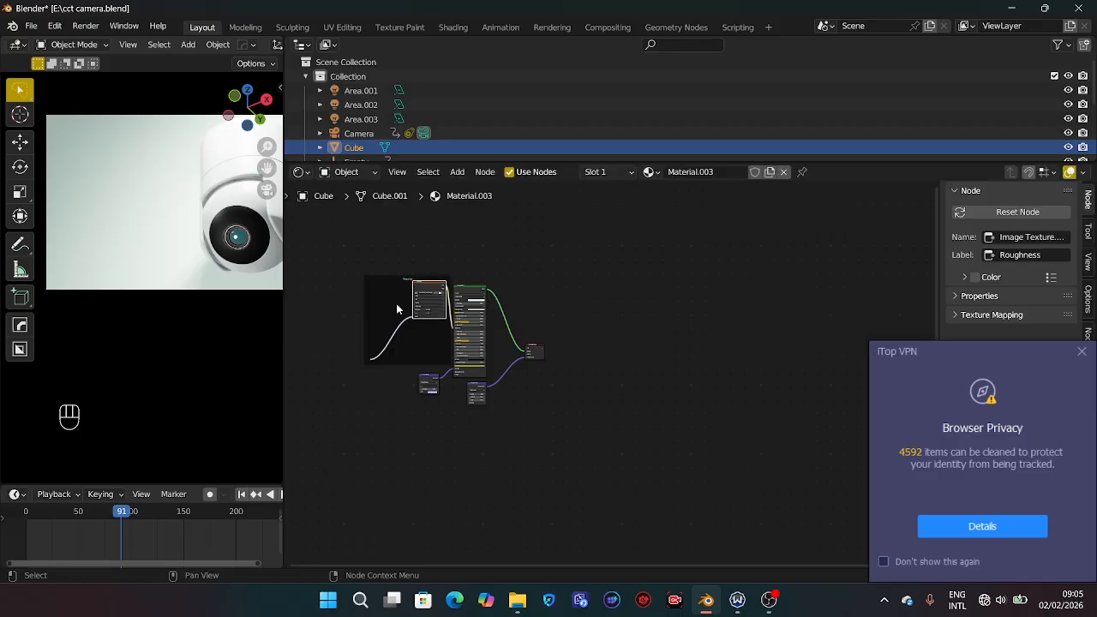
{"action": "left_click_drag", "start_coordinate": [334, 346], "coordinate": [384, 375]}
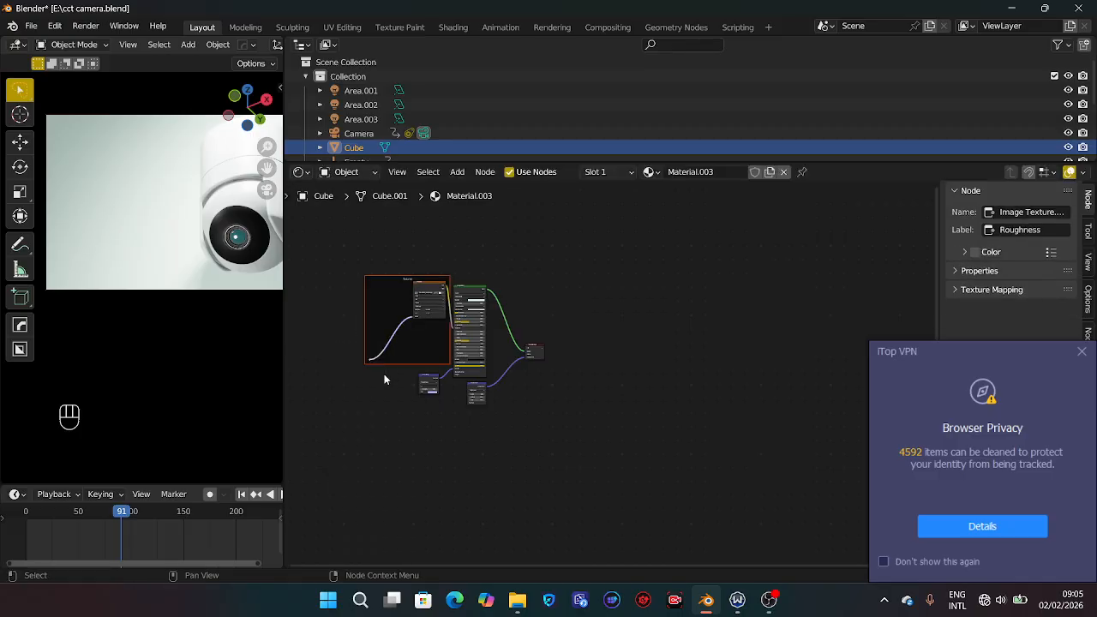
{"action": "key", "text": "Delete"}
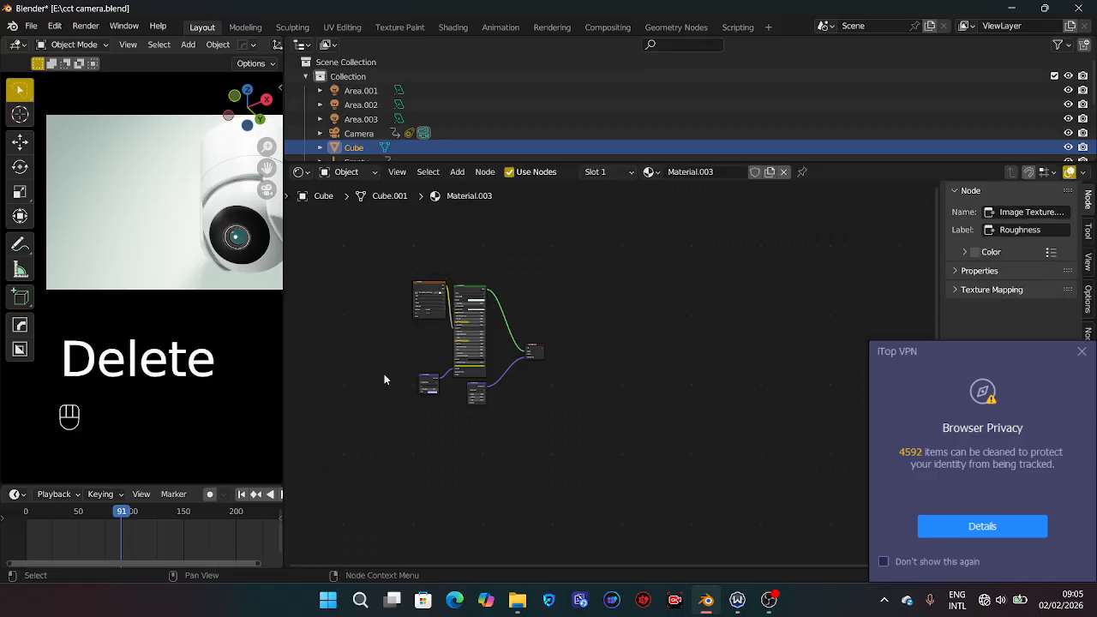
Add connected Texture Coordinate and Mapping nodes to the Roughness image texture with Node Wrangler's texture setup.
{"action": "left_click", "coordinate": [426, 286]}
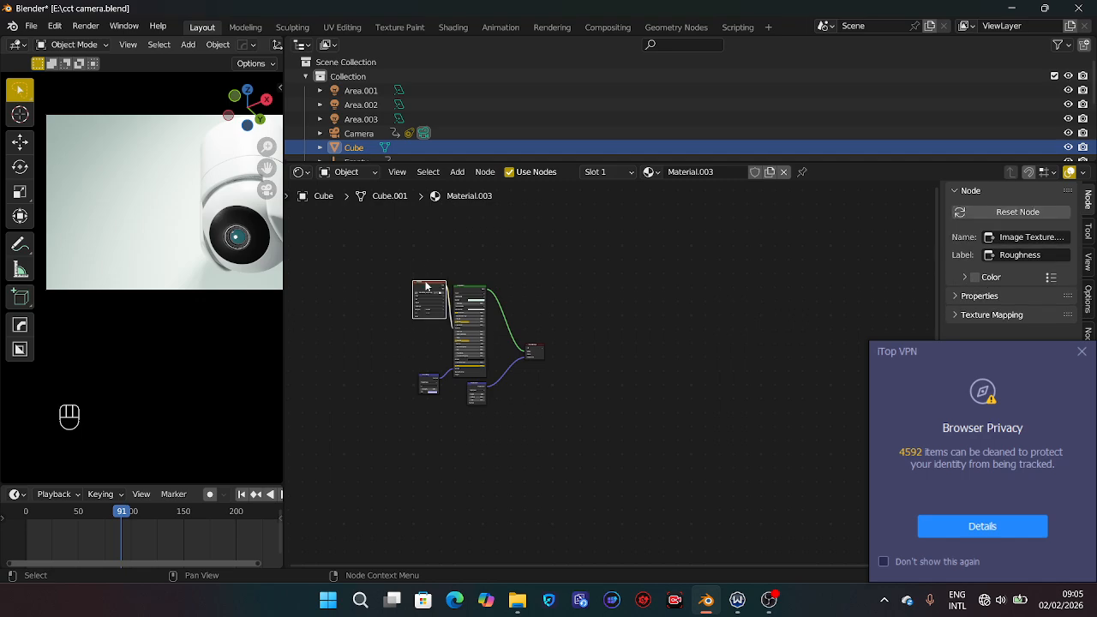
{"action": "key", "text": "ctrl+t"}
{"action": "key", "text": "shift"}
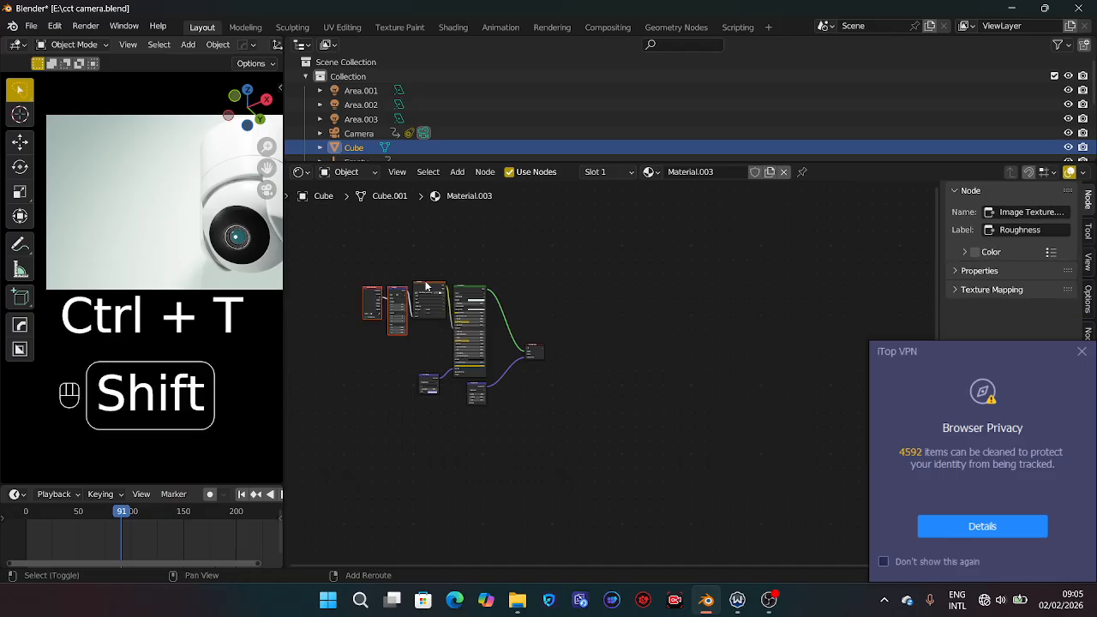
{"action": "key", "text": "shift+b"}
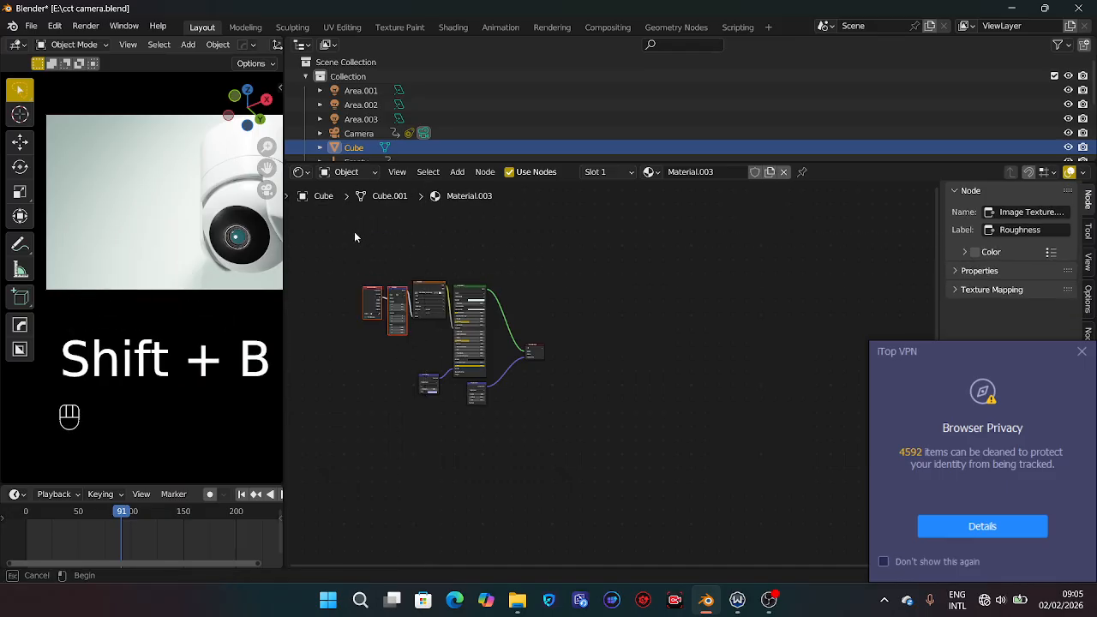
{"action": "left_click_drag", "start_coordinate": [354, 231], "coordinate": [419, 315]}
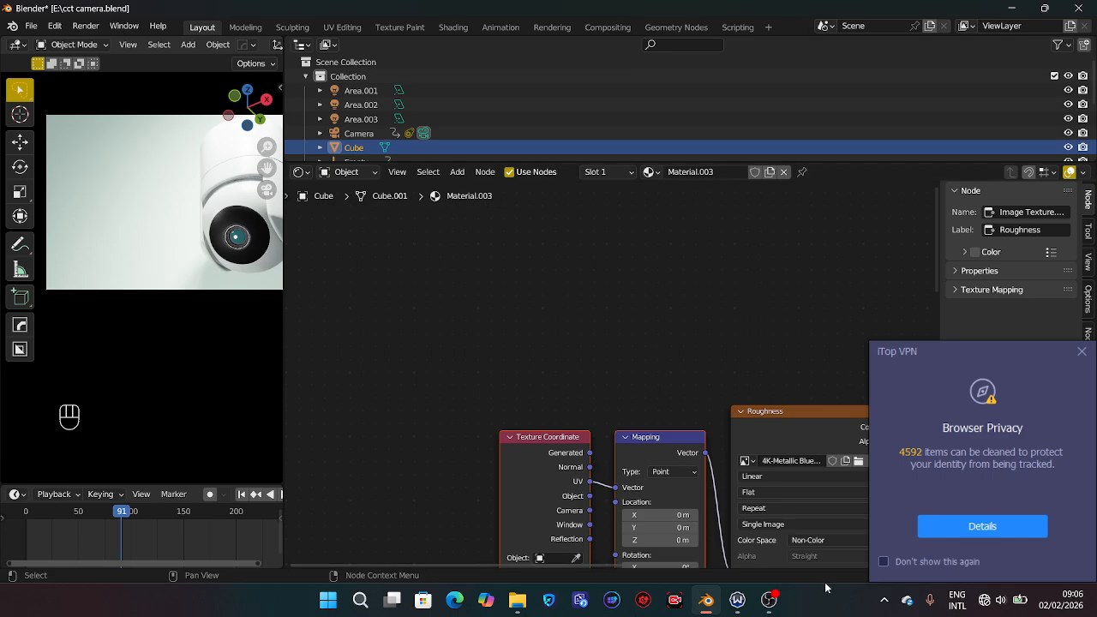
Dismiss the iTop VPN notification and widen the 3D viewport to show the CCTV camera render larger.
{"action": "left_click", "coordinate": [1078, 345]}
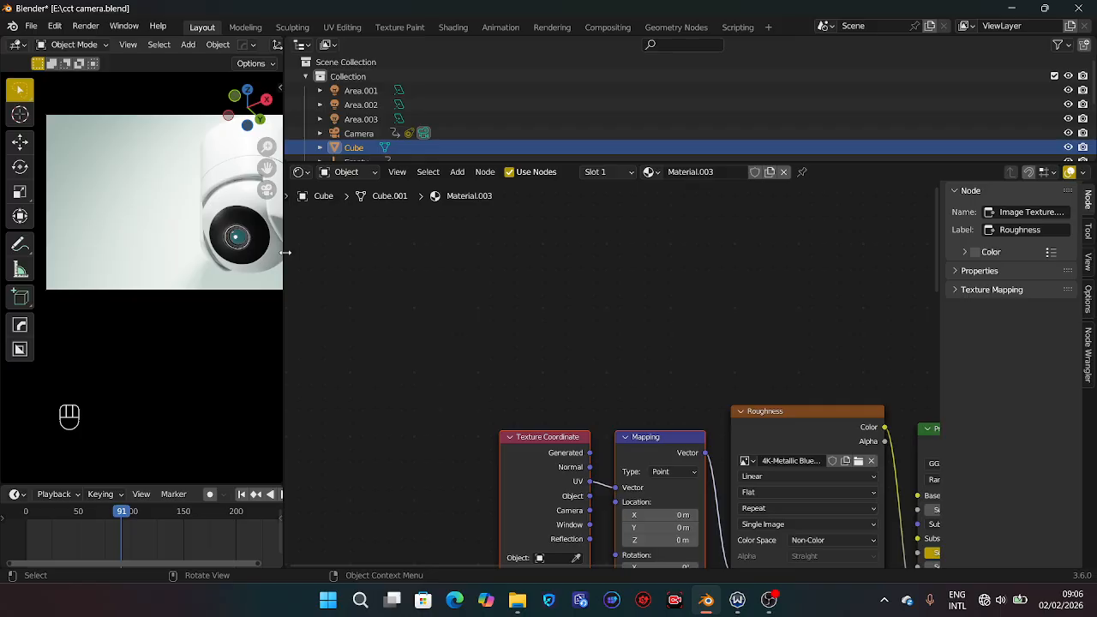
{"action": "left_click_drag", "start_coordinate": [284, 255], "coordinate": [661, 340]}
{"action": "mouse_move", "coordinate": [775, 603]}
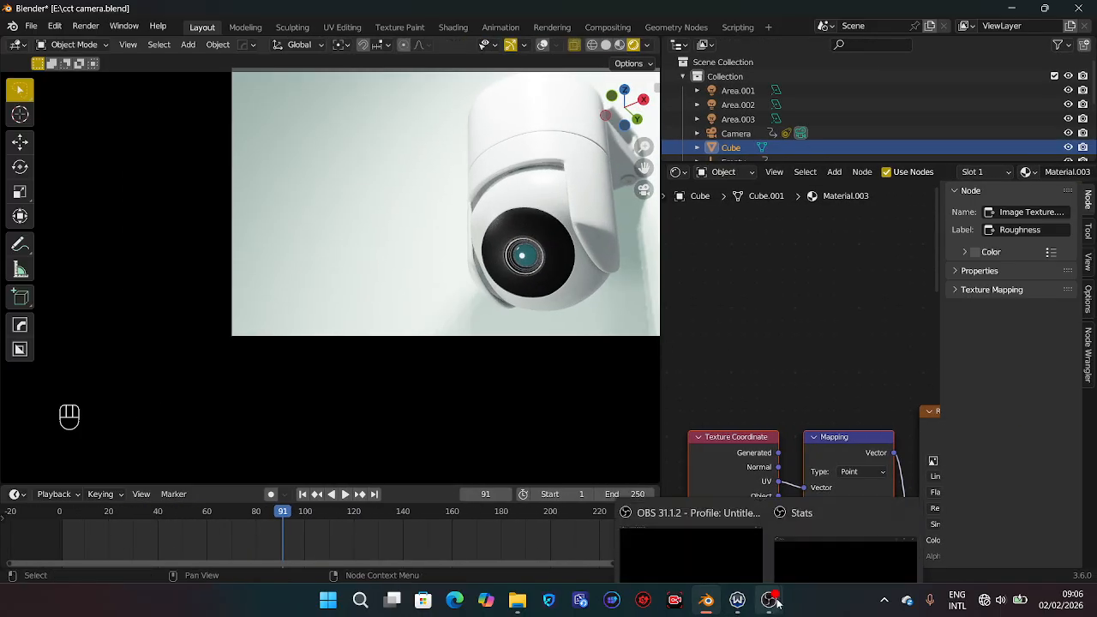